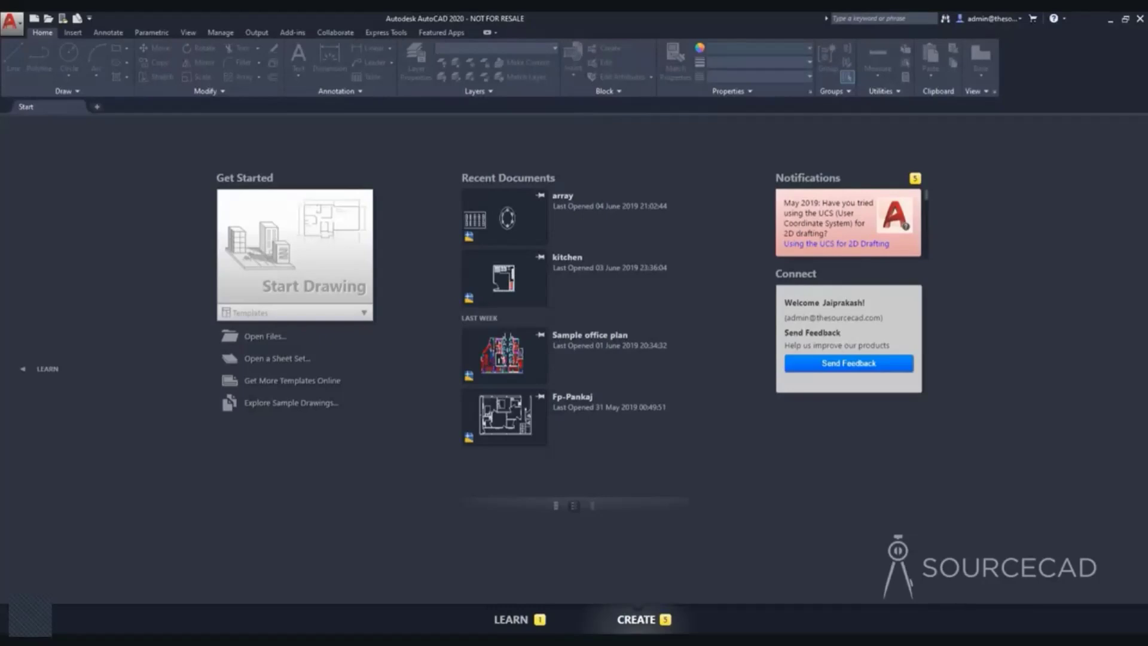
Start a new blank drawing from the start page.
{"action": "mouse_move", "coordinate": [1123, 51]}
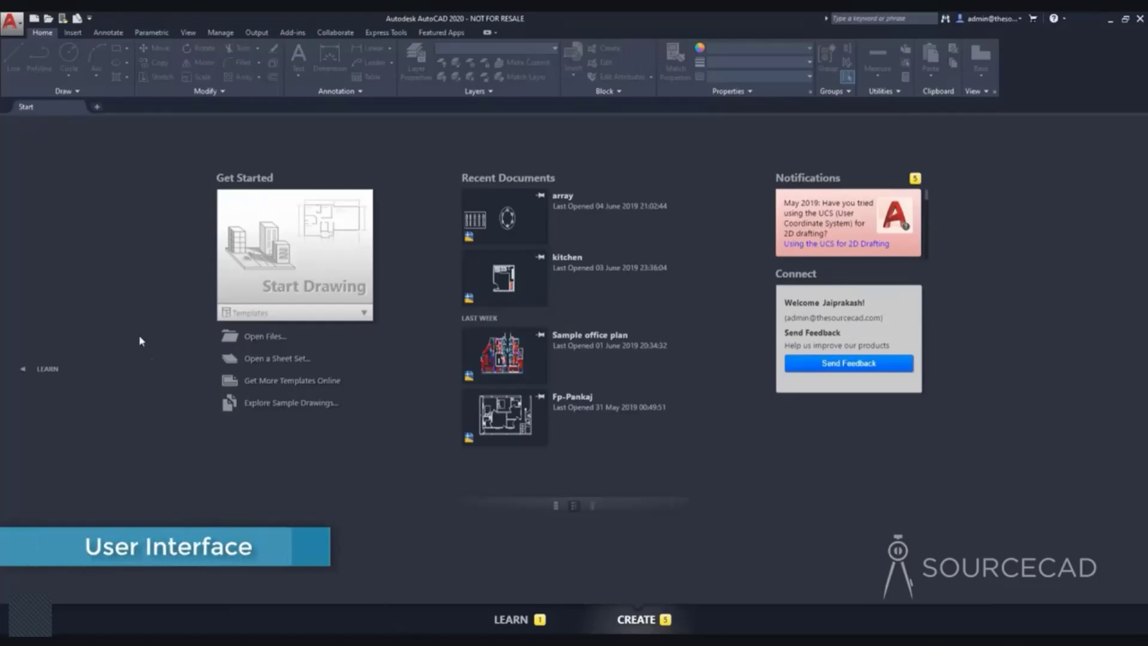
{"action": "left_click", "coordinate": [313, 252]}
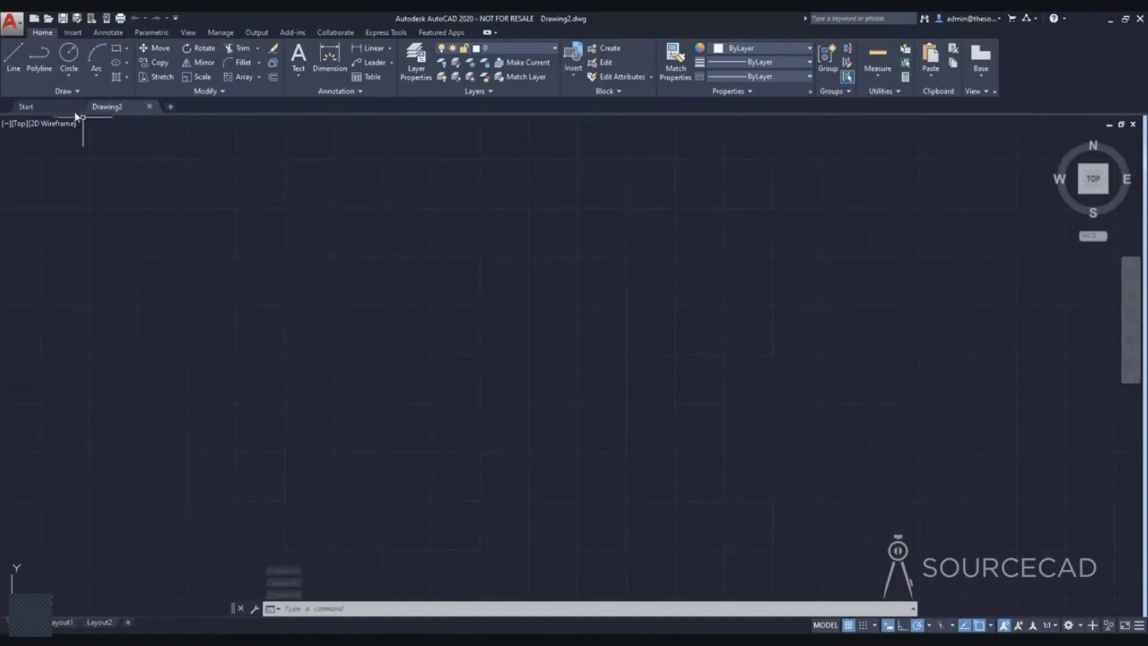
{"action": "left_click", "coordinate": [8, 24]}
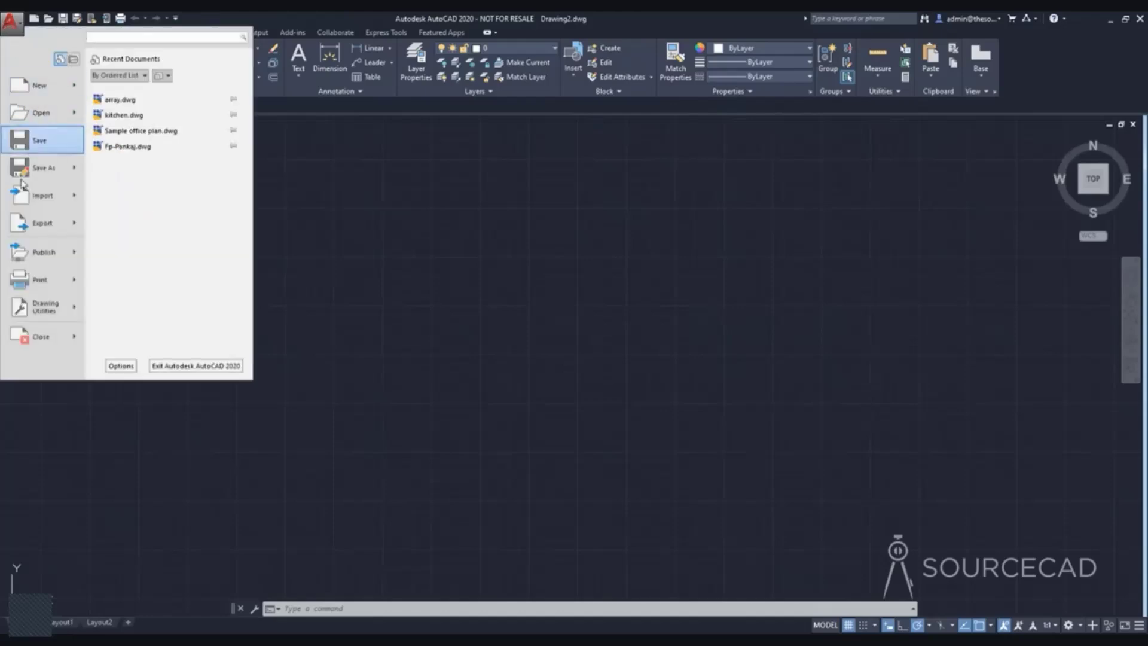
{"action": "left_click", "coordinate": [10, 27]}
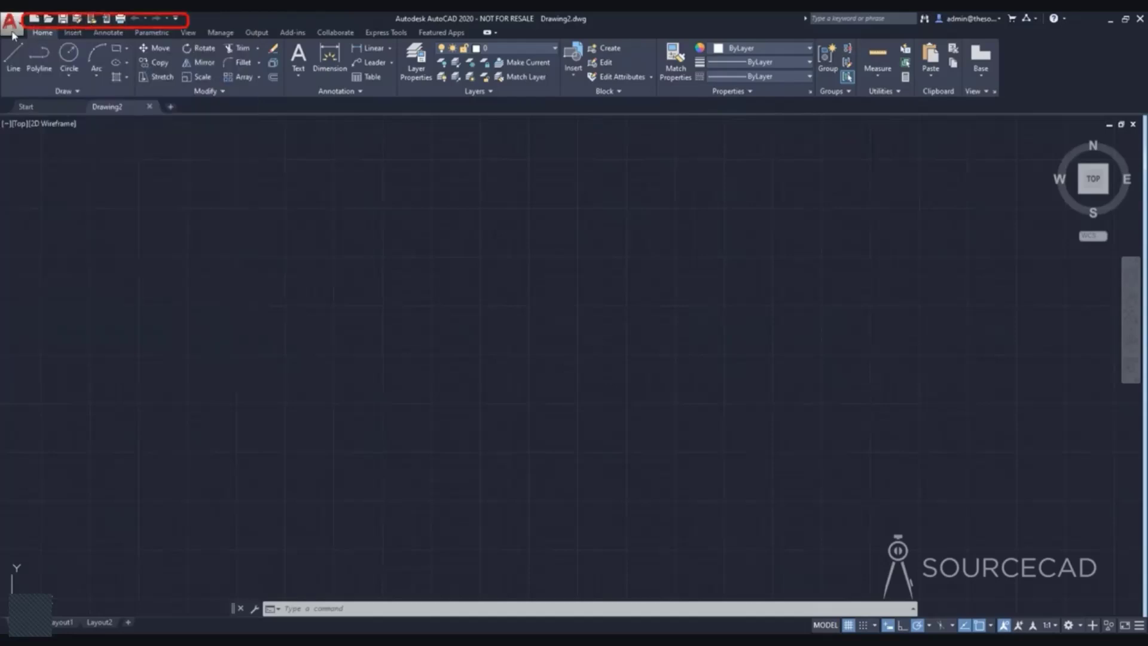
{"action": "left_click", "coordinate": [9, 24]}
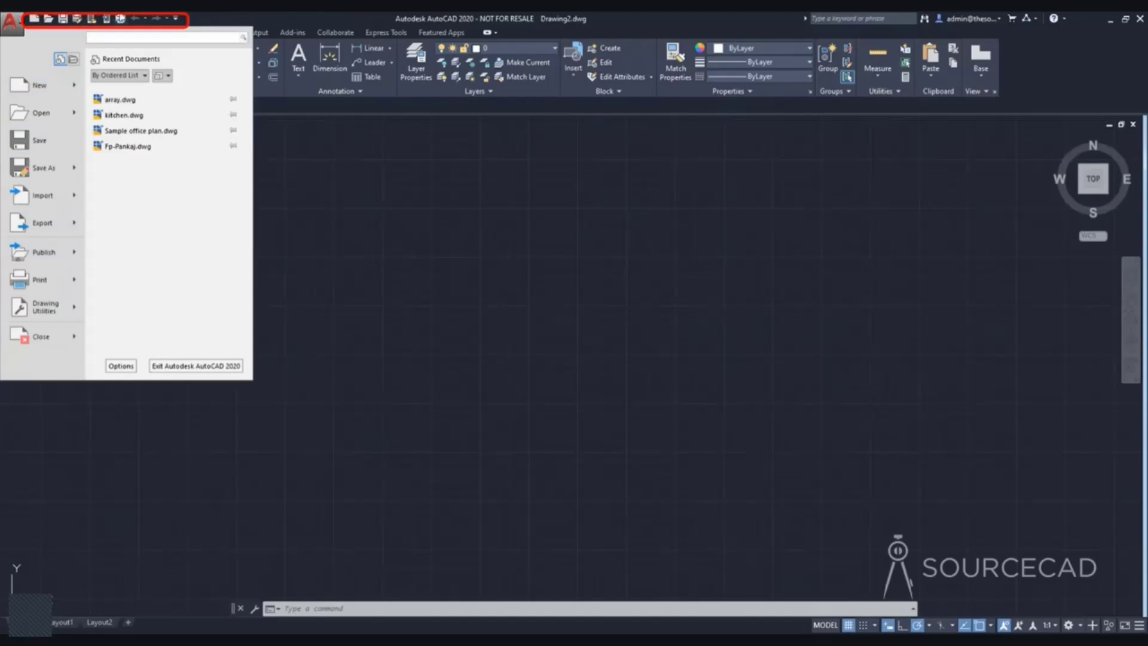
{"action": "left_click", "coordinate": [230, 17]}
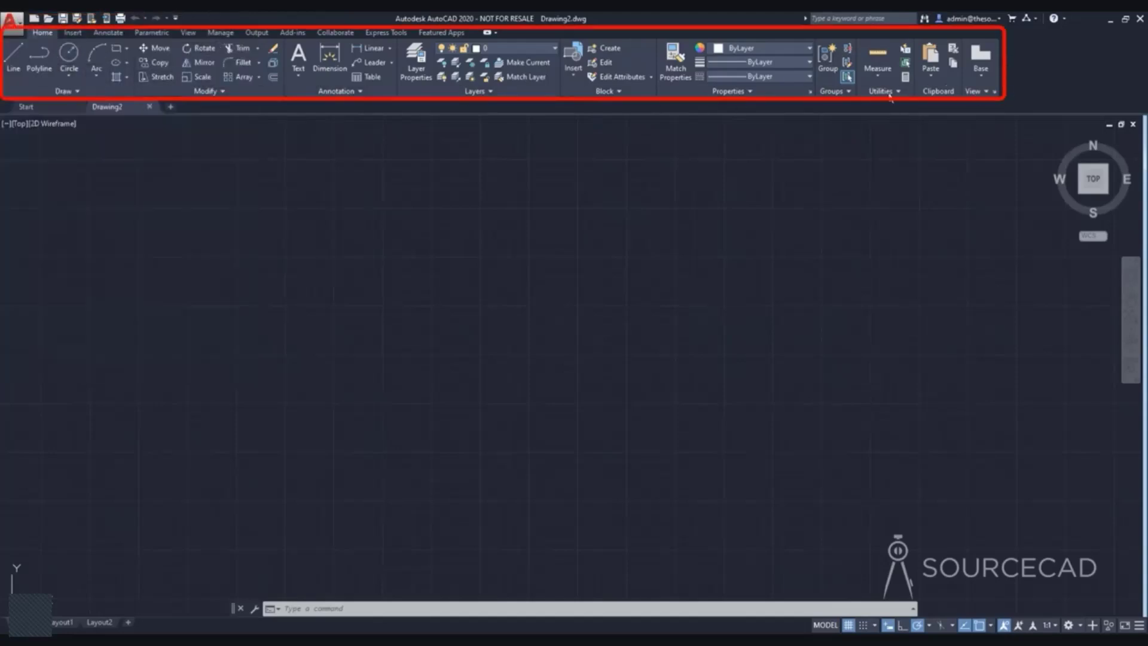
{"action": "left_click", "coordinate": [72, 33]}
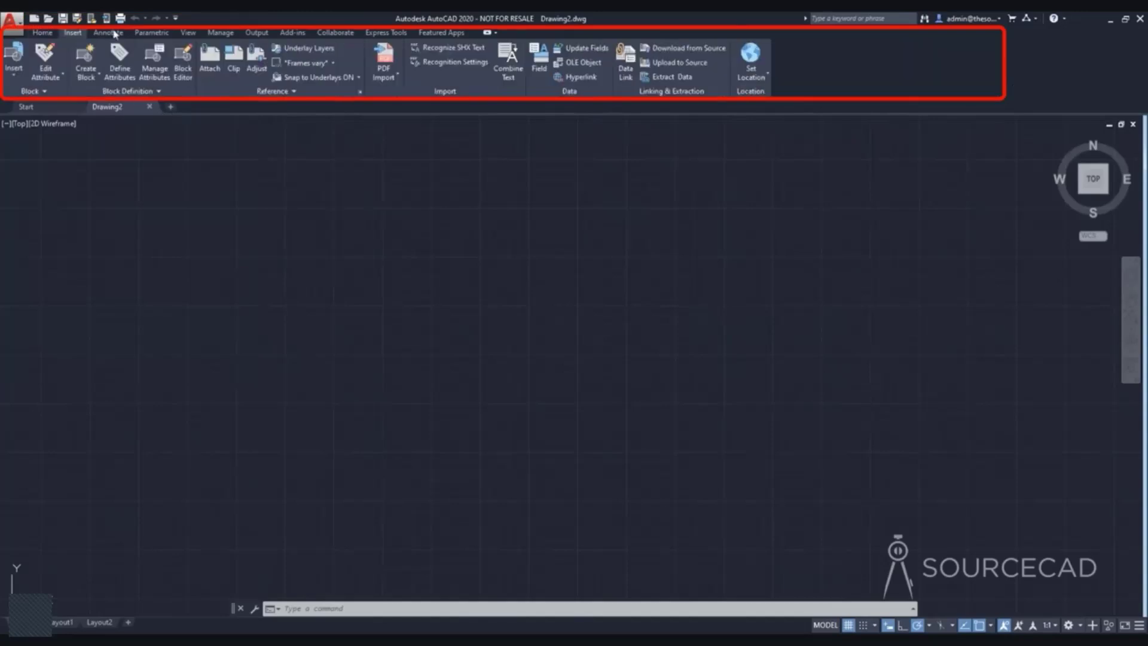
{"action": "left_click", "coordinate": [40, 34]}
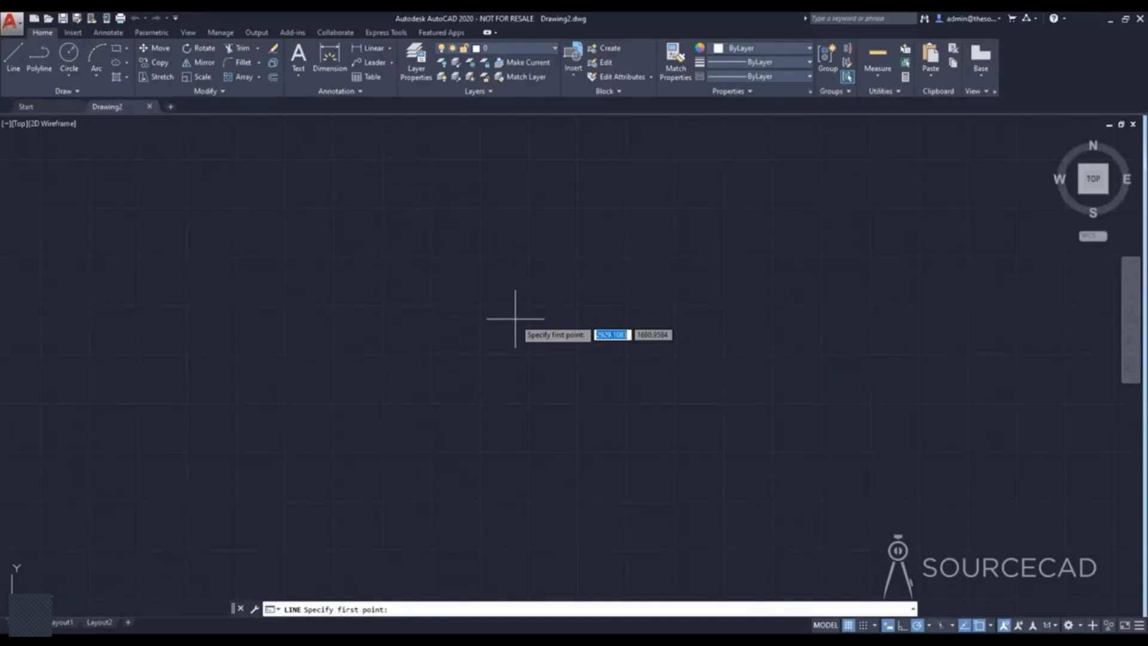
Turn off dynamic input and draw a closed triangle from three connected lines with a horizontal base, using the Line command.
{"action": "key", "text": "F12"}
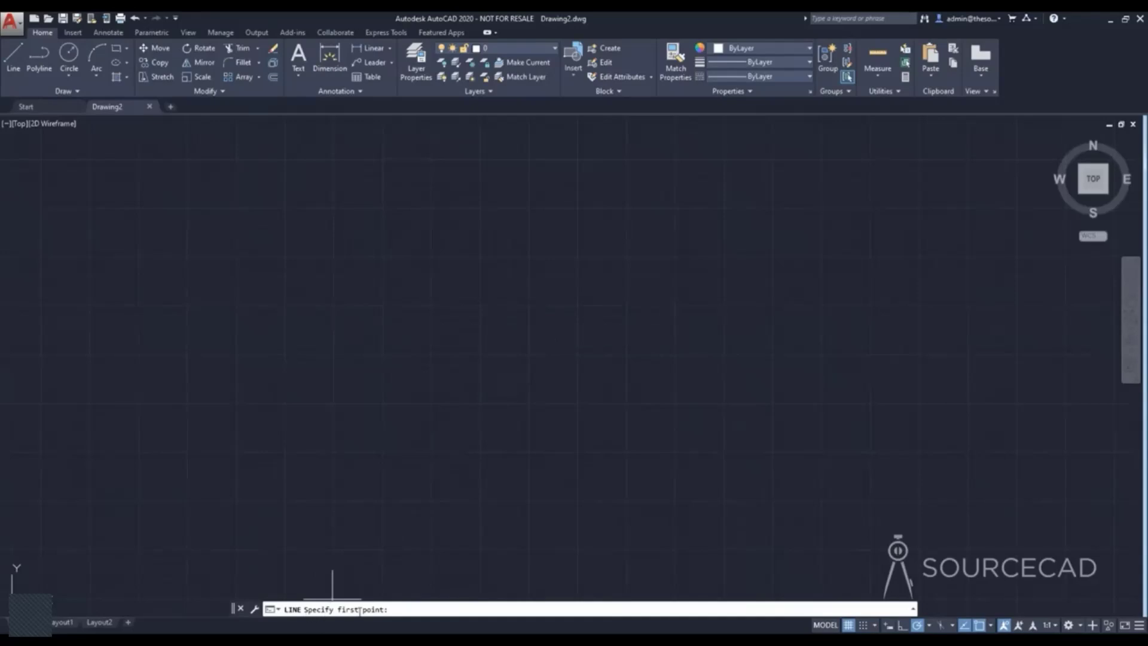
{"action": "left_click", "coordinate": [371, 425]}
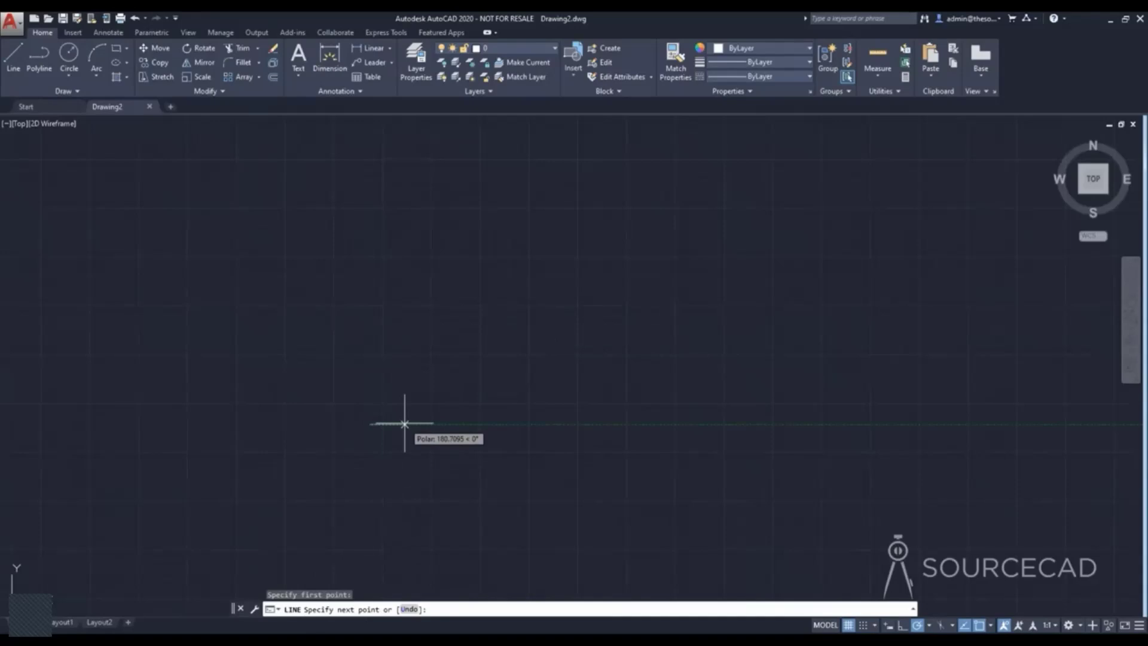
{"action": "left_click", "coordinate": [601, 425]}
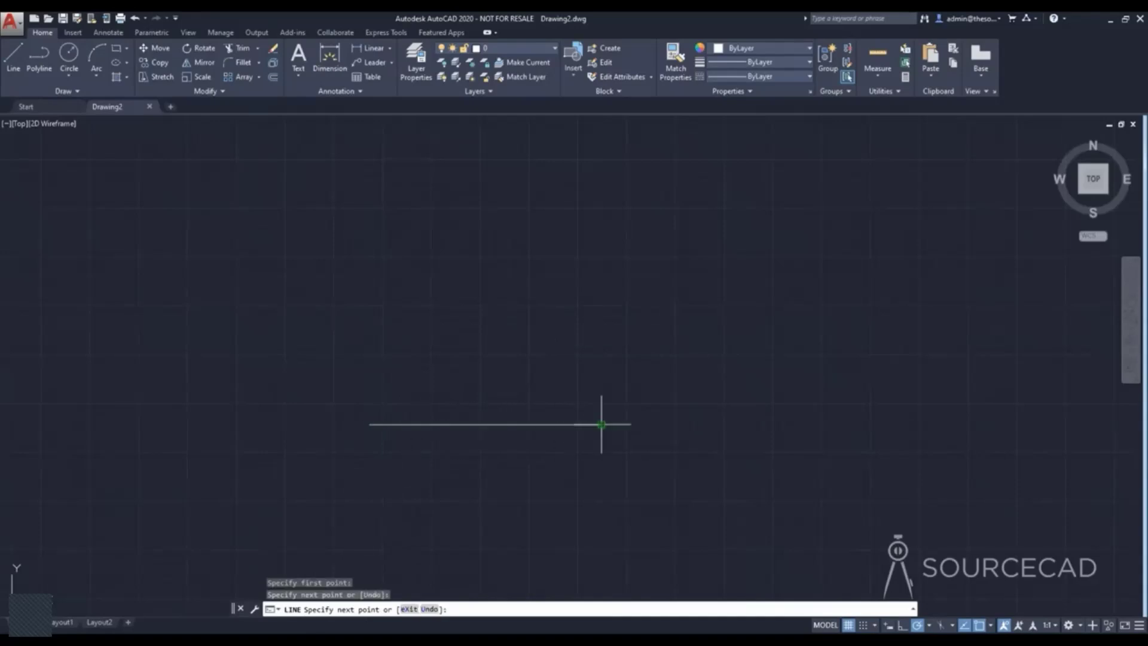
{"action": "left_click", "coordinate": [509, 206]}
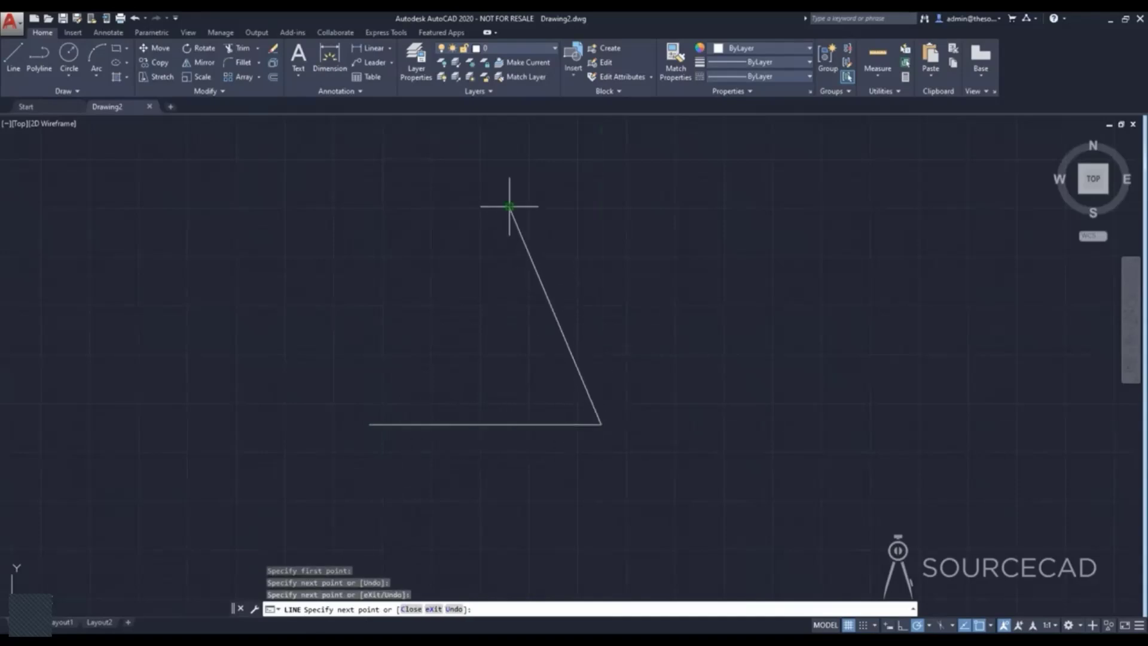
{"action": "left_click", "coordinate": [370, 425]}
{"action": "key", "text": "Return"}
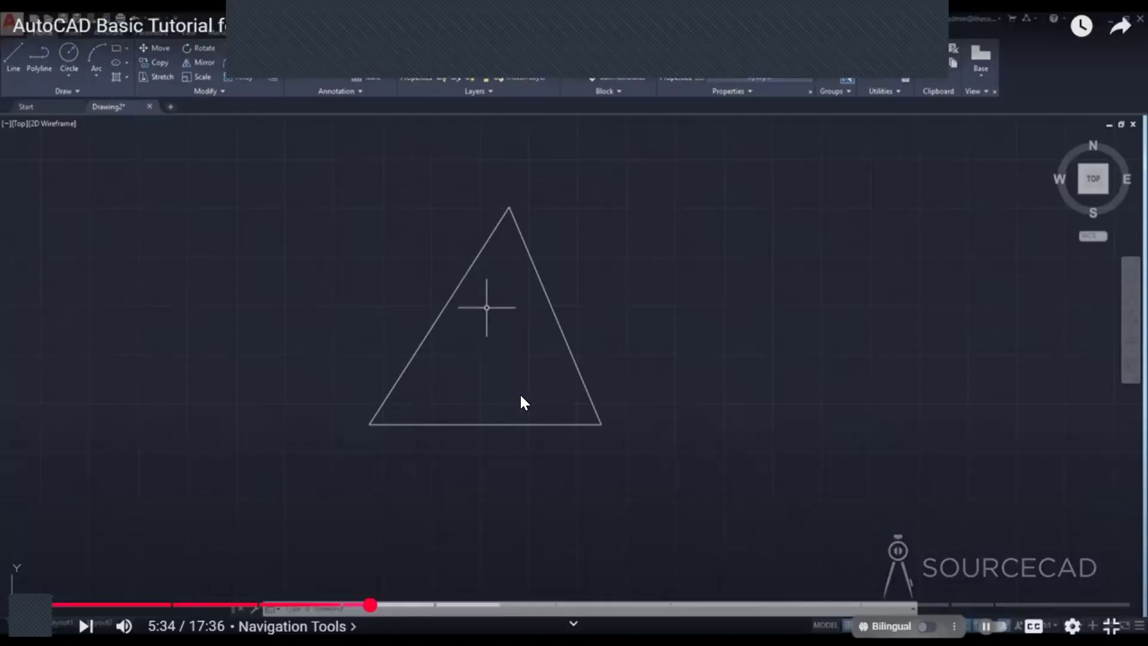
{"action": "left_click", "coordinate": [520, 393]}
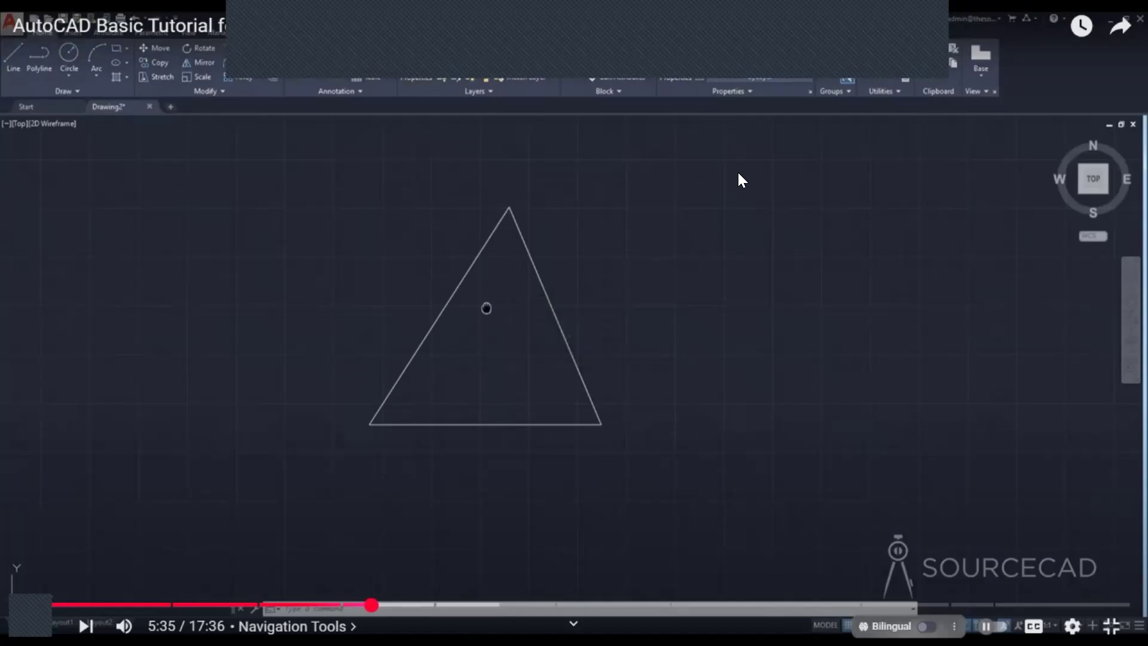
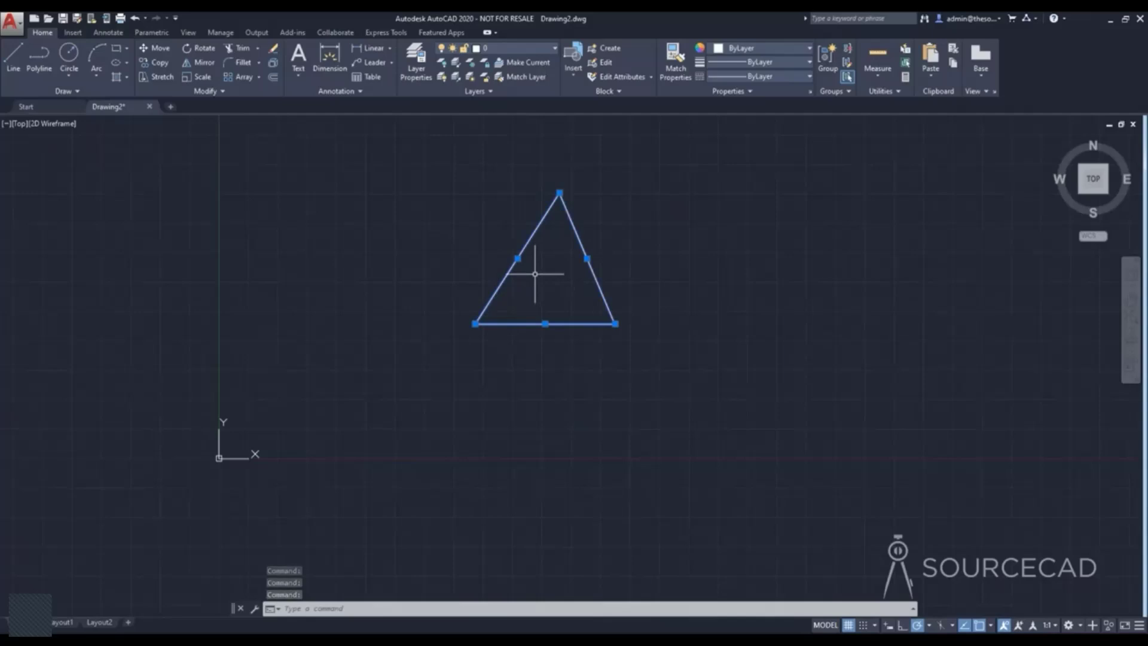
Clear the triangle's selection, then select the circle by itself and deselect it.
{"action": "key", "text": "Escape"}
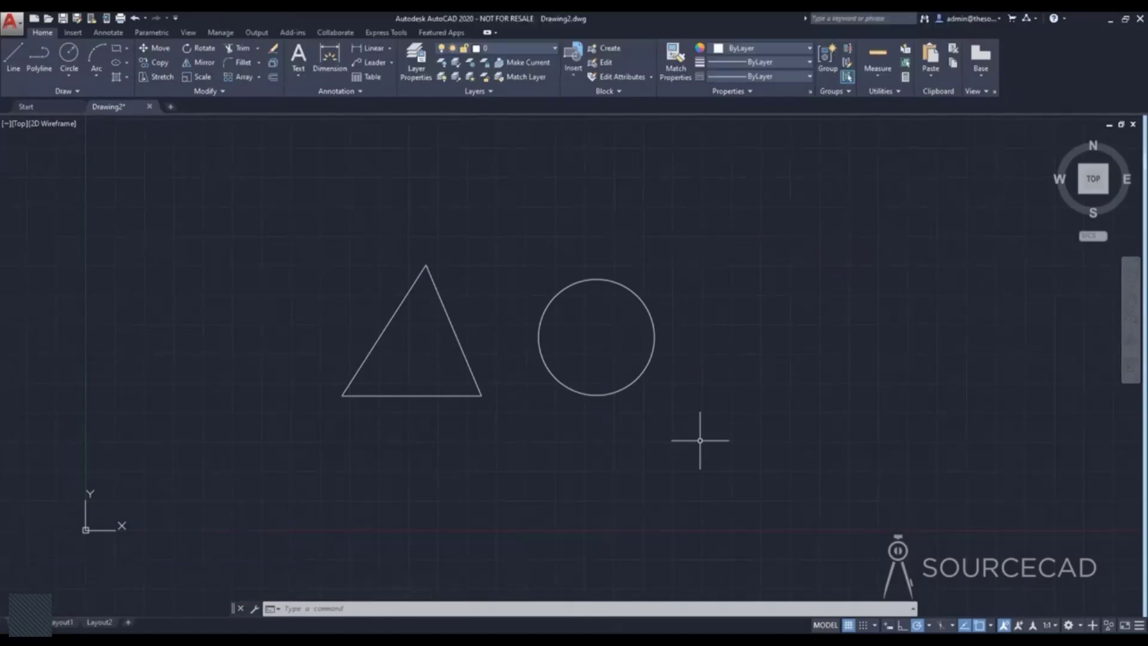
{"action": "mouse_move", "coordinate": [542, 360]}
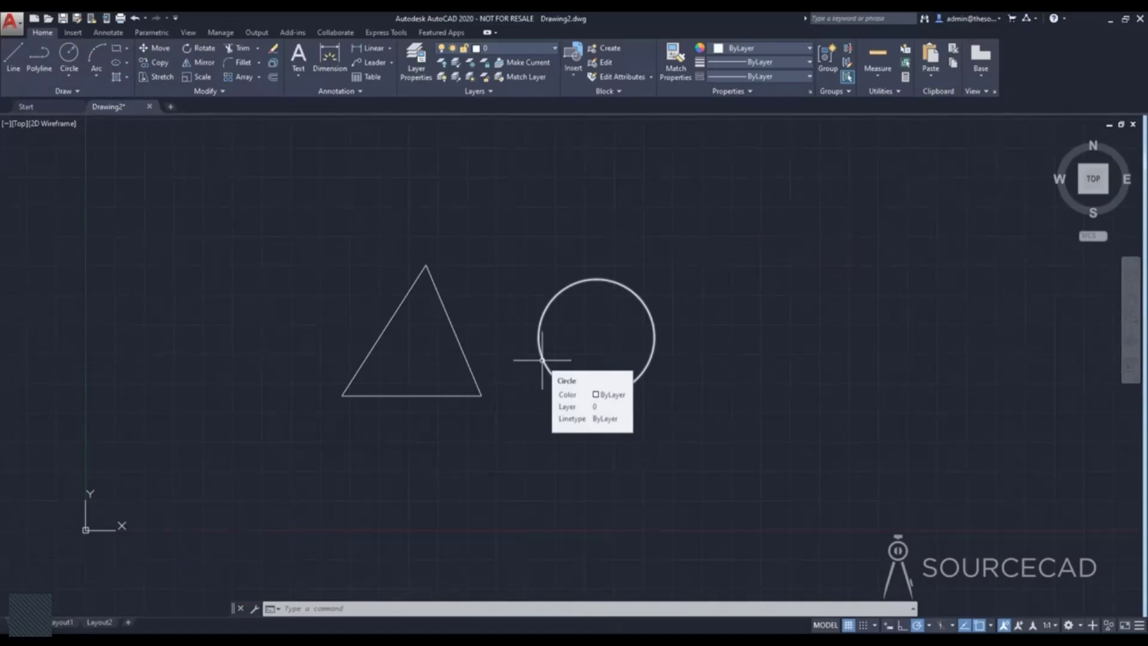
{"action": "left_click", "coordinate": [542, 360]}
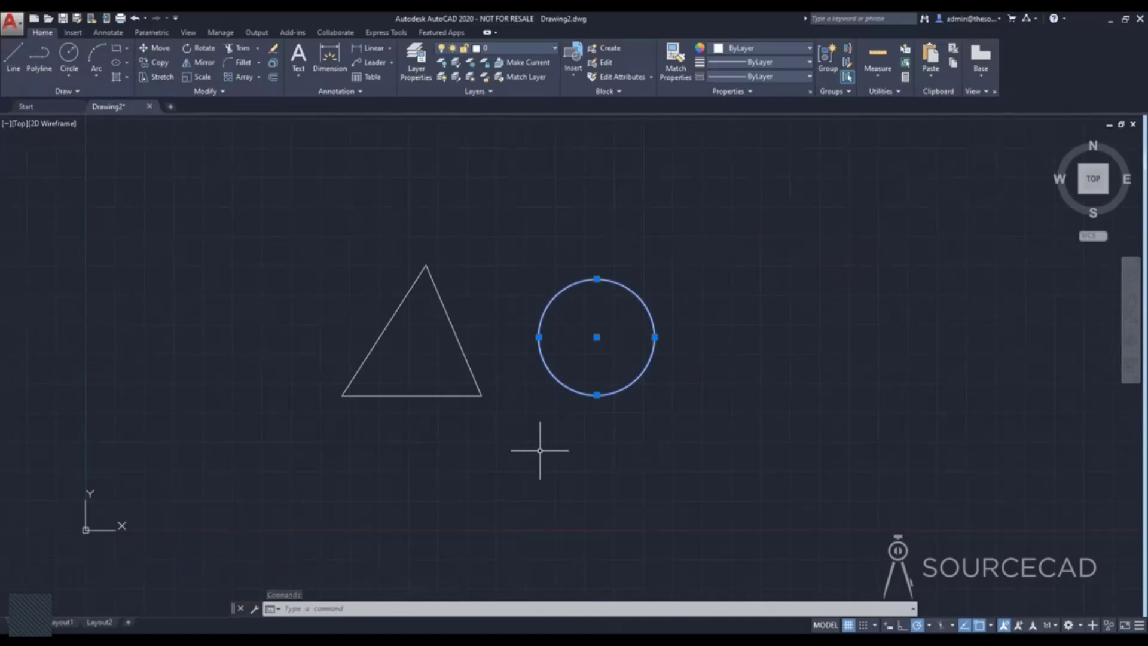
{"action": "key", "text": "Escape"}
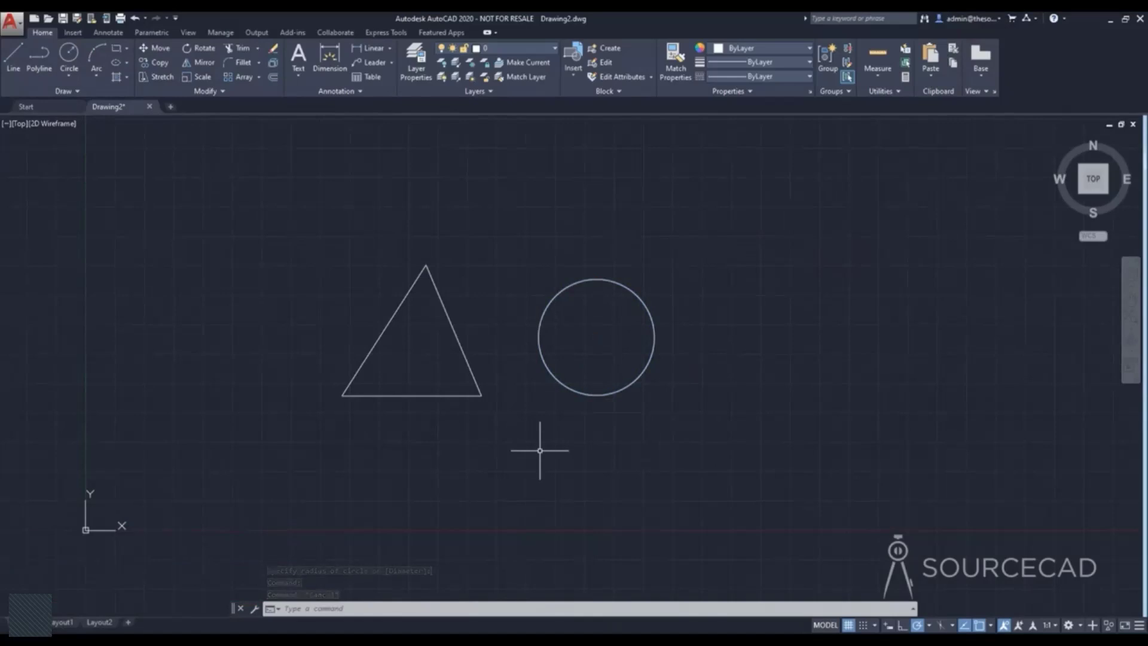
Window-select the circle alone and, separately, the triangle and circle together, clearing the selection each time.
{"action": "left_click", "coordinate": [474, 190]}
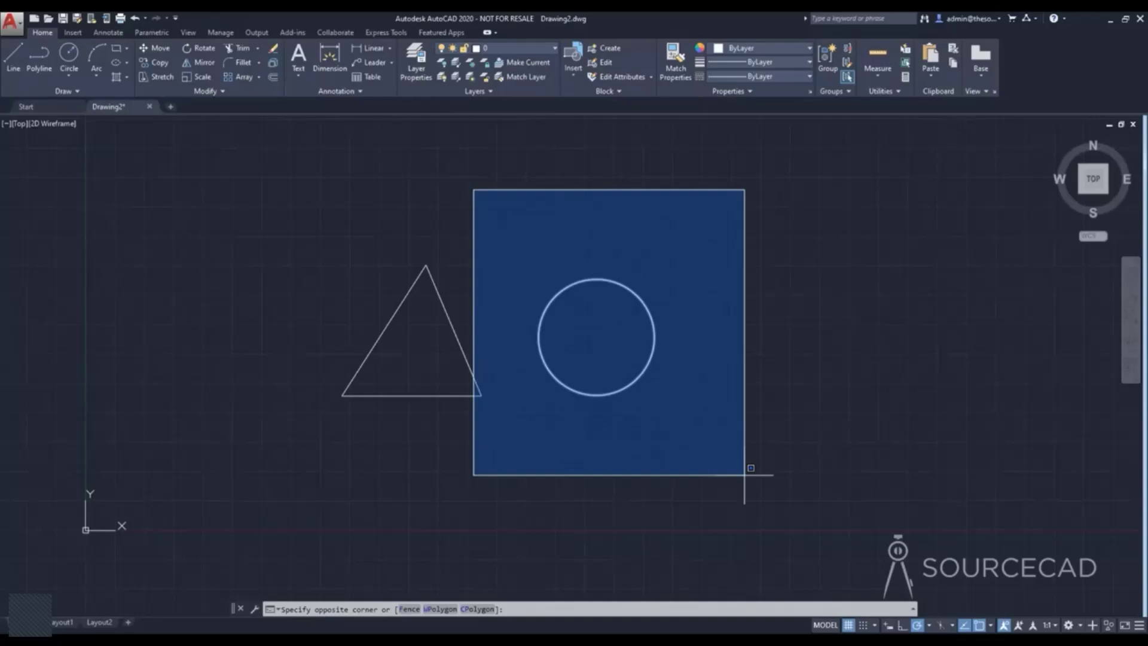
{"action": "left_click", "coordinate": [745, 473]}
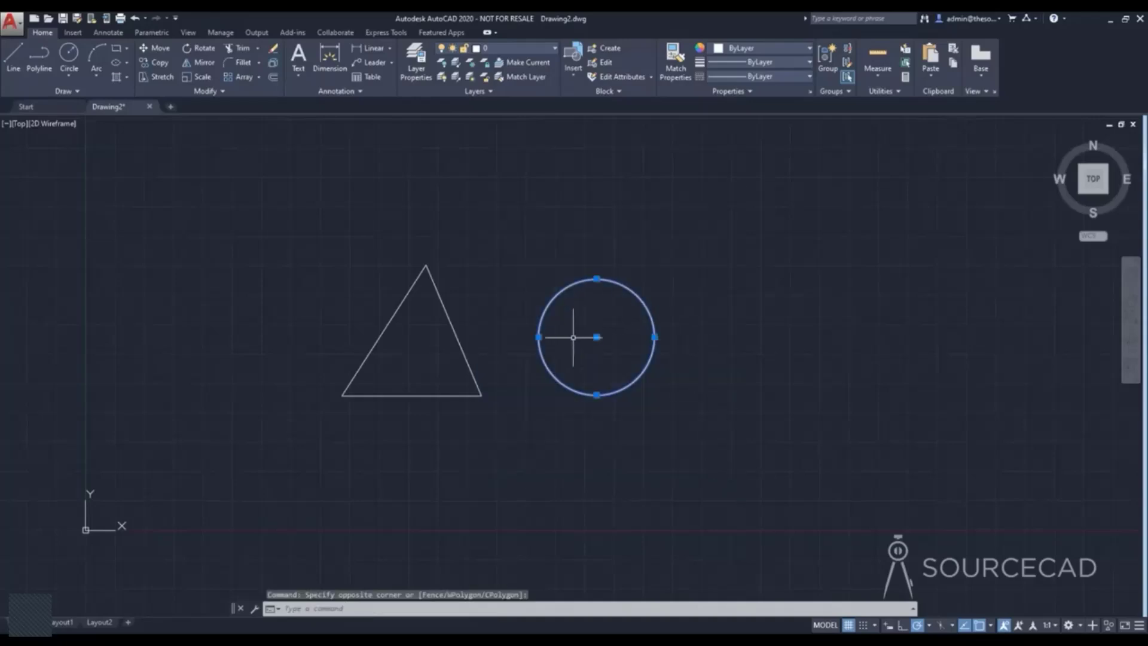
{"action": "key", "text": "Escape"}
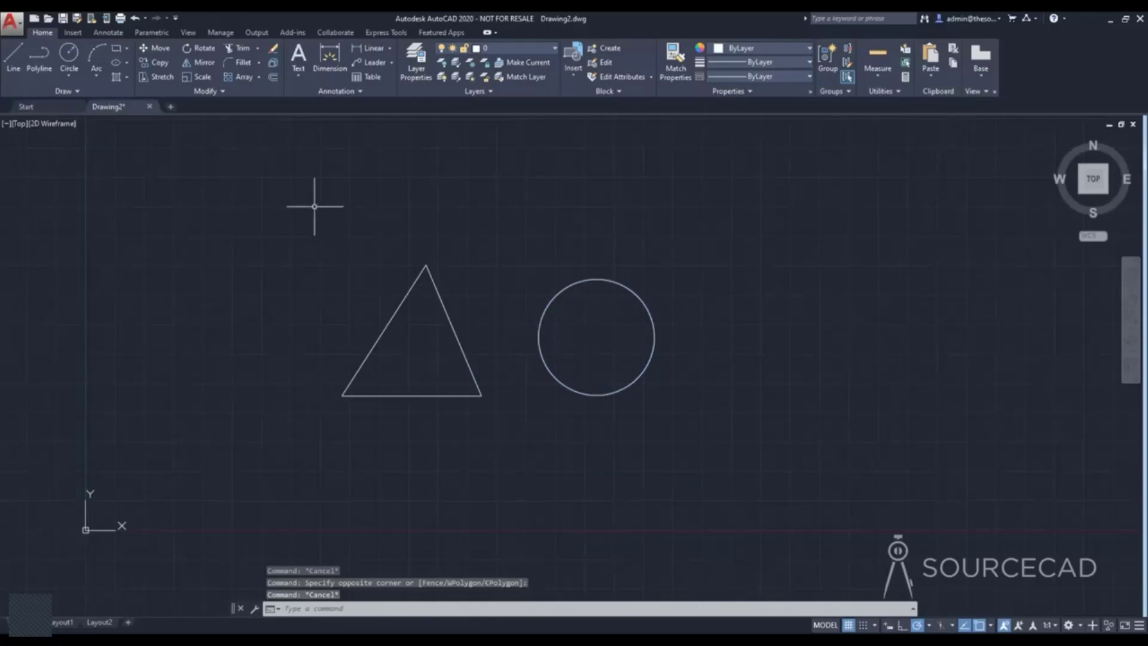
{"action": "left_click", "coordinate": [288, 199]}
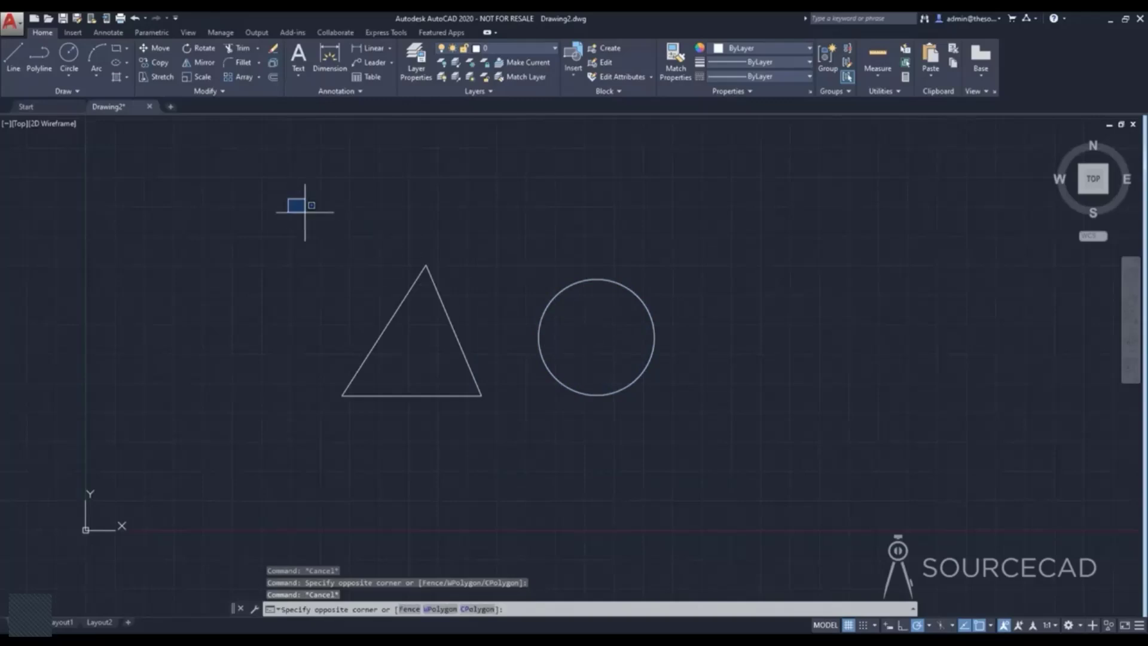
{"action": "left_click", "coordinate": [697, 475]}
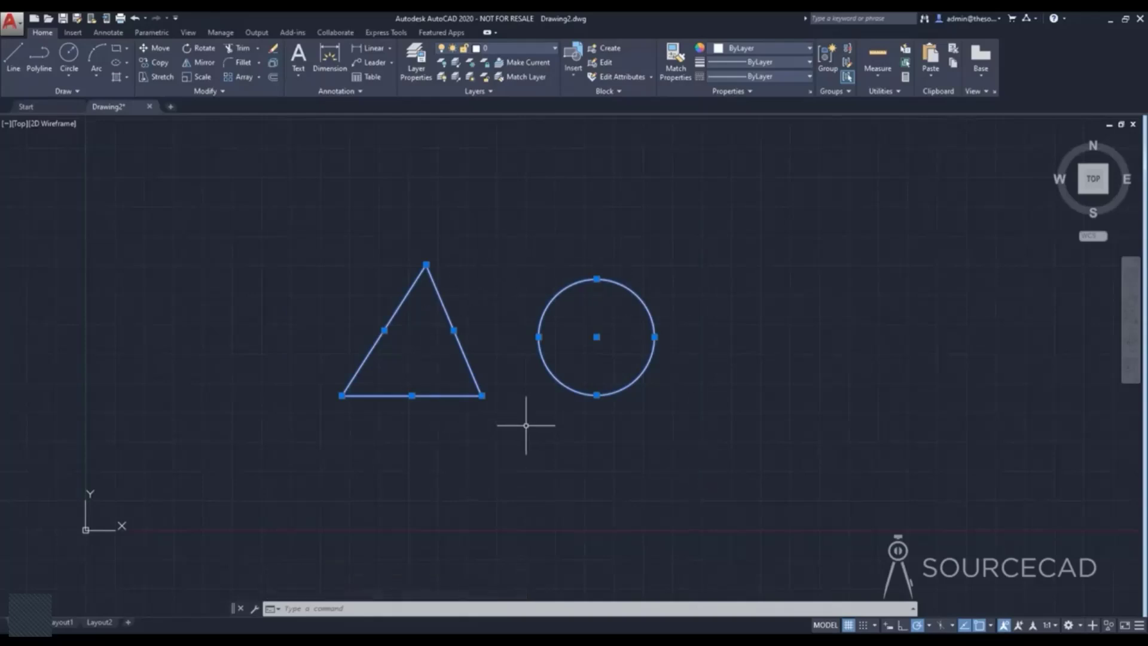
{"action": "key", "text": "Escape"}
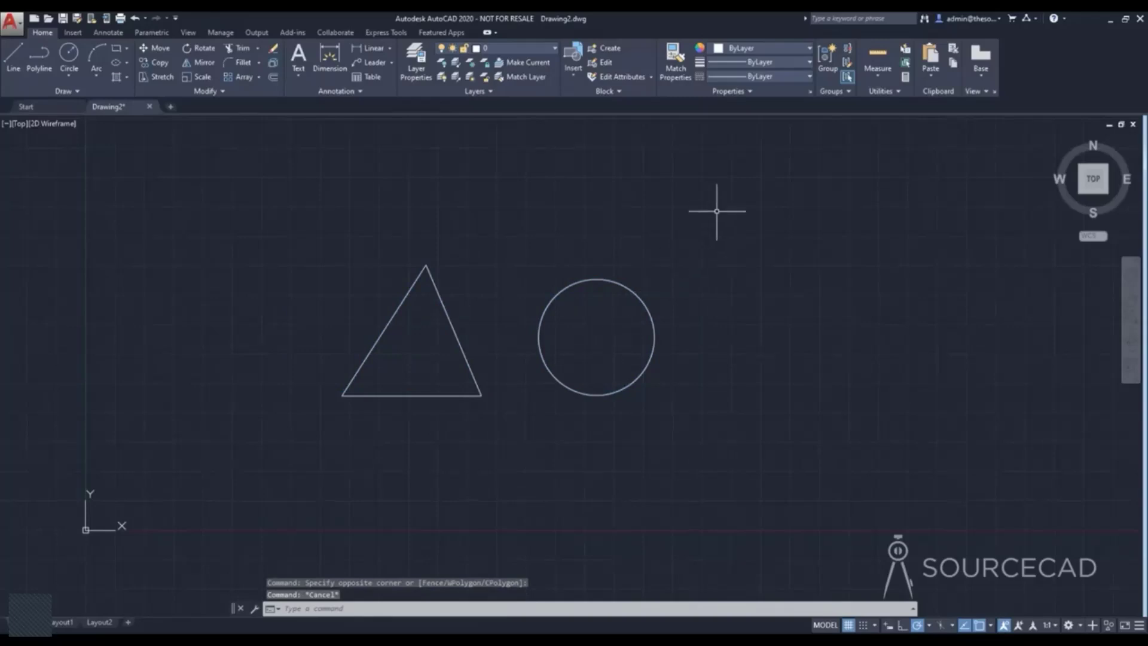
Select the circle and the triangle's two slanted sides with a crossing selection, and clear the selection.
{"action": "left_click", "coordinate": [754, 178]}
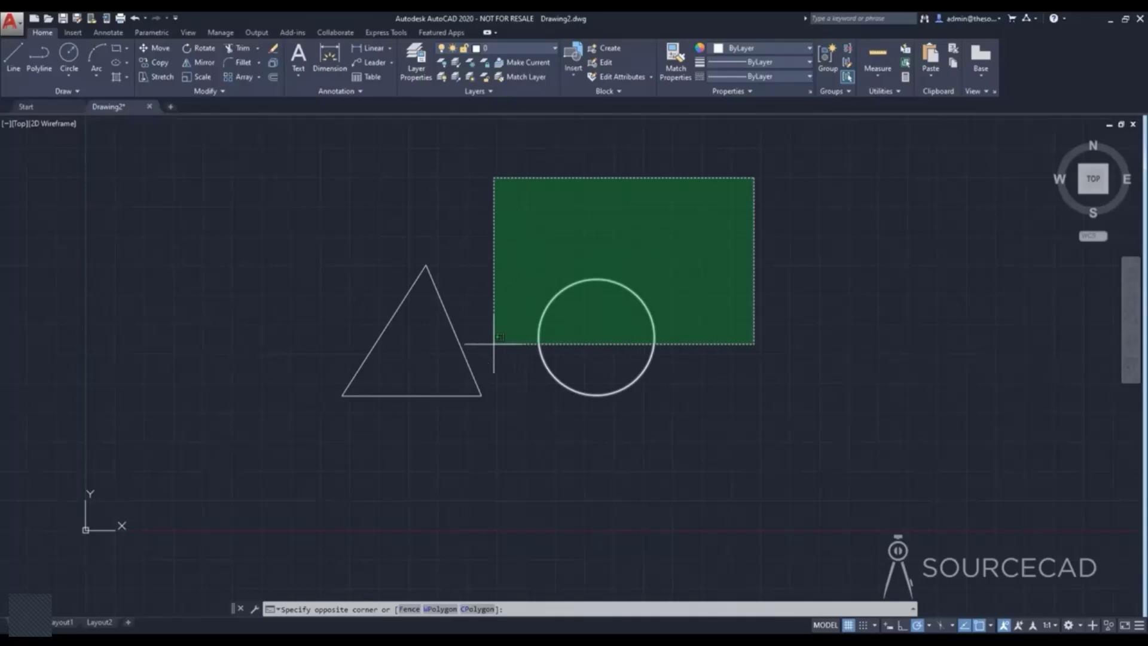
{"action": "left_click", "coordinate": [399, 344]}
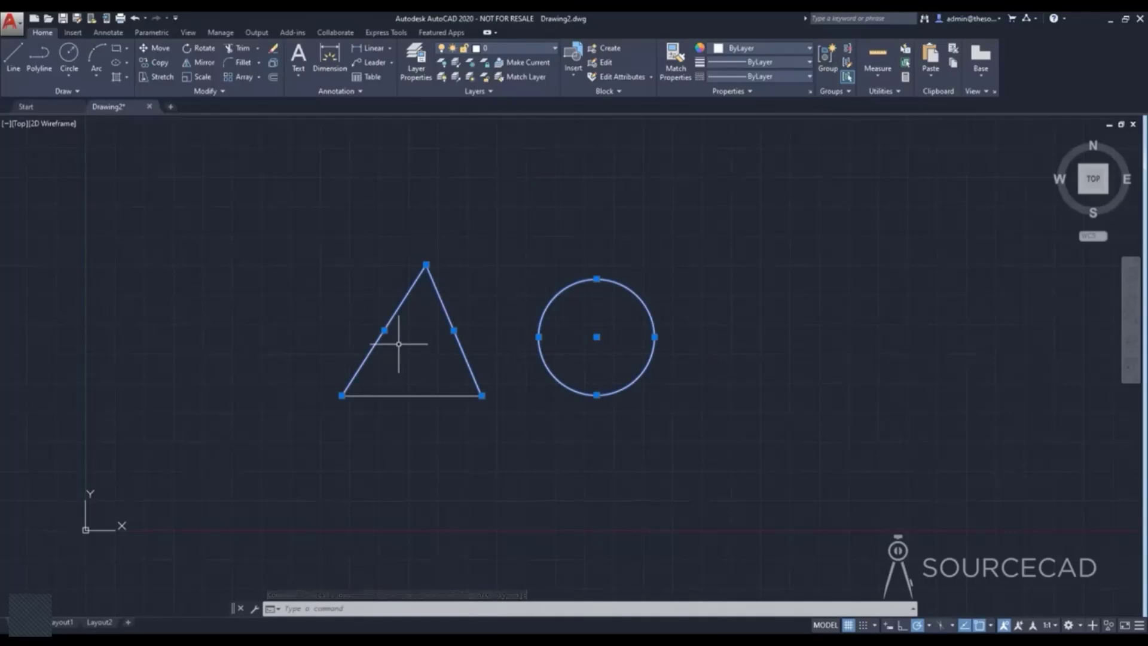
{"action": "key", "text": "Escape"}
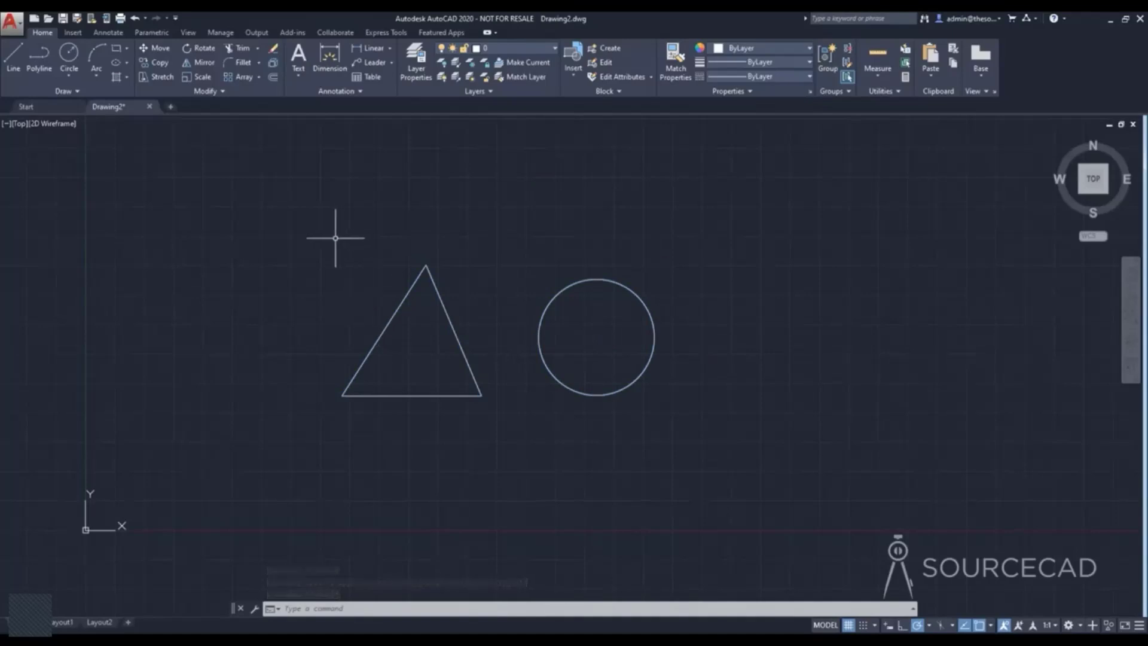
Select the triangle and circle with a window lasso, clear the selection, and cancel a rectangular window around them.
{"action": "mouse_move", "coordinate": [336, 238]}
{"action": "left_mouse_down"}
{"action": "mouse_move", "coordinate": [364, 231]}
{"action": "mouse_move", "coordinate": [545, 255]}
{"action": "mouse_move", "coordinate": [687, 299]}
{"action": "mouse_move", "coordinate": [600, 418]}
{"action": "mouse_move", "coordinate": [520, 376]}
{"action": "mouse_move", "coordinate": [398, 410]}
{"action": "mouse_move", "coordinate": [299, 390]}
{"action": "mouse_move", "coordinate": [326, 303]}
{"action": "mouse_move", "coordinate": [318, 264]}
{"action": "mouse_move", "coordinate": [321, 276]}
{"action": "left_mouse_up"}
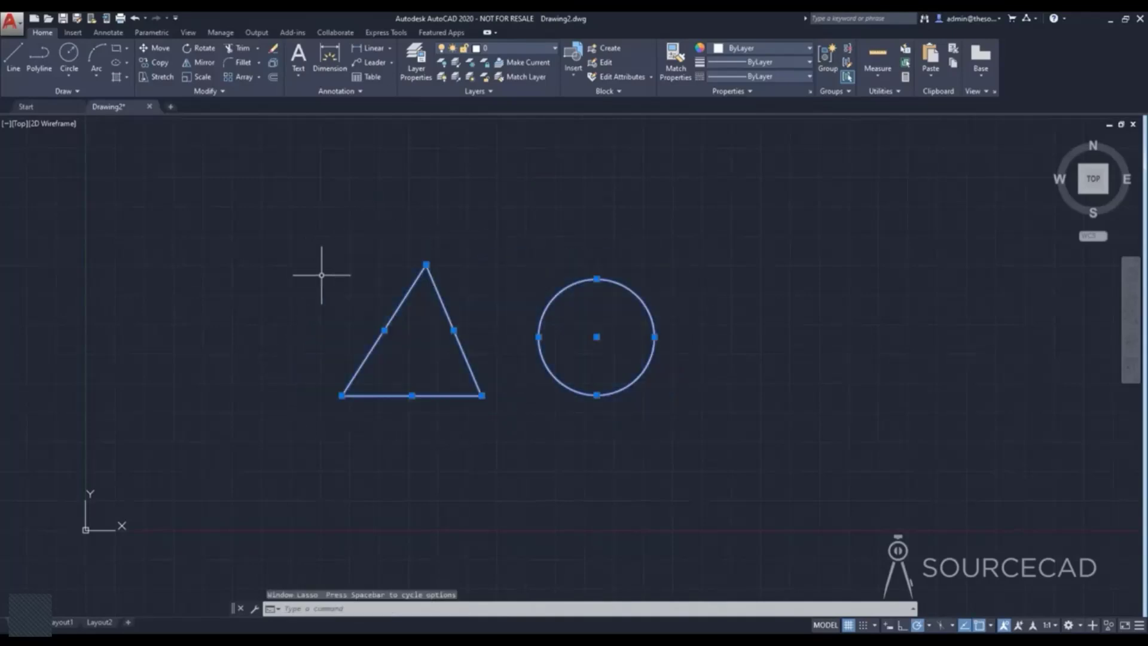
{"action": "key", "text": "Escape"}
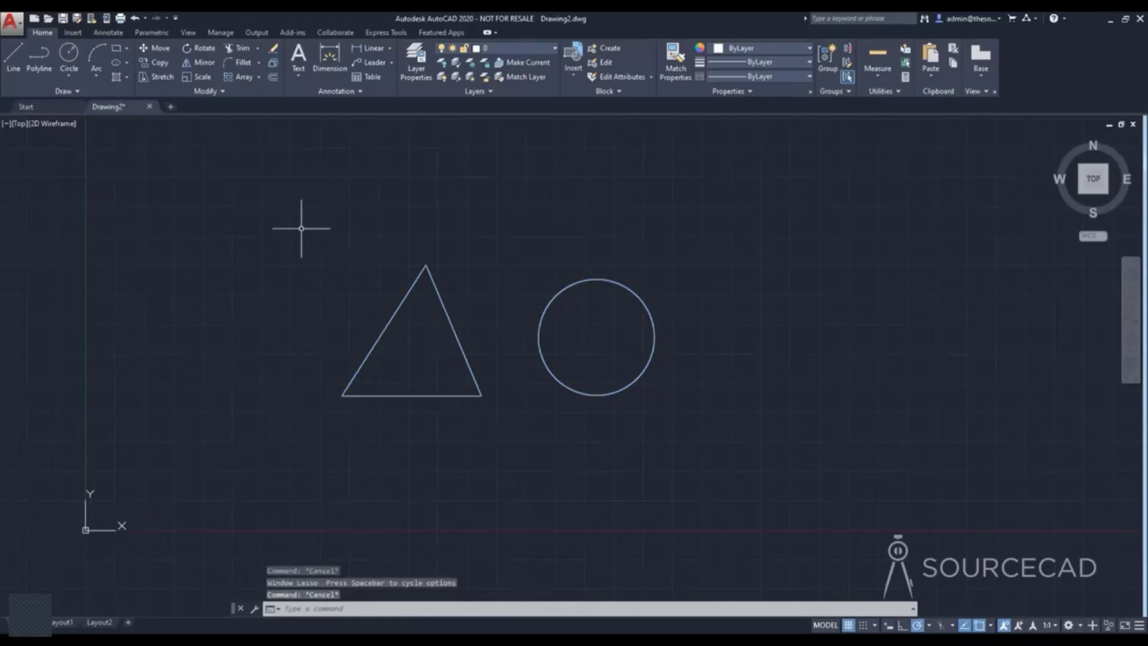
{"action": "left_click", "coordinate": [302, 228]}
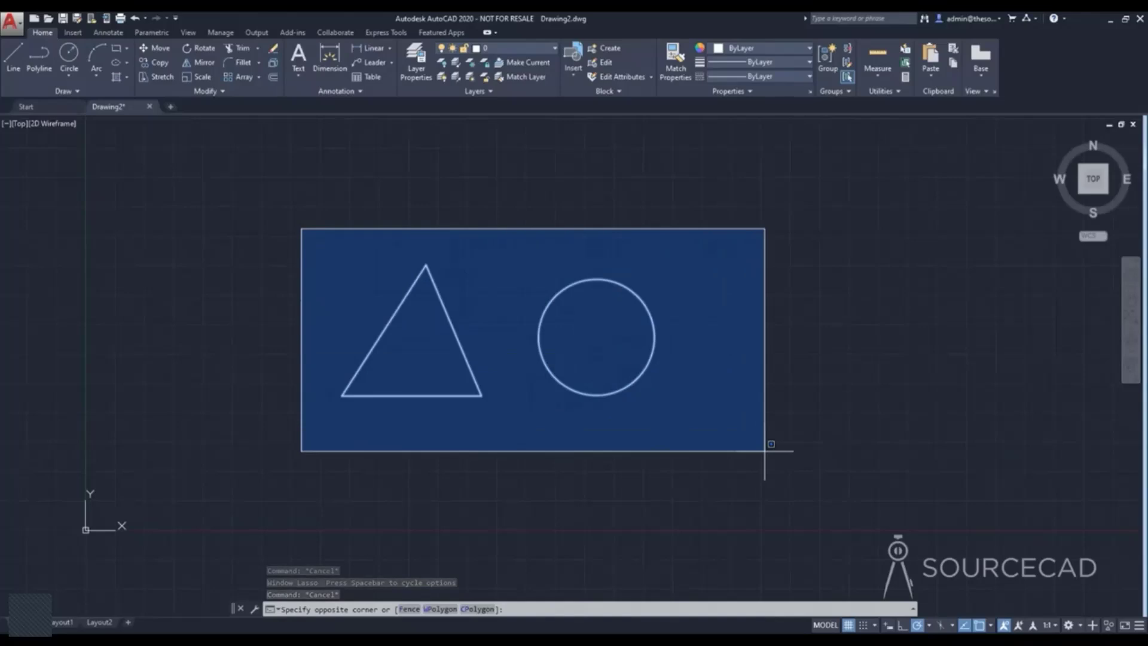
{"action": "key", "text": "Escape"}
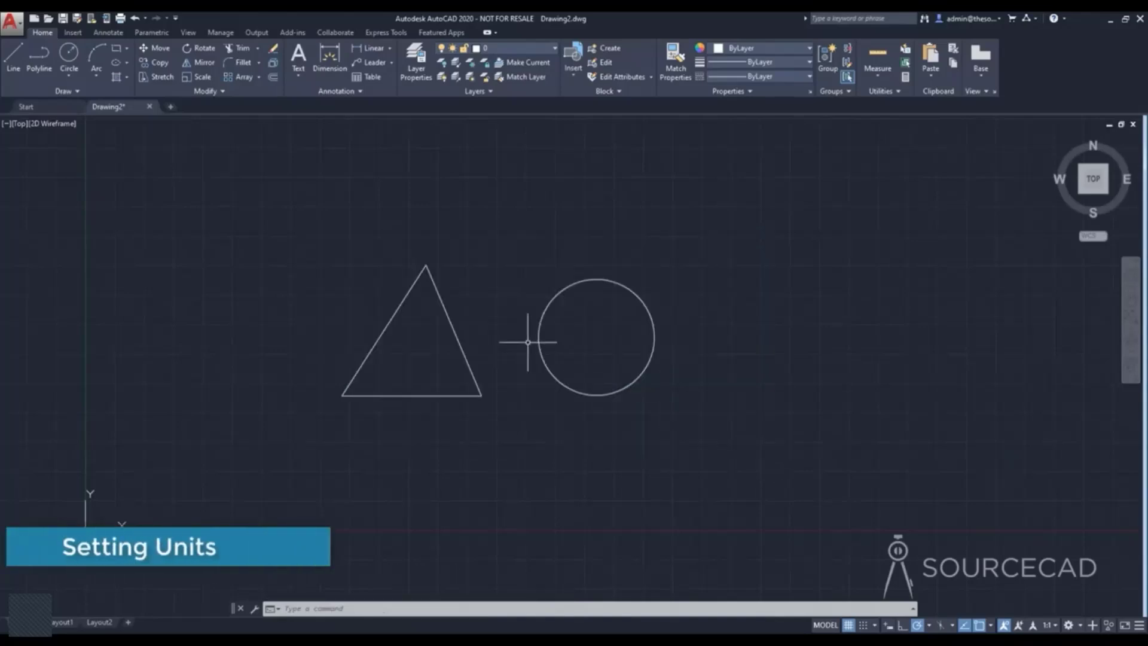
Delete the triangle and the circle together using a window selection around both.
{"action": "left_click", "coordinate": [328, 247]}
{"action": "left_click", "coordinate": [687, 445]}
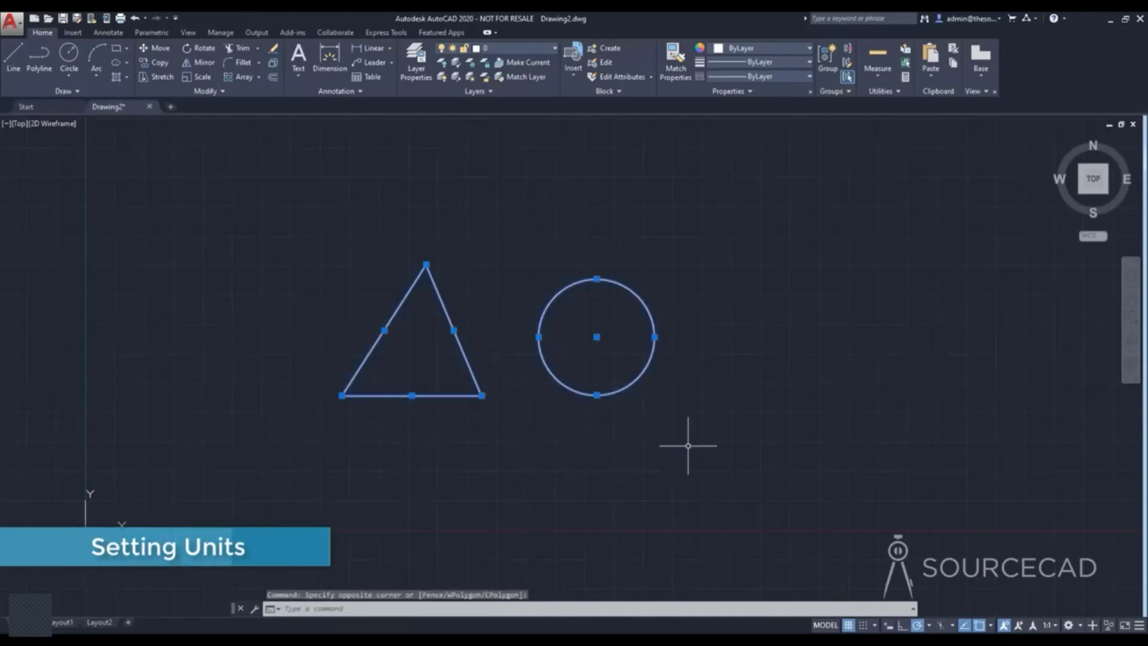
{"action": "key", "text": "Delete"}
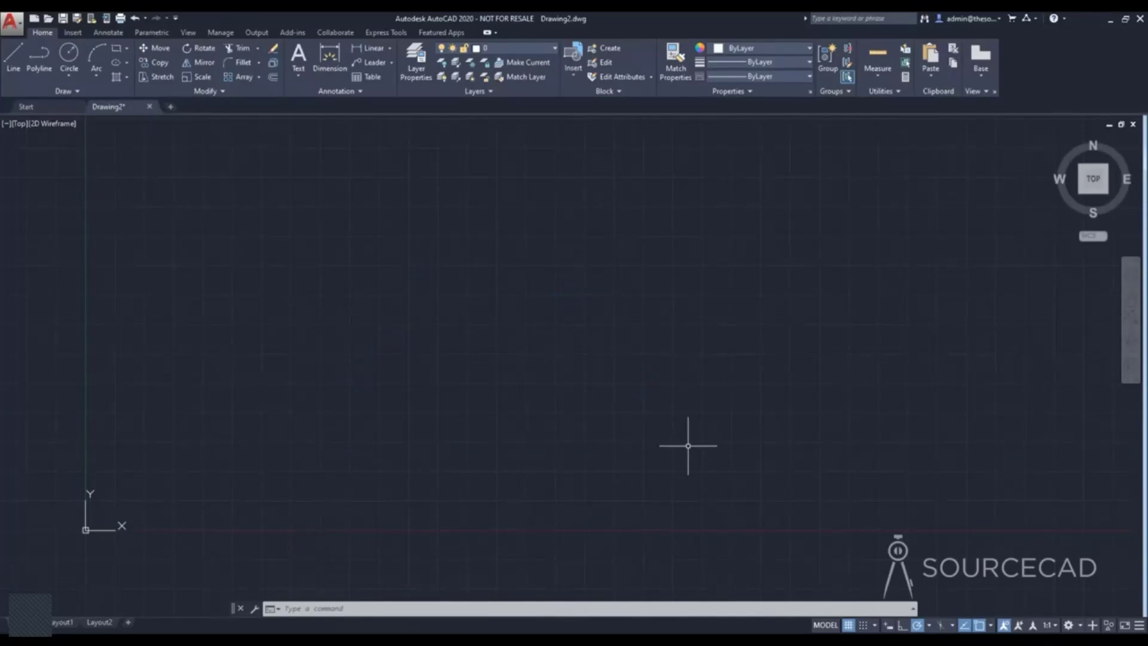
{"action": "type", "text": "un"}
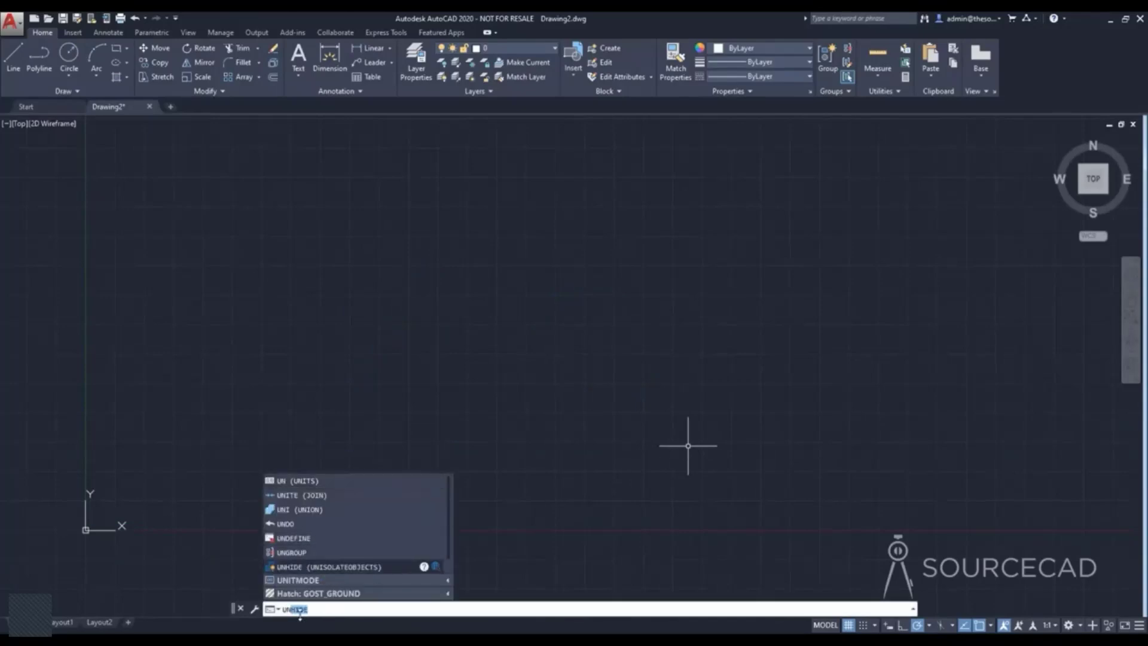
{"action": "left_click", "coordinate": [345, 610]}
{"action": "key", "text": "Return"}
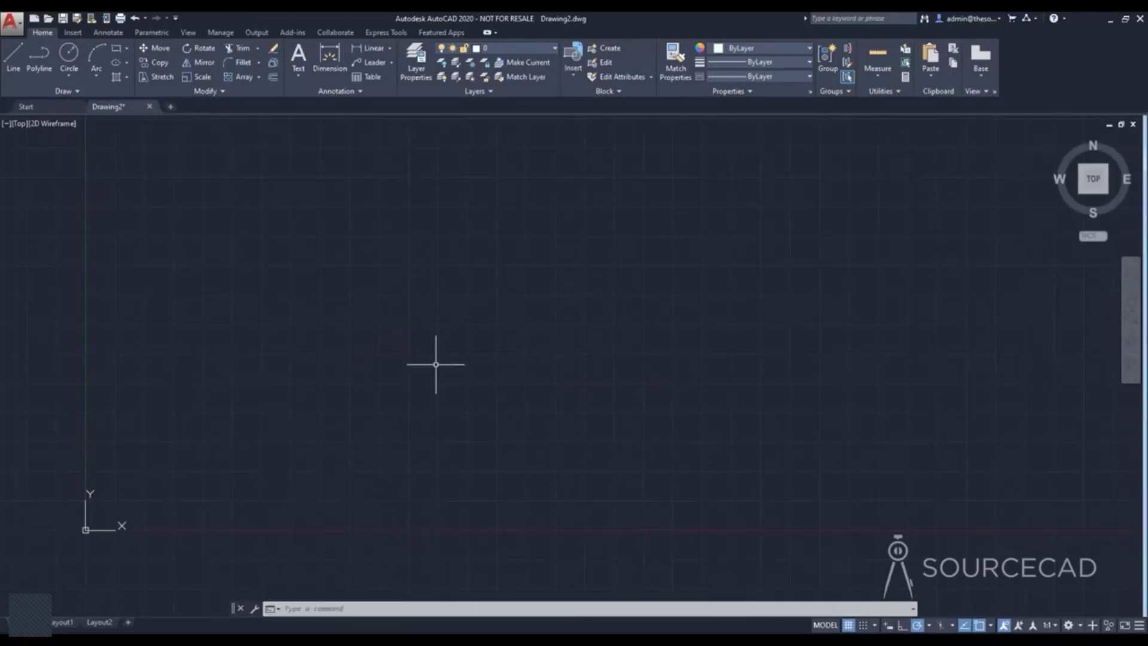
Run the UNITS command (UN) and set the insertion scale for inserted content to Inches.
{"action": "type", "text": "UN"}
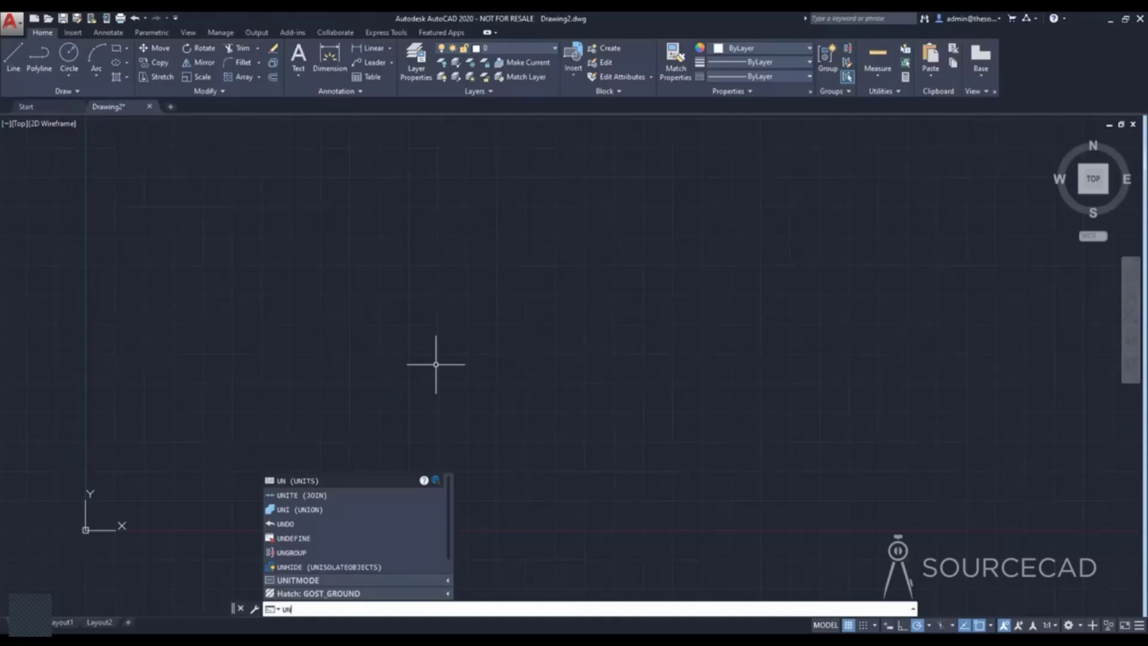
{"action": "key", "text": "Return"}
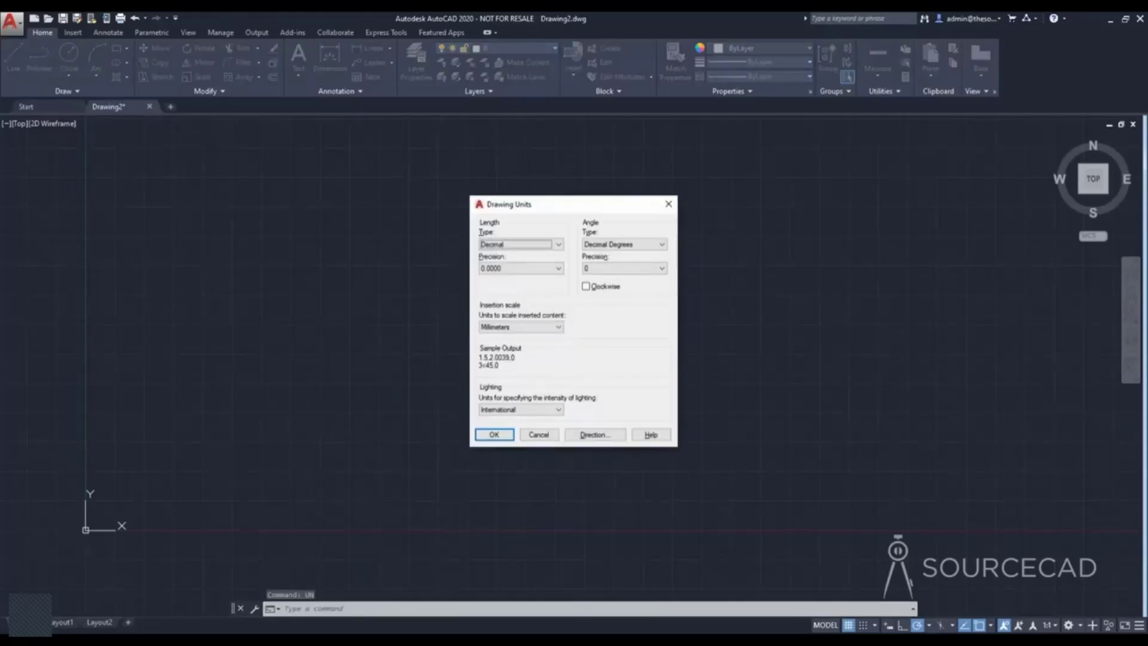
{"action": "left_click", "coordinate": [546, 333]}
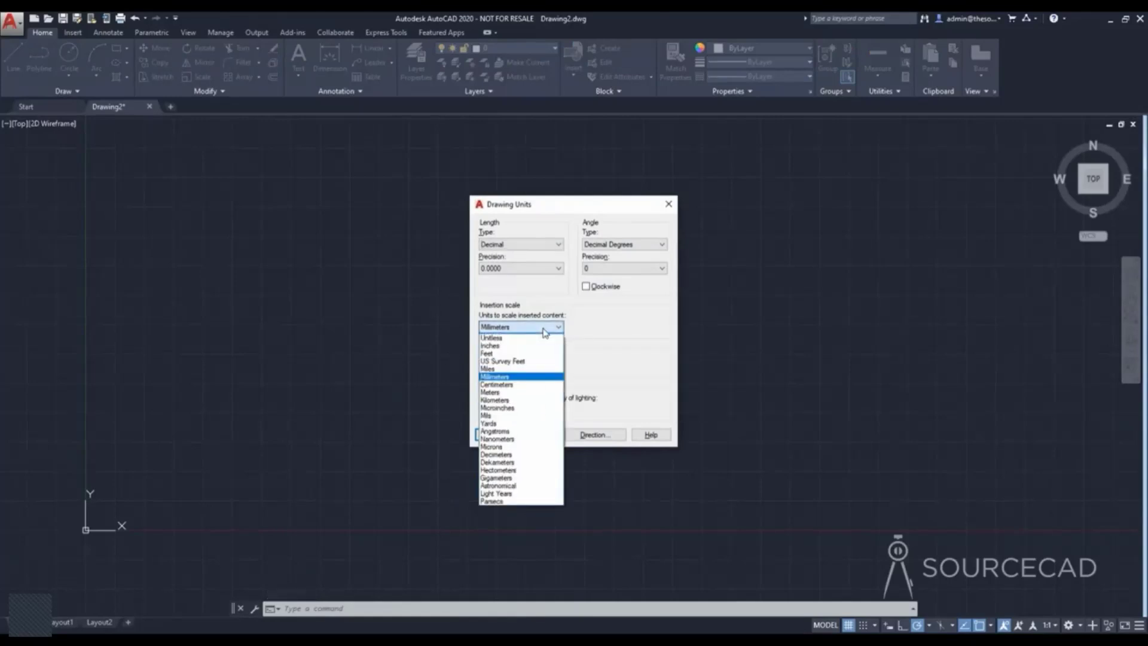
{"action": "left_click", "coordinate": [528, 351]}
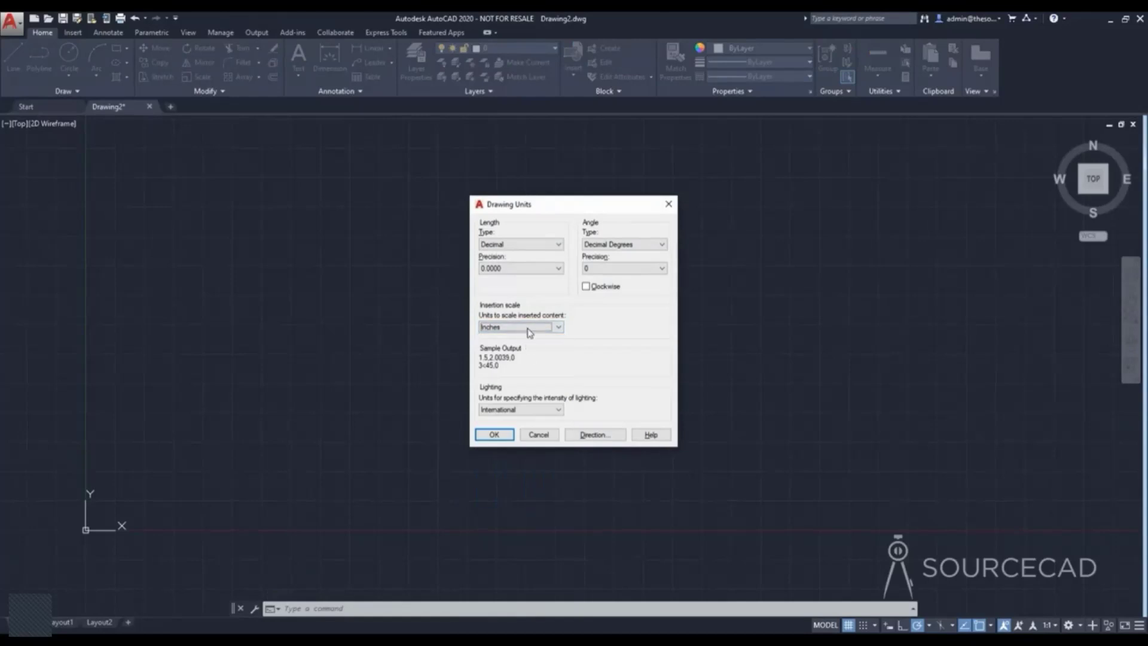
Try Unitless as the insertion scale, cancel that change, and choose Inches again.
{"action": "left_click", "coordinate": [526, 329]}
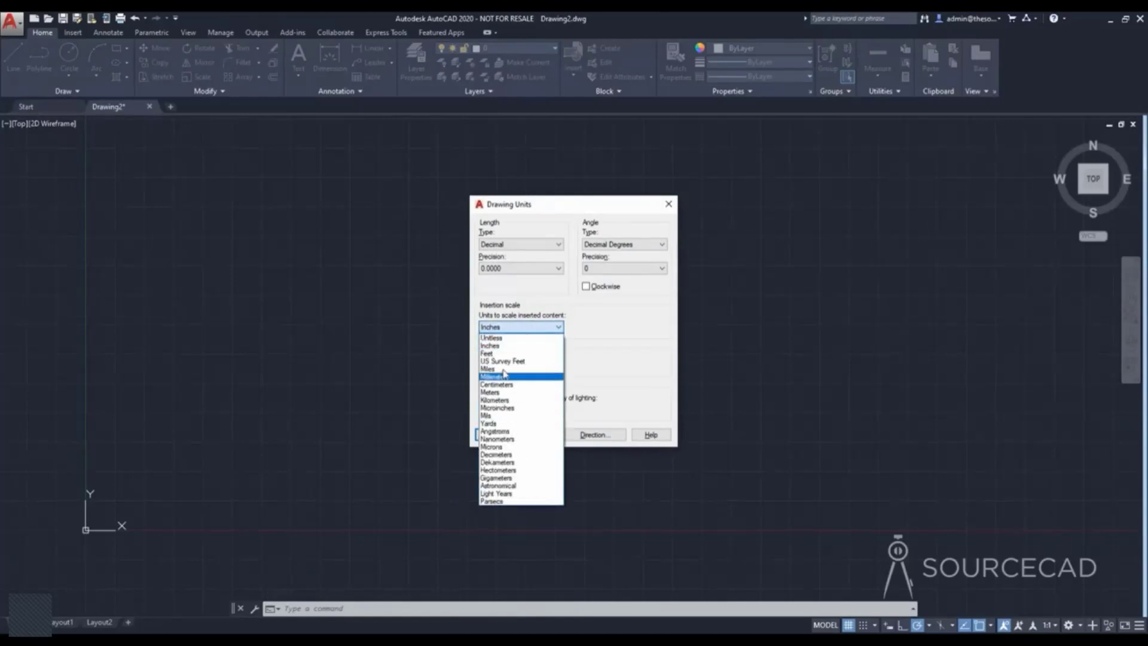
{"action": "left_click", "coordinate": [503, 339]}
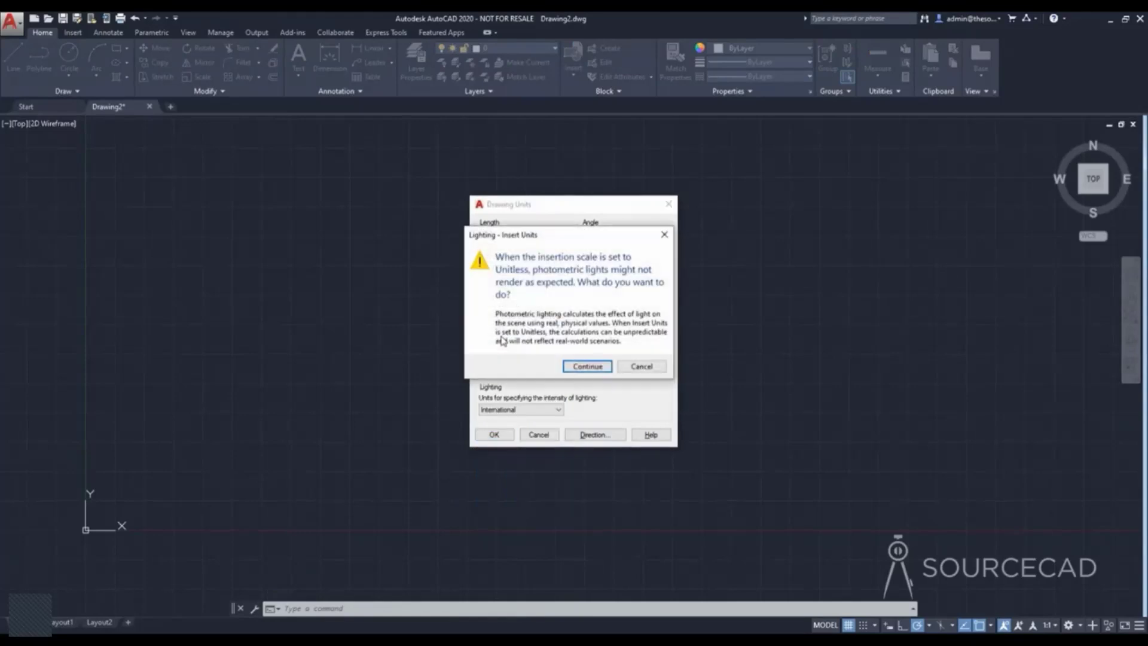
{"action": "left_click", "coordinate": [627, 367]}
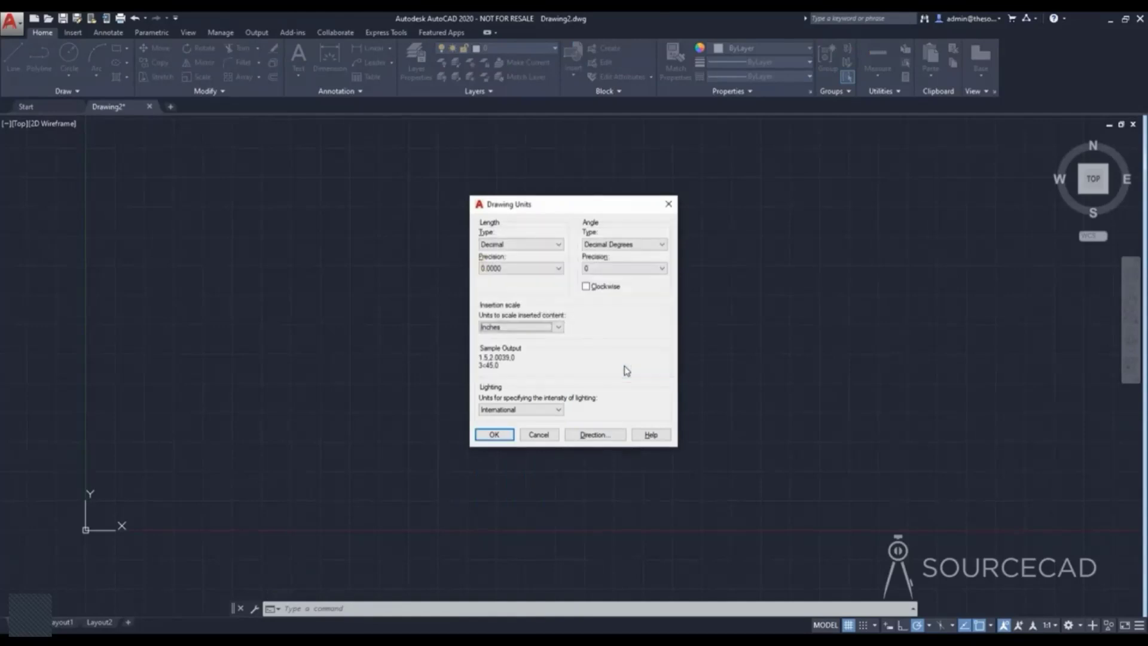
{"action": "left_click", "coordinate": [555, 327]}
{"action": "left_click", "coordinate": [501, 347]}
Try the Architectural length type, set the length type back to Decimal, and apply the drawing units.
{"action": "left_click", "coordinate": [497, 246]}
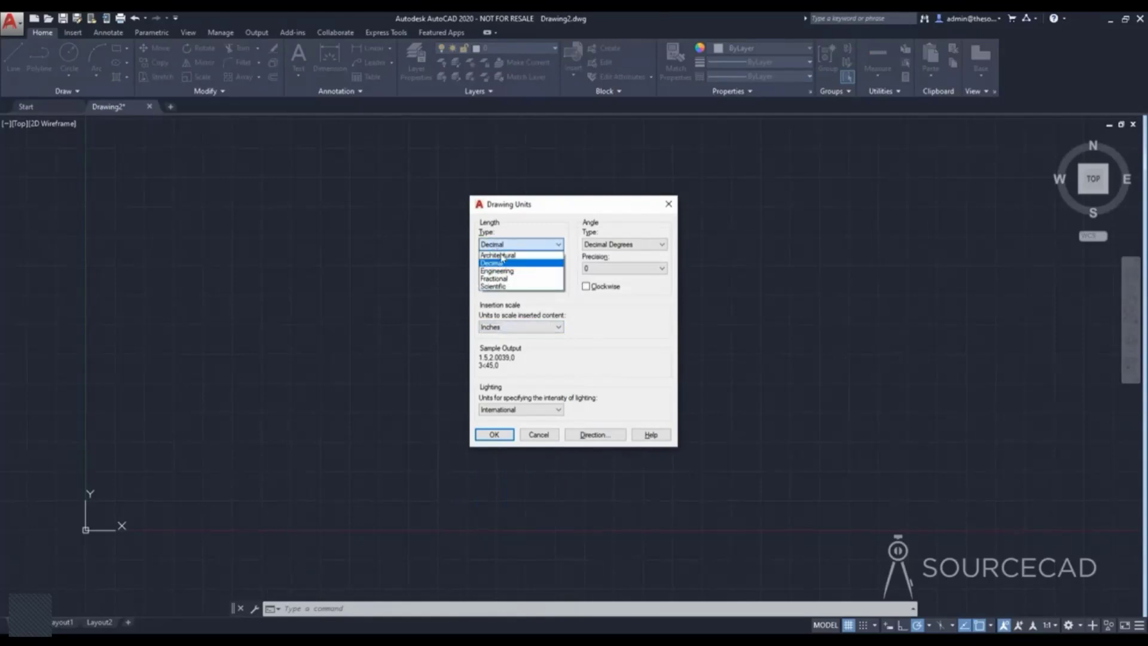
{"action": "left_click", "coordinate": [500, 263]}
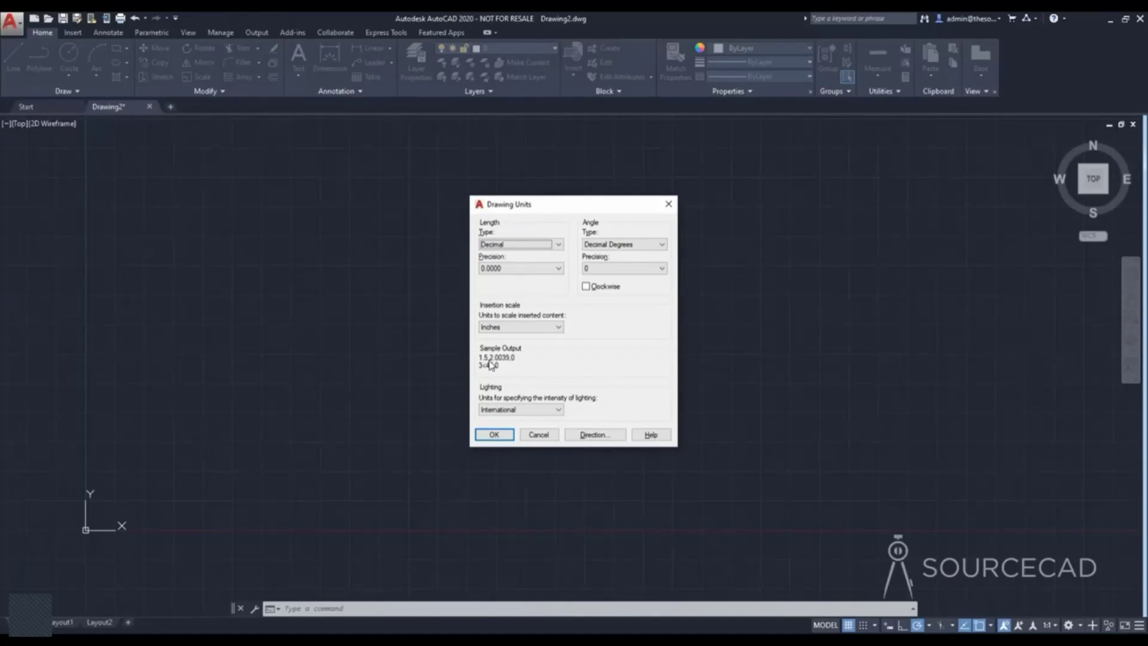
{"action": "left_click", "coordinate": [503, 245]}
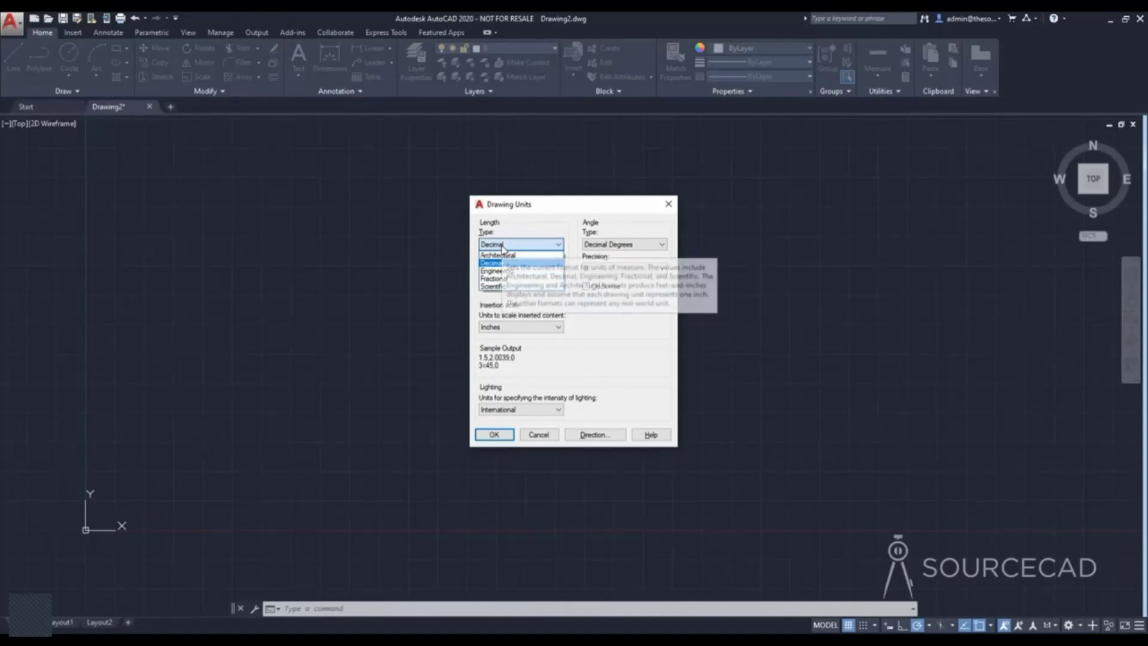
{"action": "left_click", "coordinate": [518, 255]}
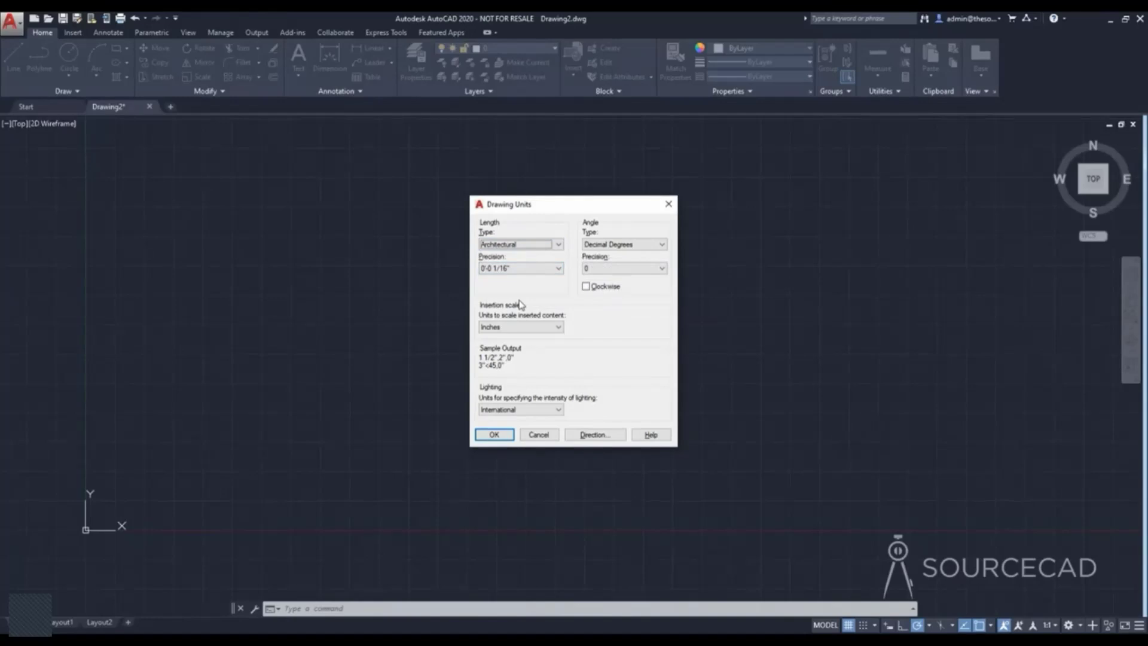
{"action": "left_click", "coordinate": [544, 250]}
{"action": "left_click", "coordinate": [530, 261]}
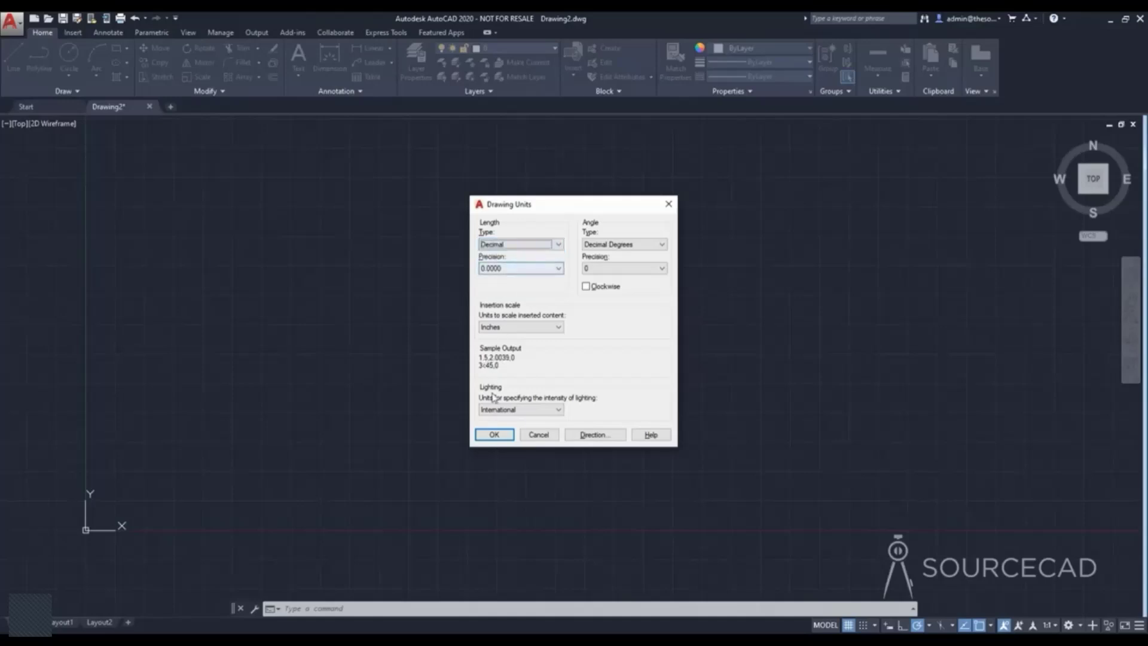
{"action": "left_click", "coordinate": [495, 436]}
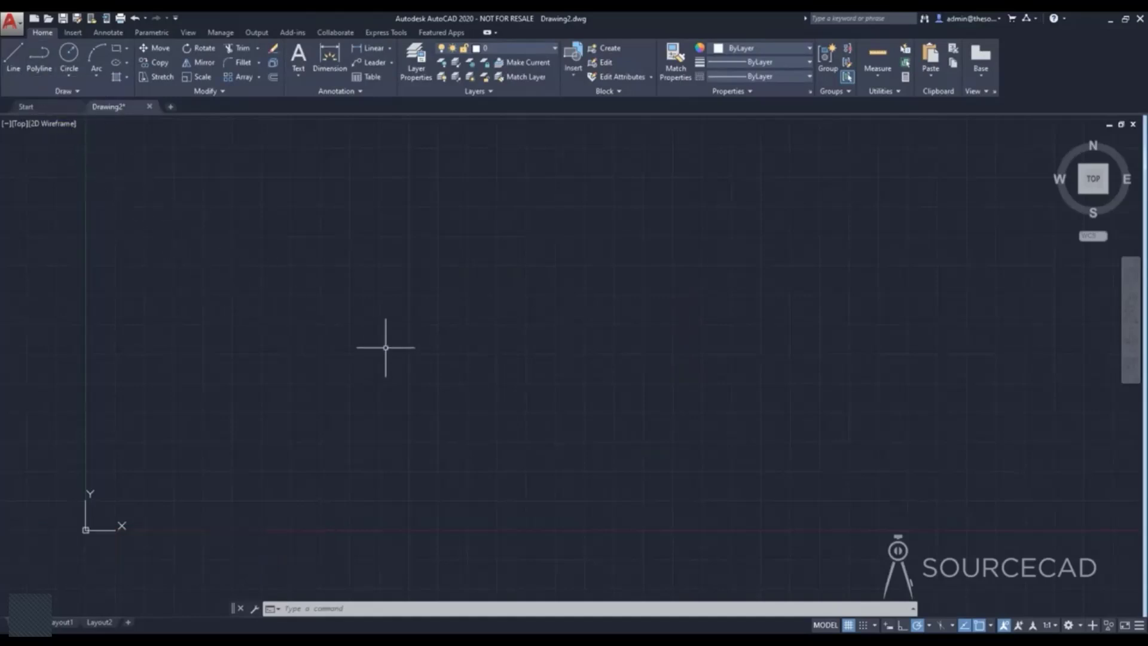
Start the Line command in the empty drawing area and draw a horizontal segment 100 units long to the right.
{"action": "type", "text": "L"}
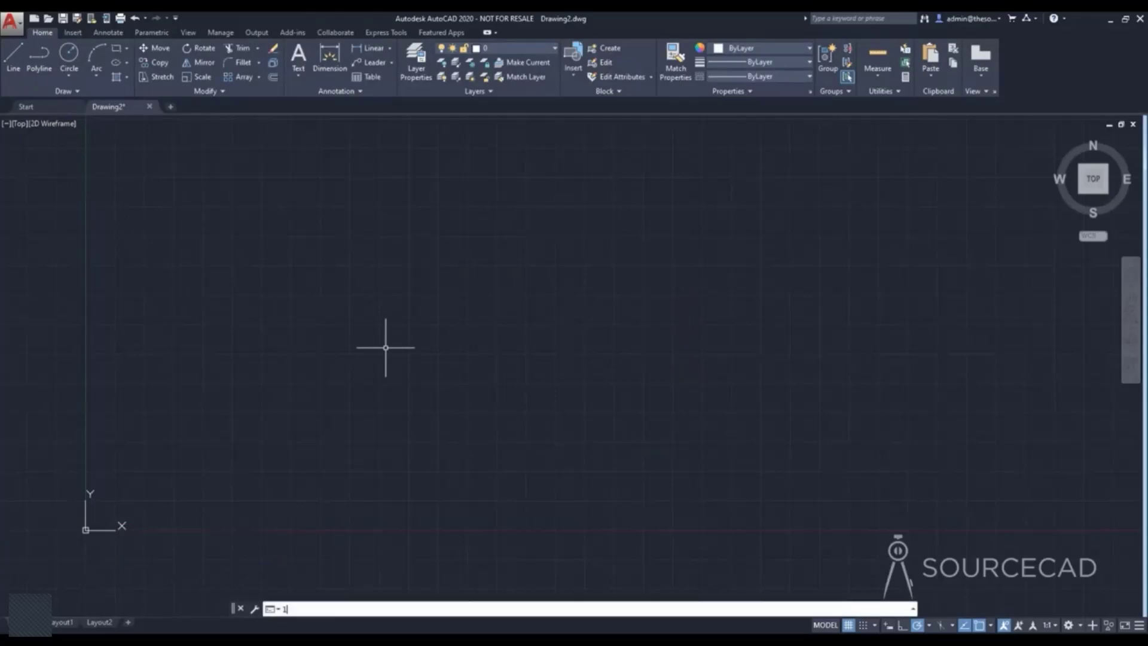
{"action": "key", "text": "Return"}
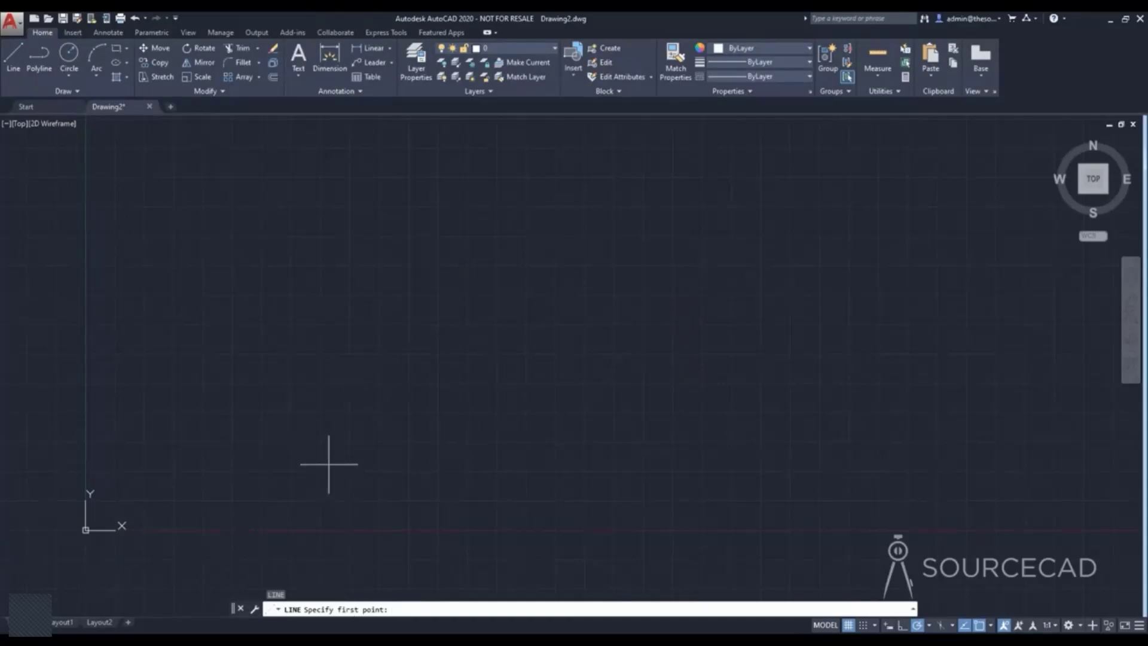
{"action": "left_click", "coordinate": [302, 402]}
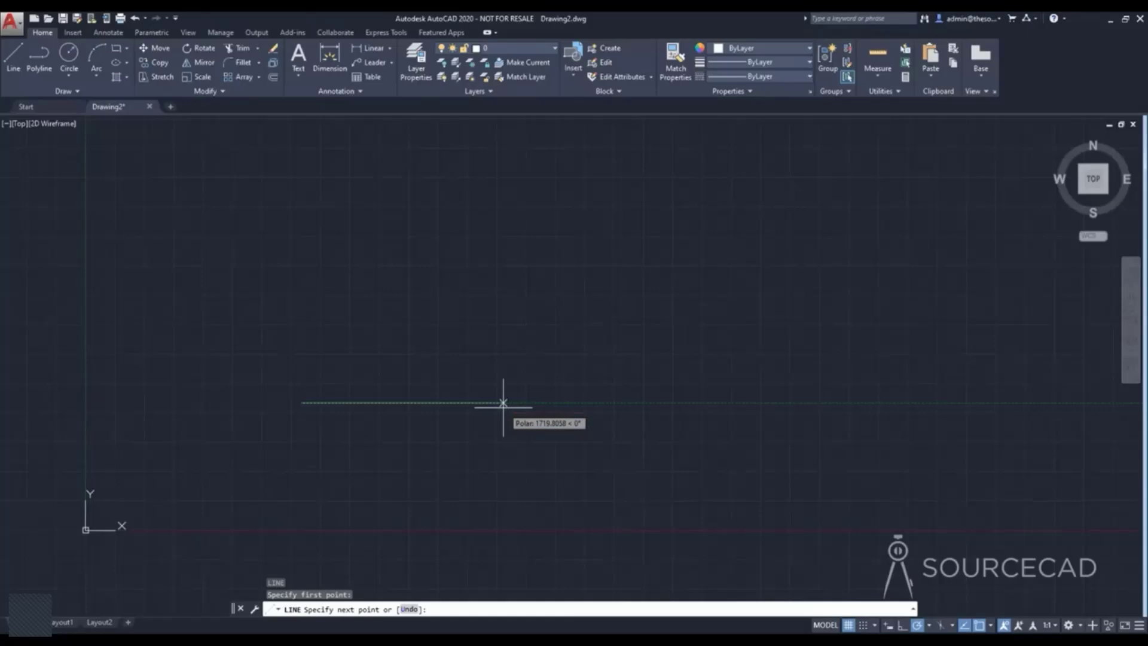
{"action": "type", "text": "100"}
{"action": "key", "text": "Return"}
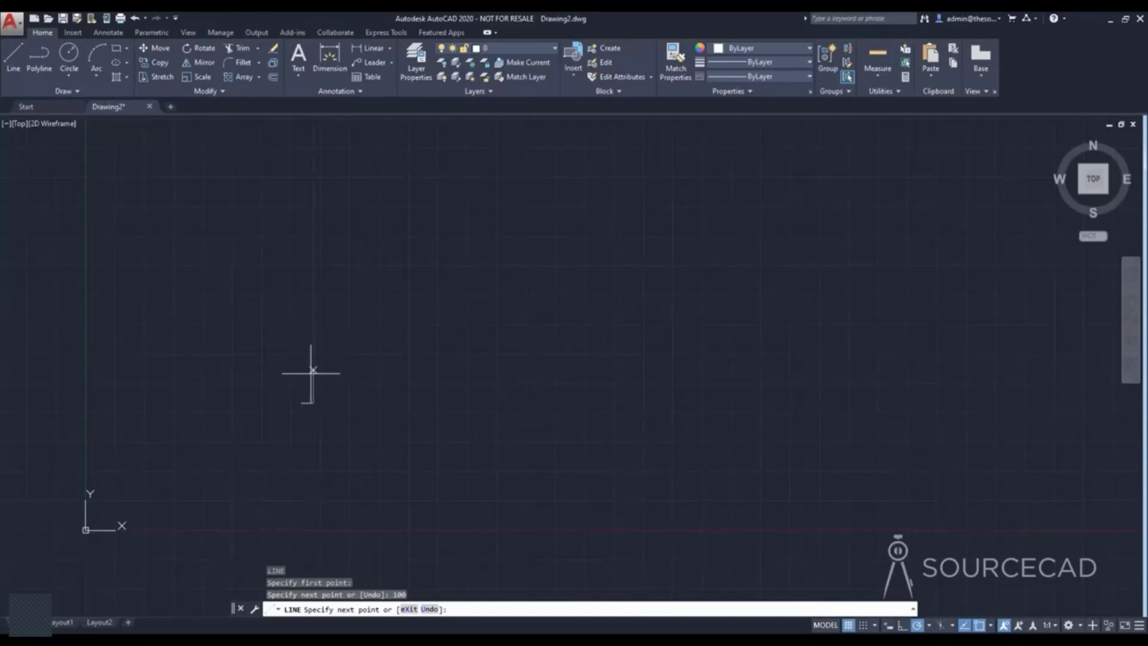
Continue the line with a vertical segment 50 units upward and a horizontal segment 120 units to the left.
{"action": "scroll", "coordinate": [320, 400], "scroll_direction": "up", "scroll_amount": 10}
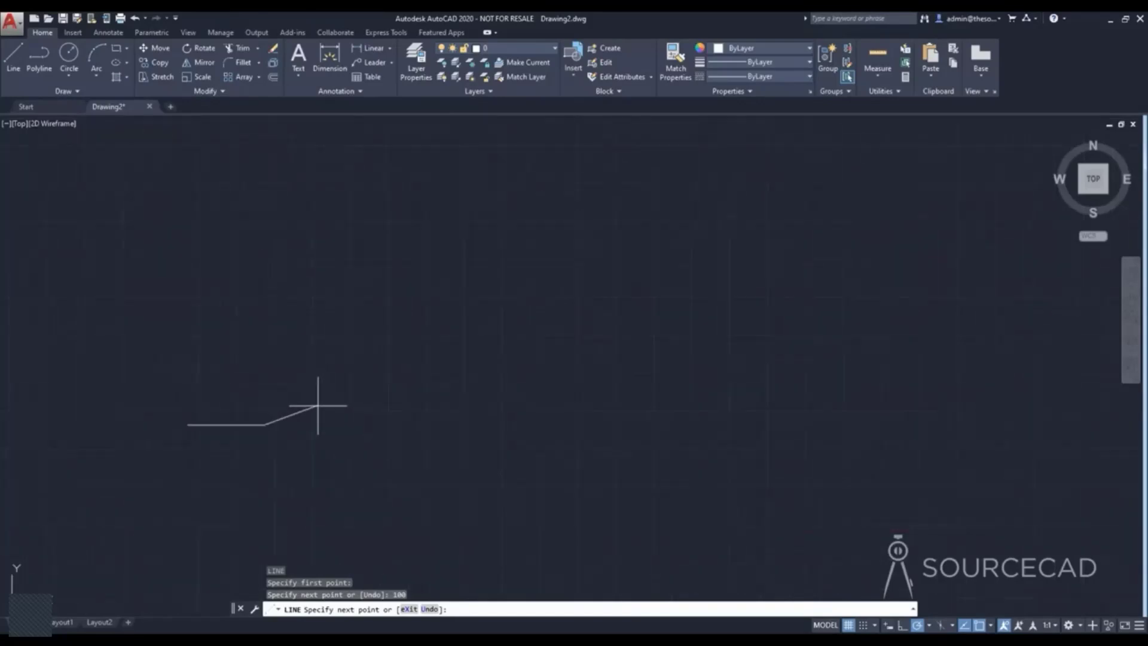
{"action": "mouse_move", "coordinate": [292, 418]}
{"action": "middle_mouse_down"}
{"action": "mouse_move", "coordinate": [559, 376]}
{"action": "mouse_move", "coordinate": [646, 385]}
{"action": "mouse_move", "coordinate": [704, 437]}
{"action": "middle_mouse_up"}
{"action": "scroll", "coordinate": [631, 393], "scroll_direction": "up", "scroll_amount": 4}
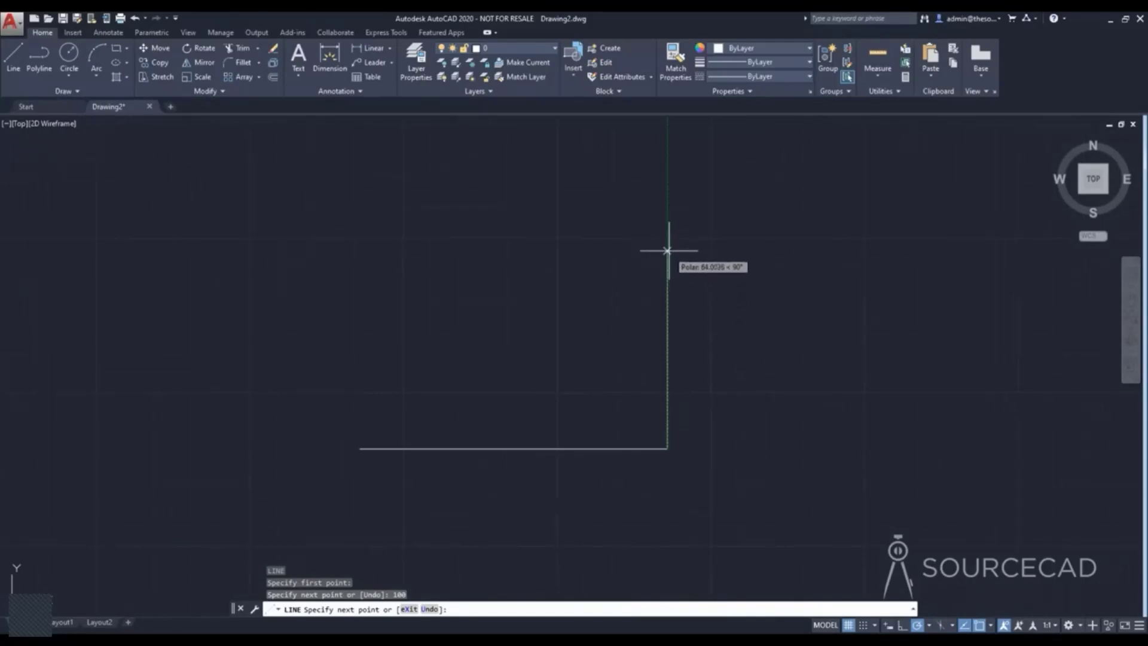
{"action": "scroll", "coordinate": [668, 224], "scroll_direction": "down", "scroll_amount": 4}
{"action": "middle_click_drag", "start_coordinate": [668, 224], "coordinate": [666, 321]}
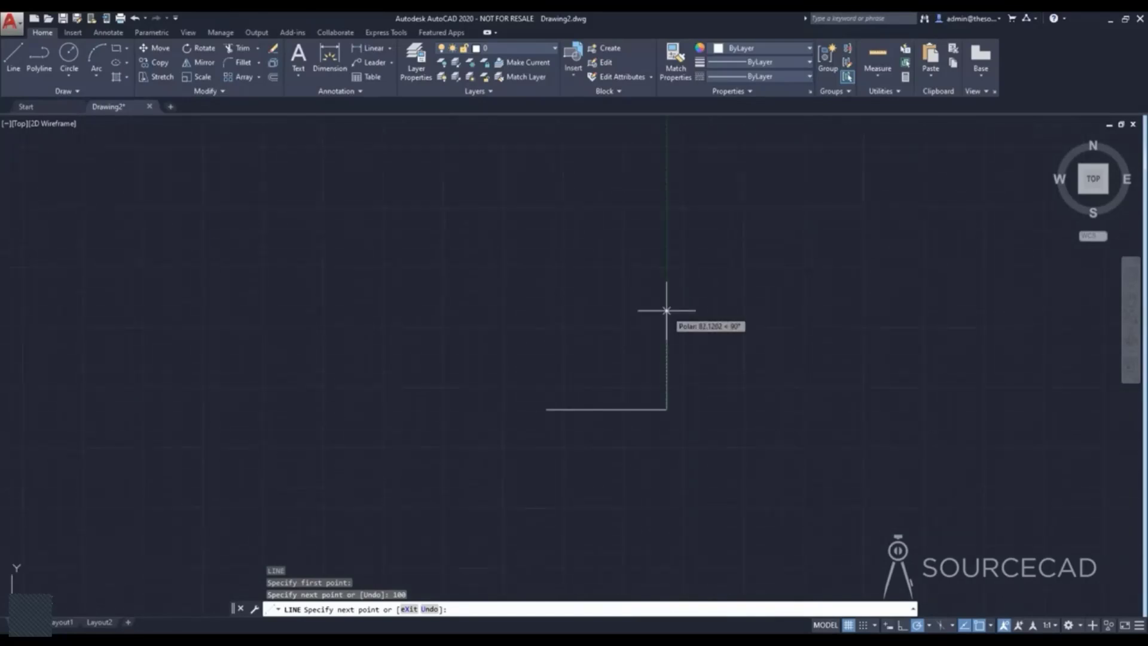
{"action": "type", "text": "50"}
{"action": "key", "text": "Return"}
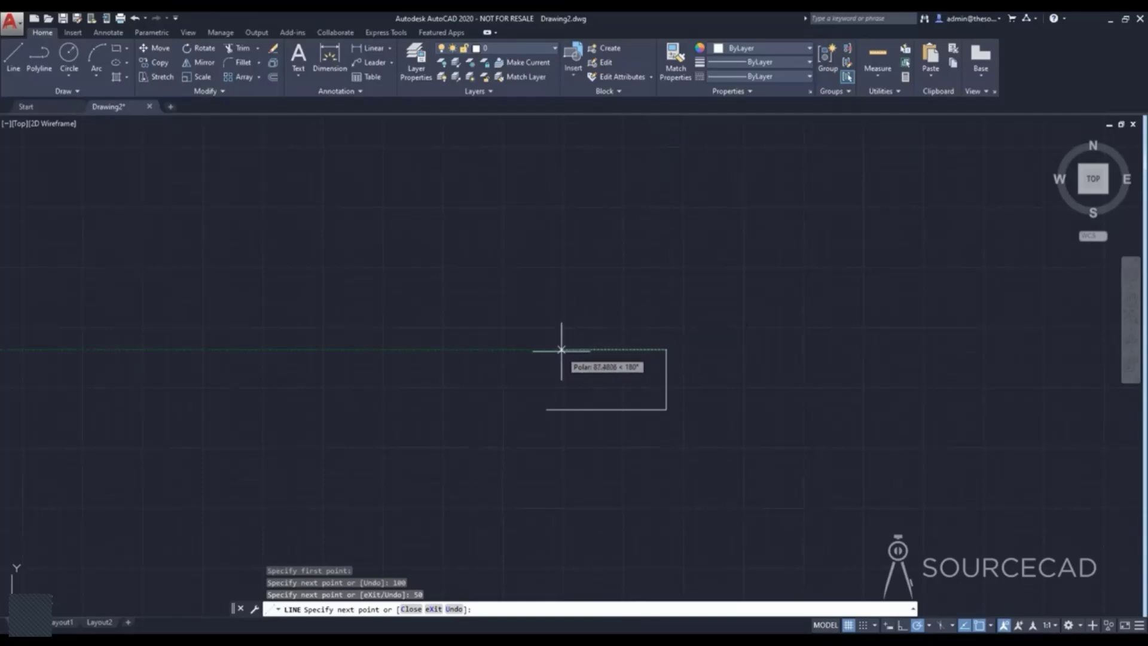
{"action": "type", "text": "120"}
{"action": "key", "text": "Return"}
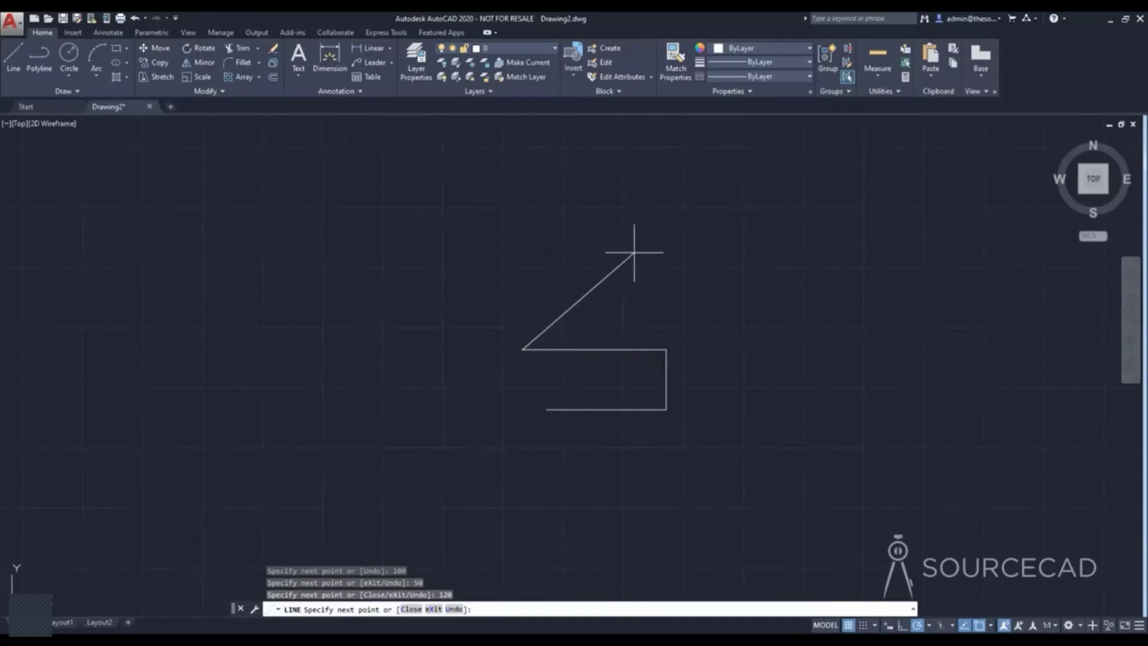
Add a 60-unit segment running diagonally up to the right, followed by a horizontal segment 100 units to the right.
{"action": "type", "text": "60"}
{"action": "key", "text": "Return"}
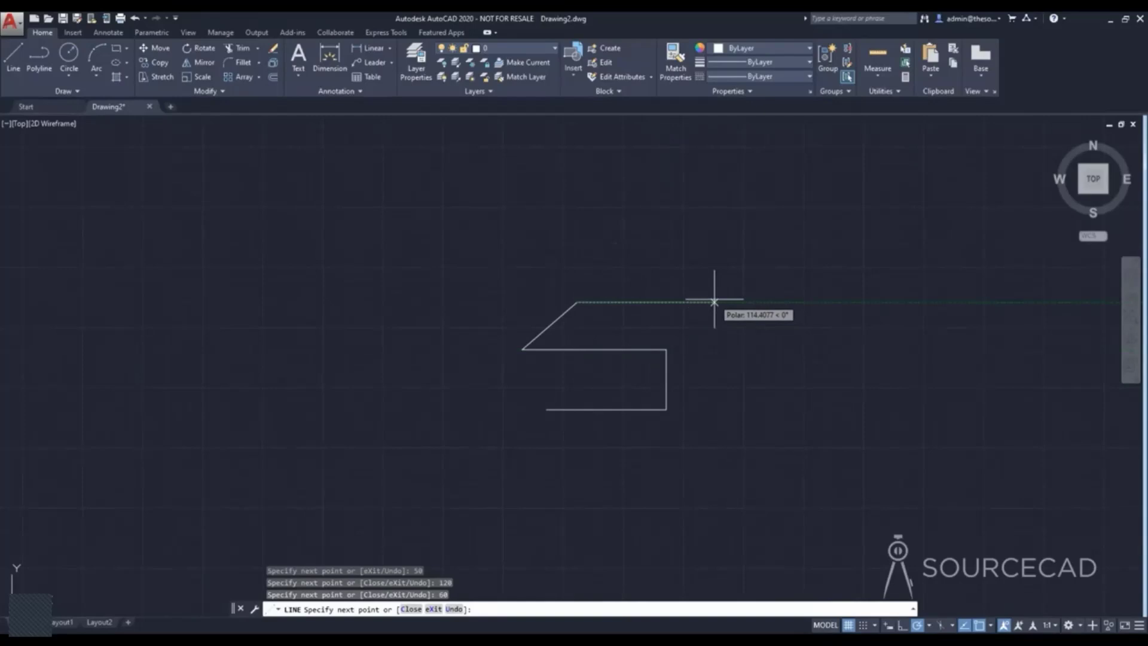
{"action": "type", "text": "100"}
{"action": "key", "text": "Return"}
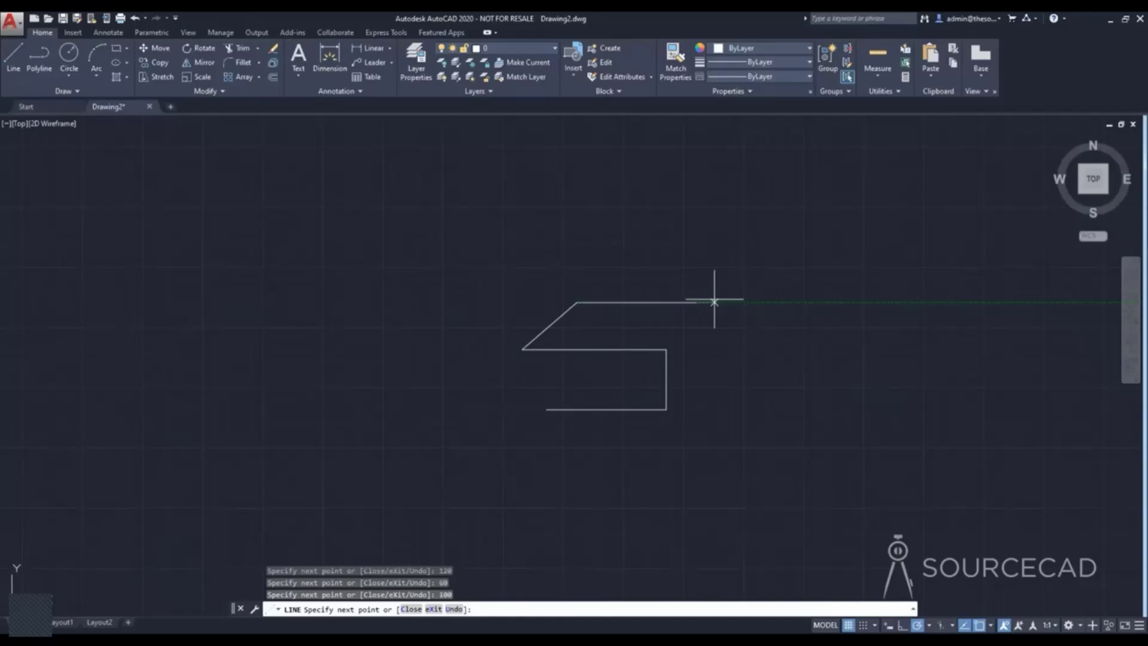
Draw the last segment 50 units long at a 30° angle using the angle override <30, and end the line.
{"action": "scroll", "coordinate": [727, 271], "scroll_direction": "up", "scroll_amount": 4}
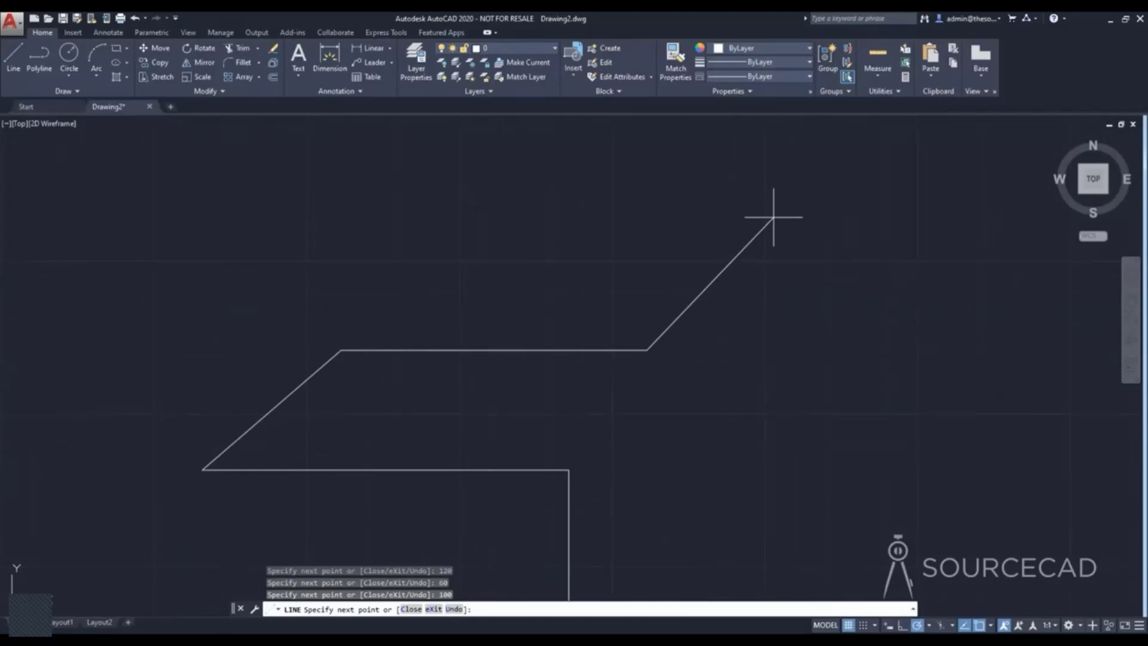
{"action": "type", "text": "<"}
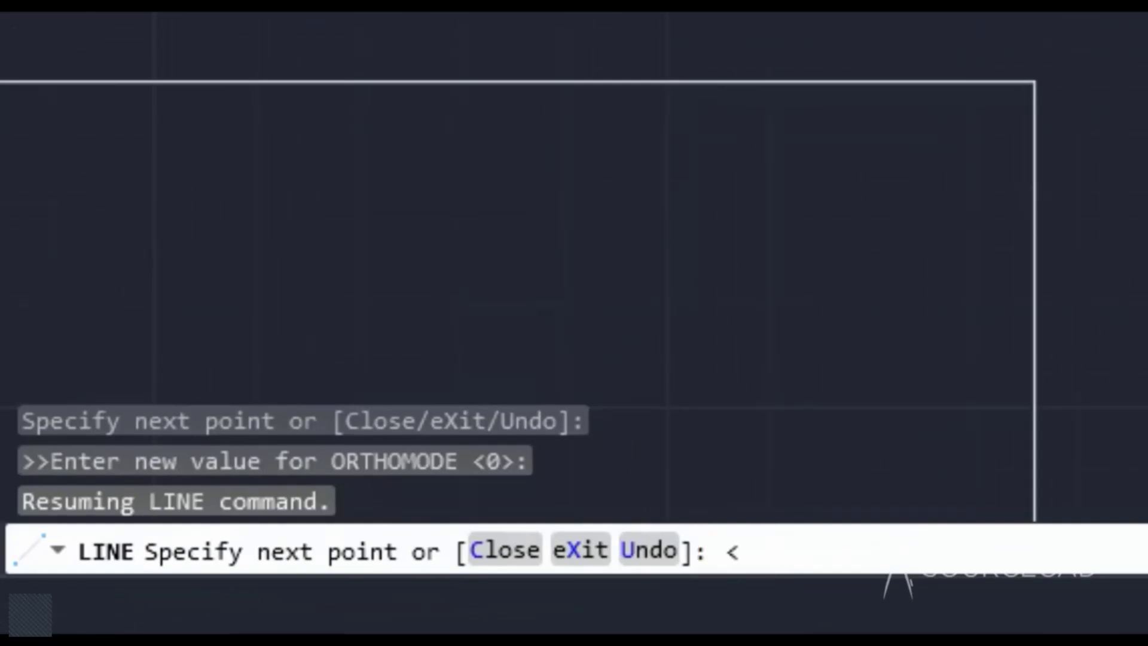
{"action": "type", "text": "30"}
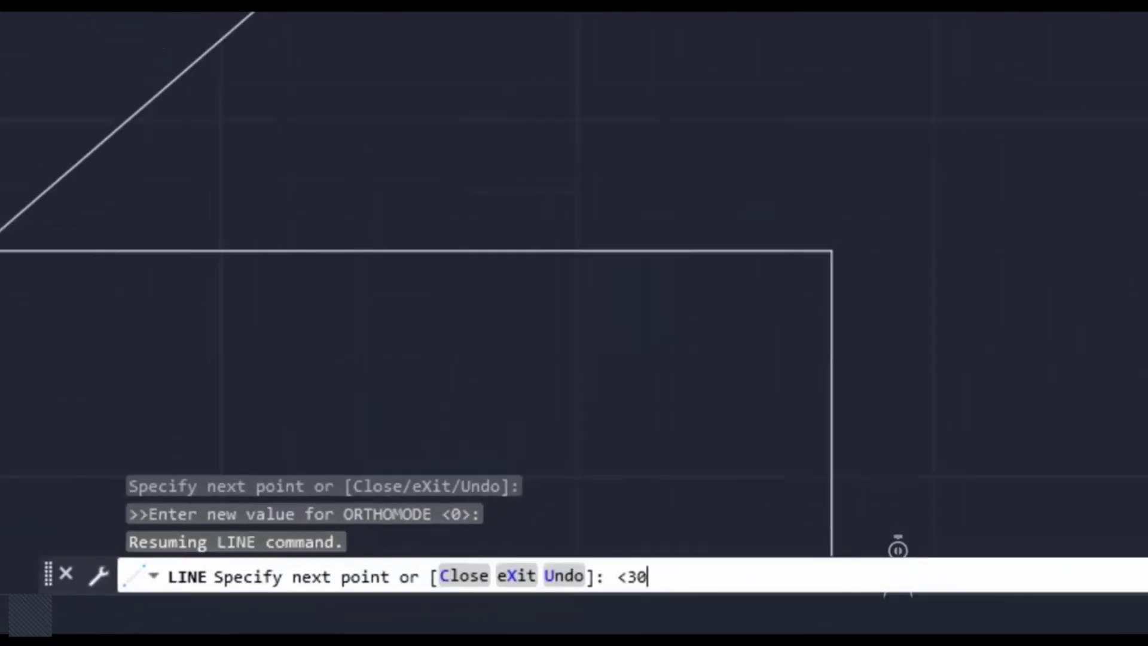
{"action": "key", "text": "Return"}
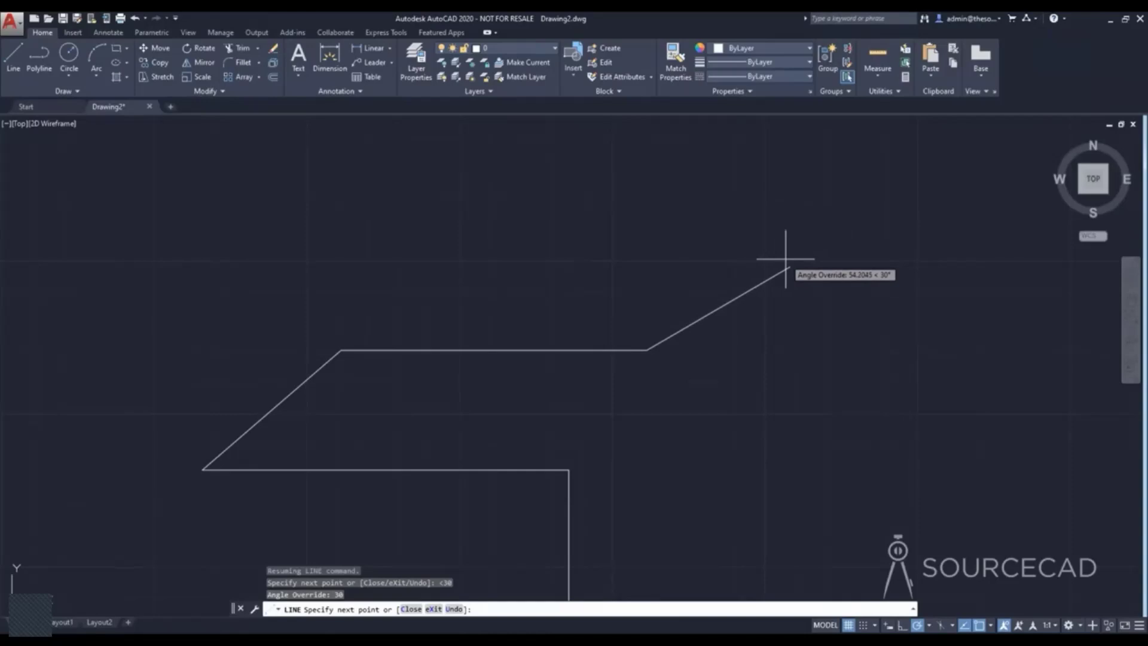
{"action": "key", "text": "Return"}
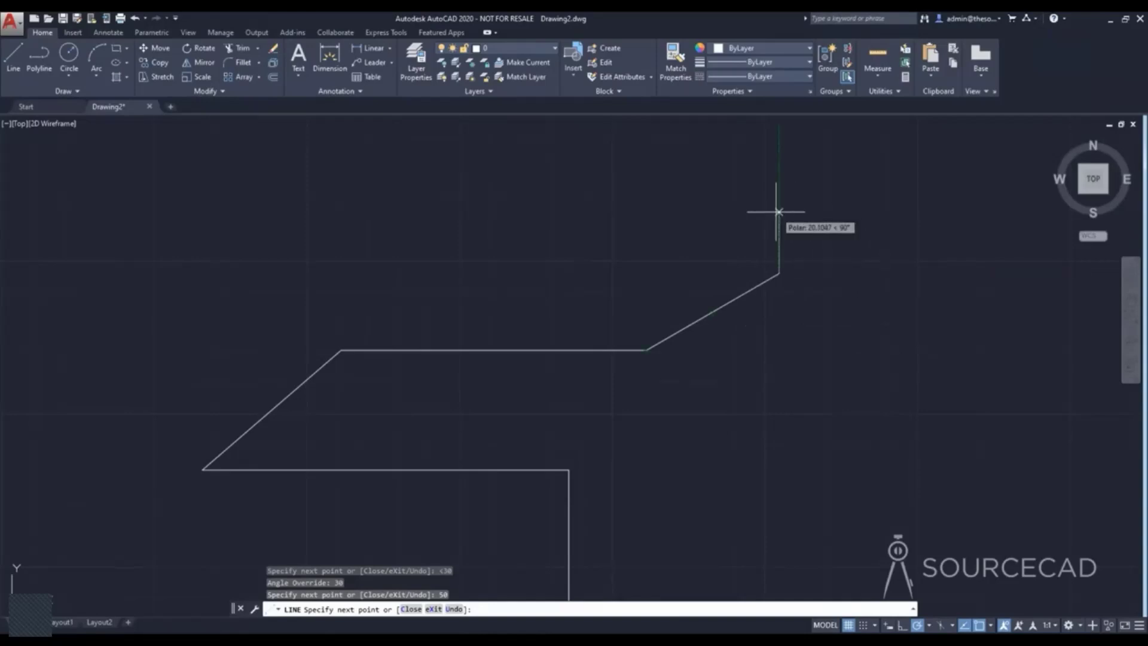
{"action": "key", "text": "Return"}
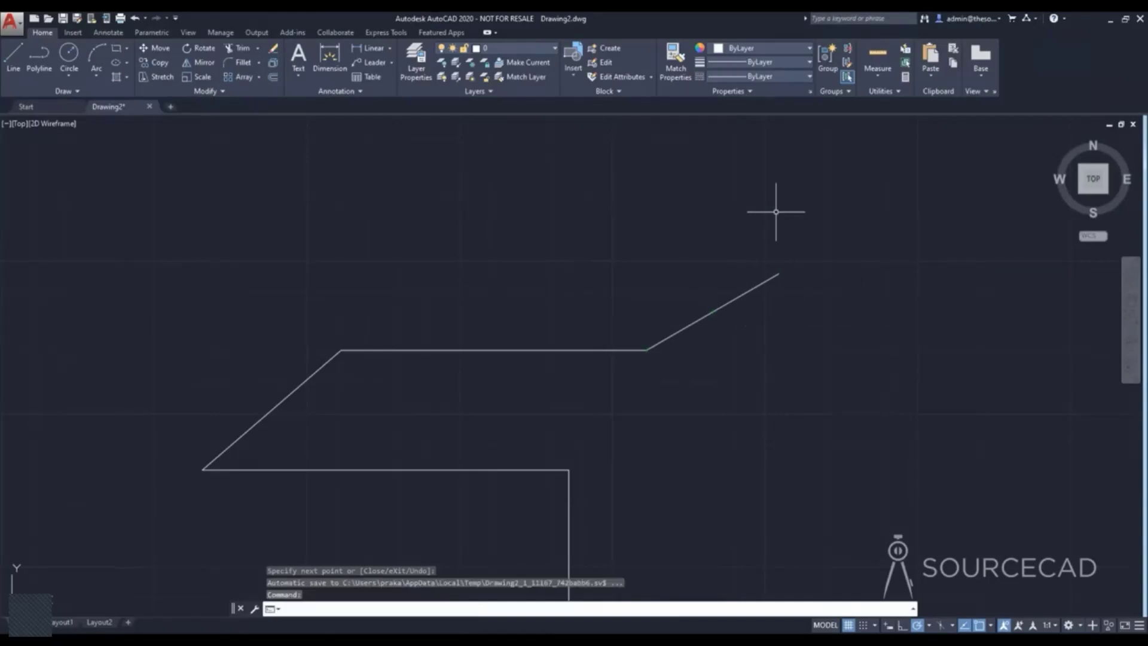
Start a new line and set the polar tracking angles to 30, 60, 90, 120.
{"action": "scroll", "coordinate": [776, 211], "scroll_direction": "down", "scroll_amount": 4}
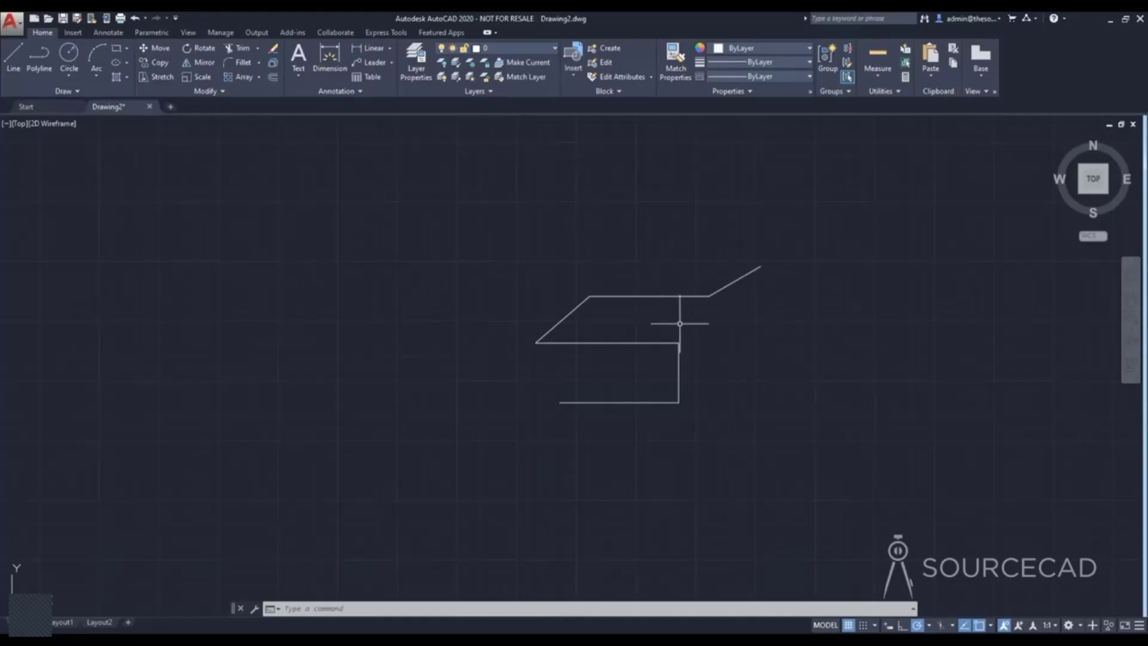
{"action": "scroll", "coordinate": [751, 341], "scroll_direction": "up", "scroll_amount": 2}
{"action": "mouse_move", "coordinate": [751, 335]}
{"action": "middle_mouse_down"}
{"action": "mouse_move", "coordinate": [723, 351]}
{"action": "mouse_move", "coordinate": [468, 388]}
{"action": "middle_mouse_up"}
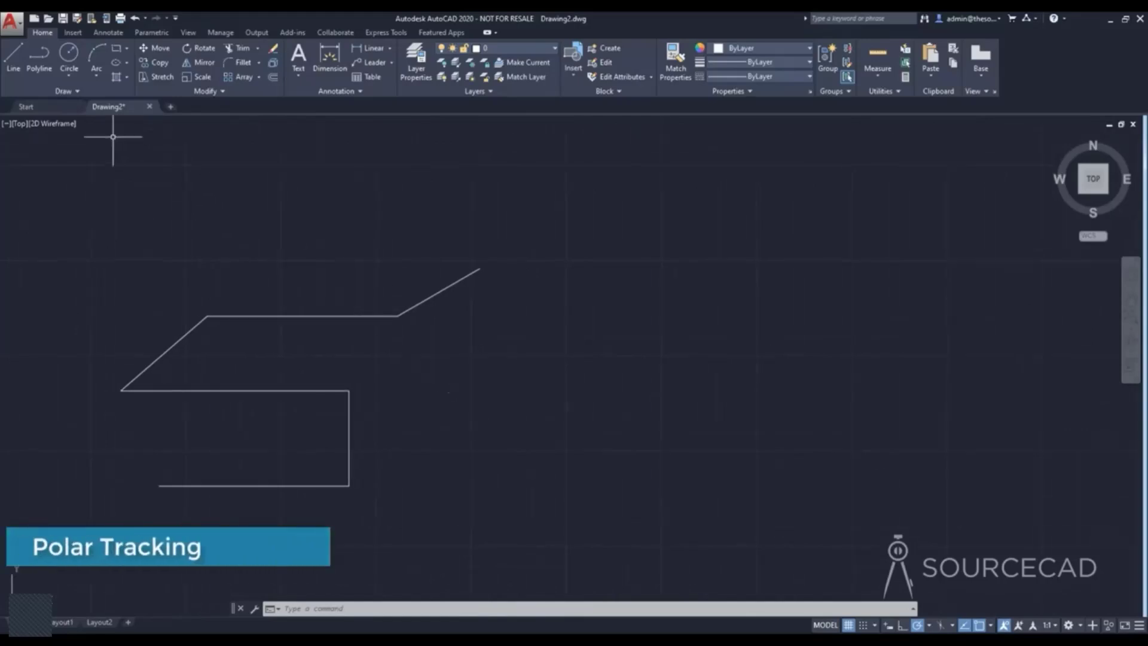
{"action": "left_click", "coordinate": [13, 67]}
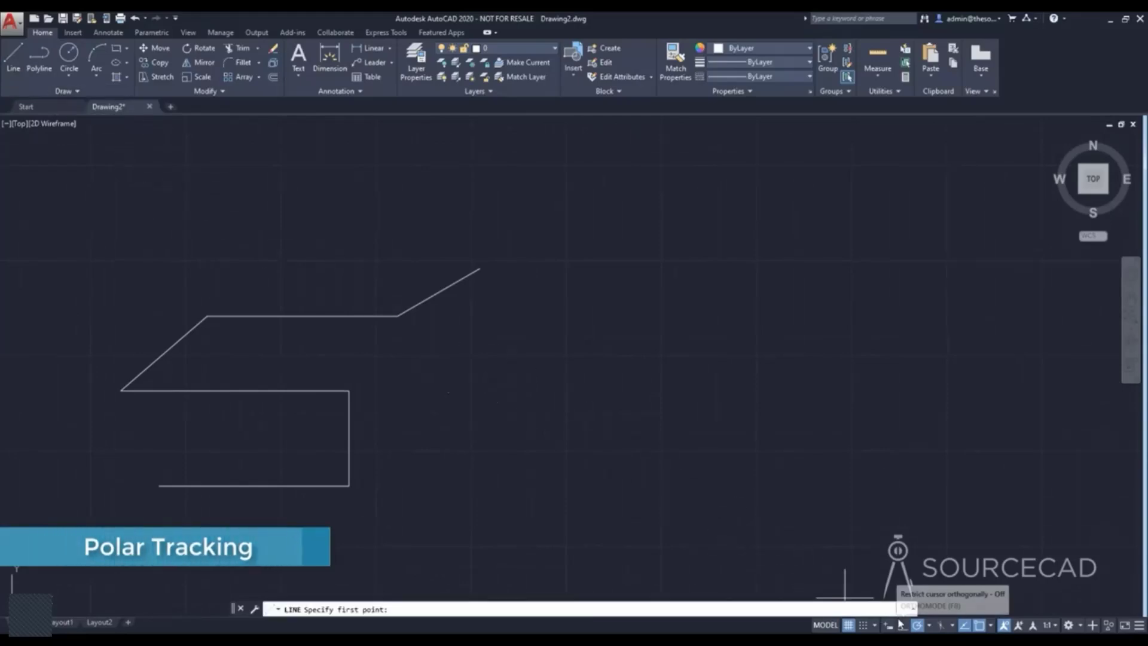
{"action": "left_click", "coordinate": [930, 626]}
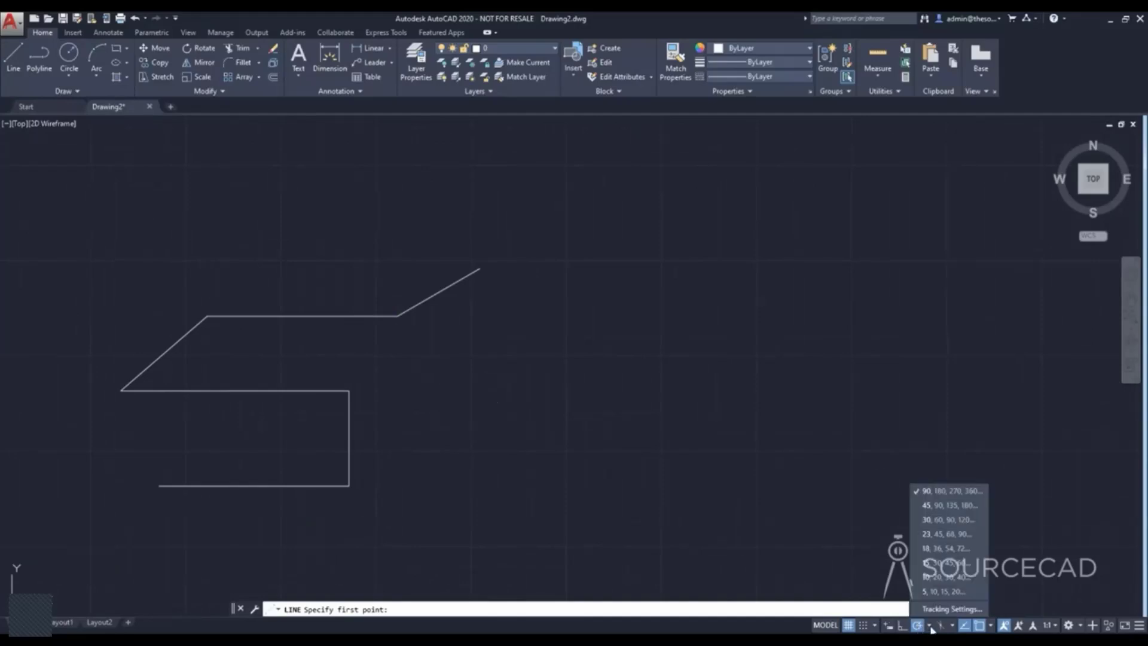
{"action": "left_click", "coordinate": [949, 520]}
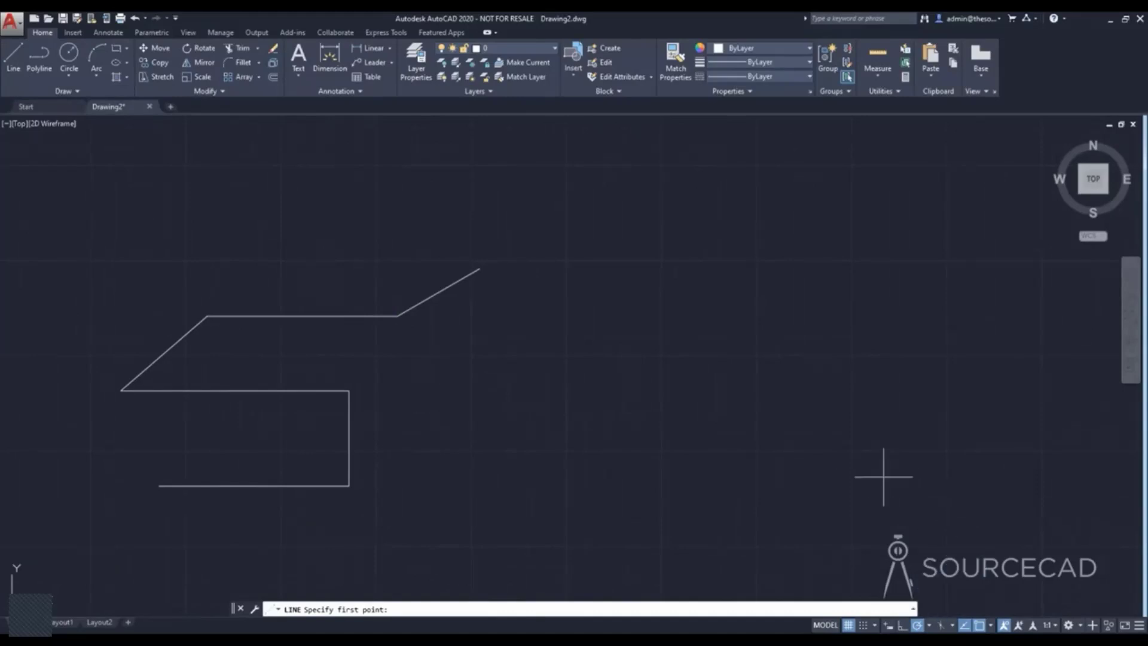
Draw a horizontal segment about 81 units long beside the first shape, add a 60-unit segment at 60°, and end the line.
{"action": "left_click", "coordinate": [593, 480]}
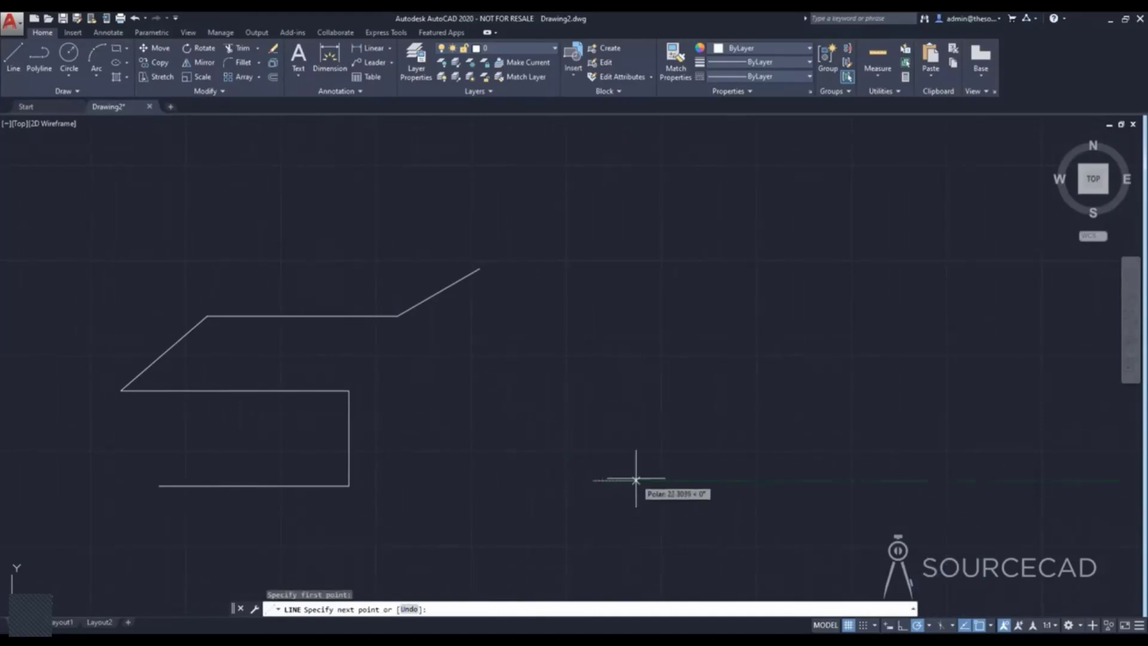
{"action": "left_click", "coordinate": [749, 480]}
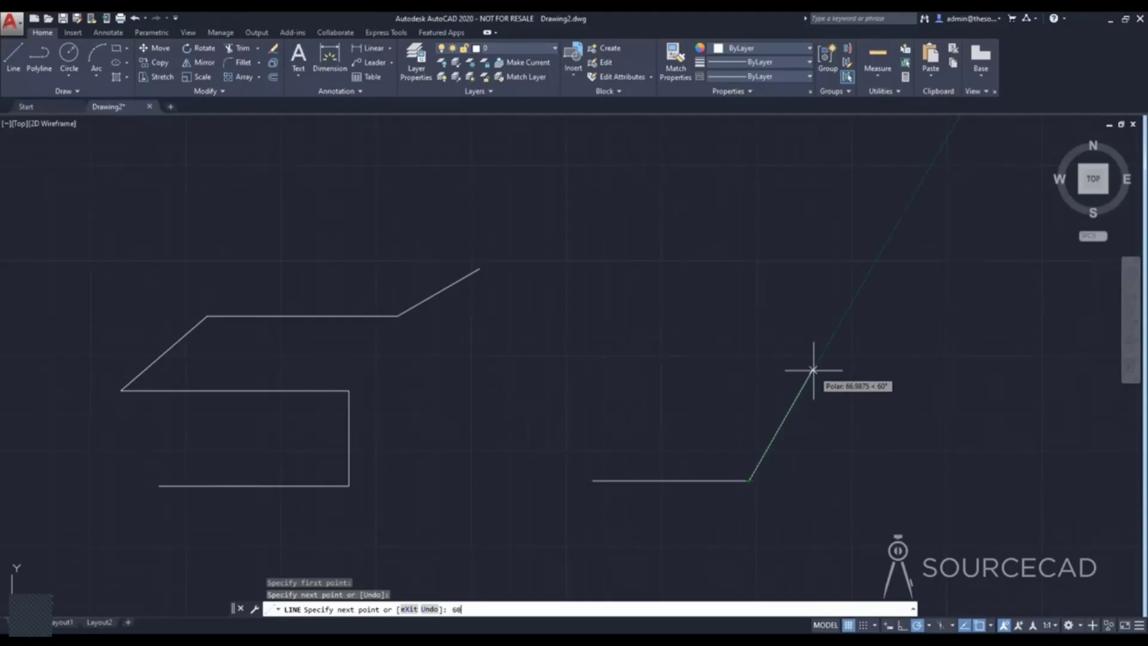
{"action": "key", "text": "Return"}
{"action": "key", "text": "Return"}
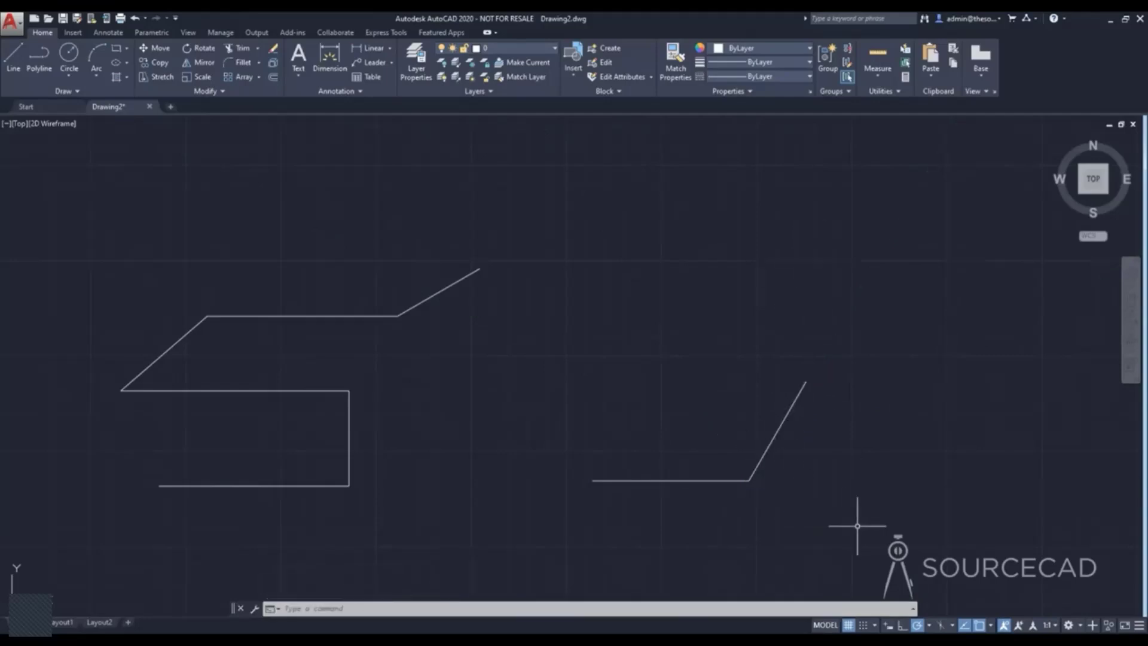
Set the polar tracking angles back to 90, 180, 270, 360, and switch polar tracking off and on again.
{"action": "left_click", "coordinate": [930, 626]}
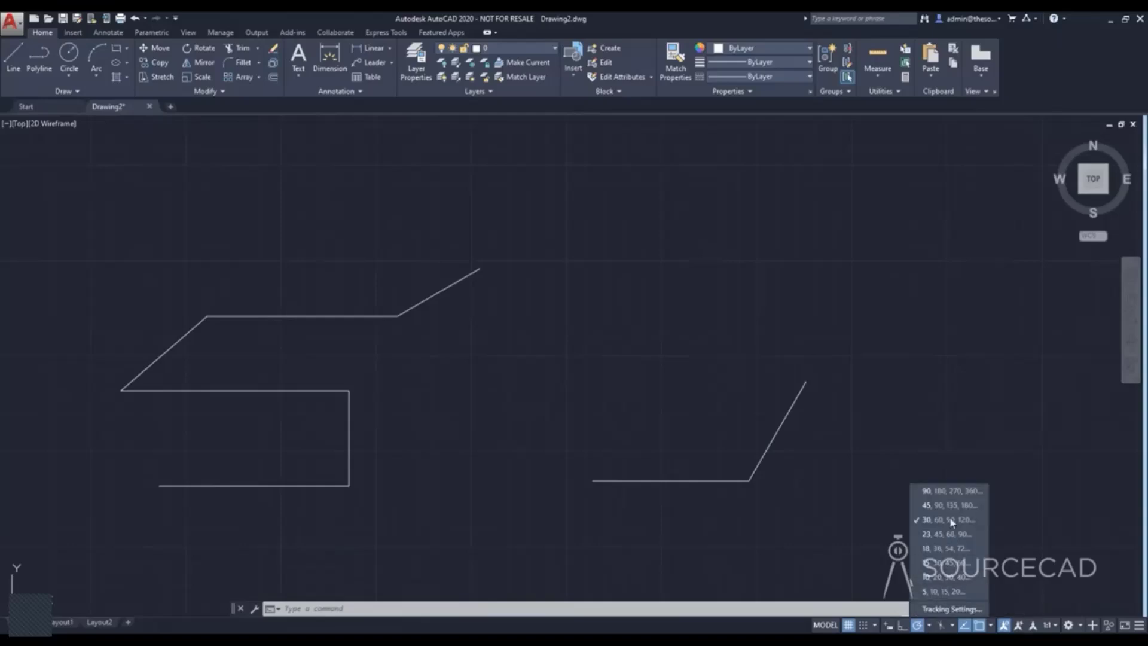
{"action": "left_click", "coordinate": [946, 495]}
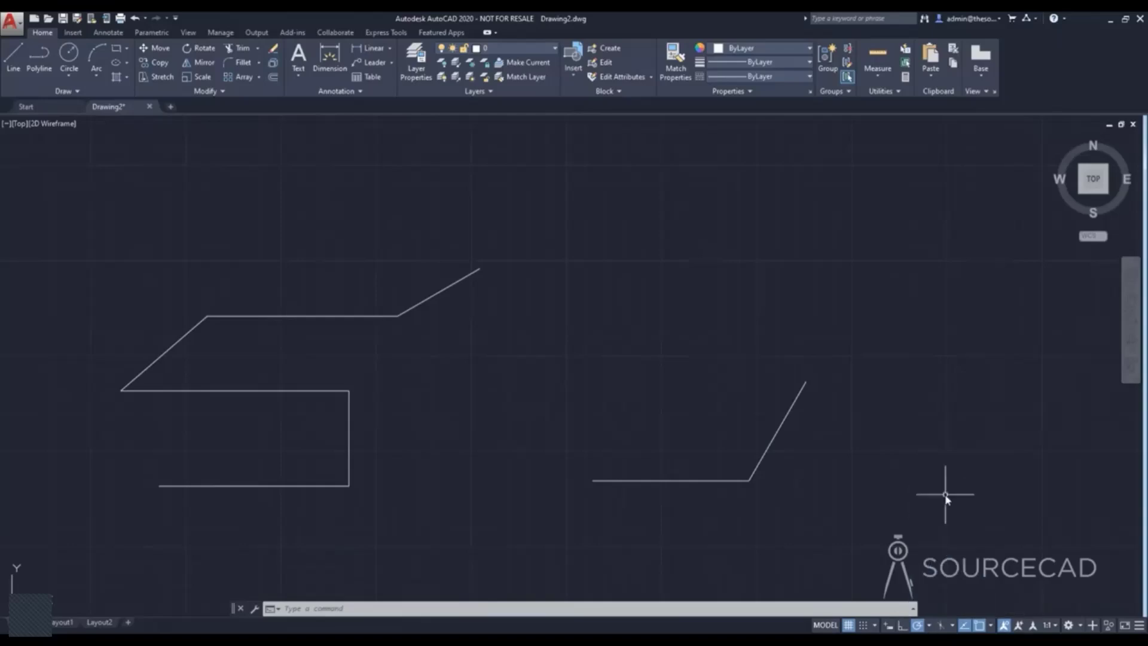
{"action": "left_click", "coordinate": [930, 626]}
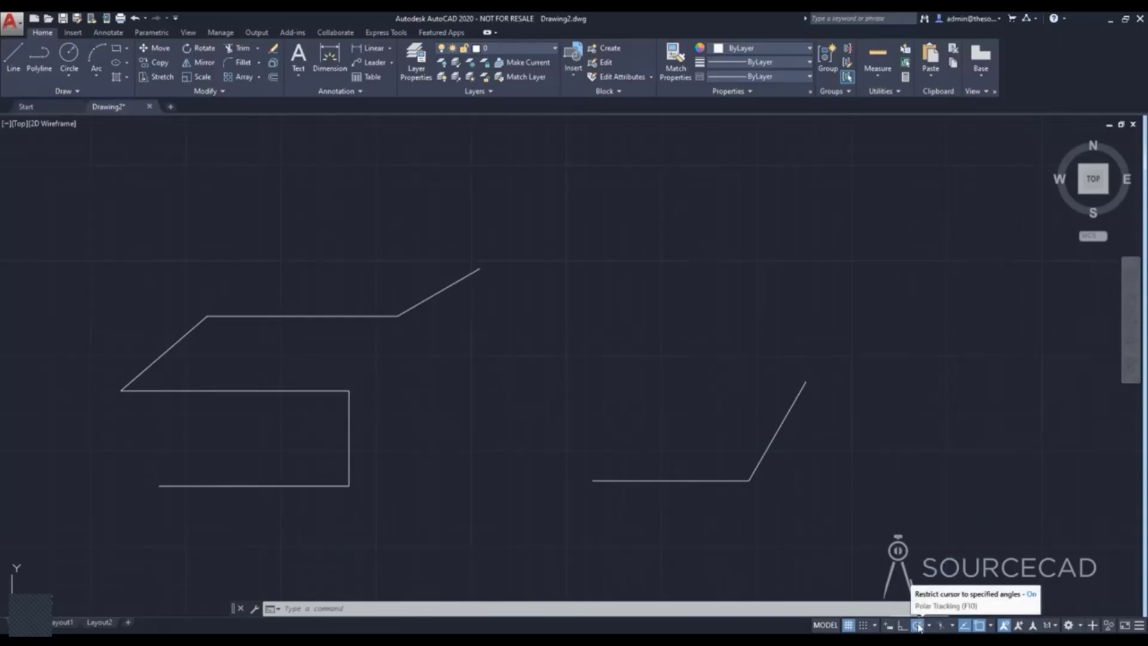
{"action": "left_click", "coordinate": [919, 626]}
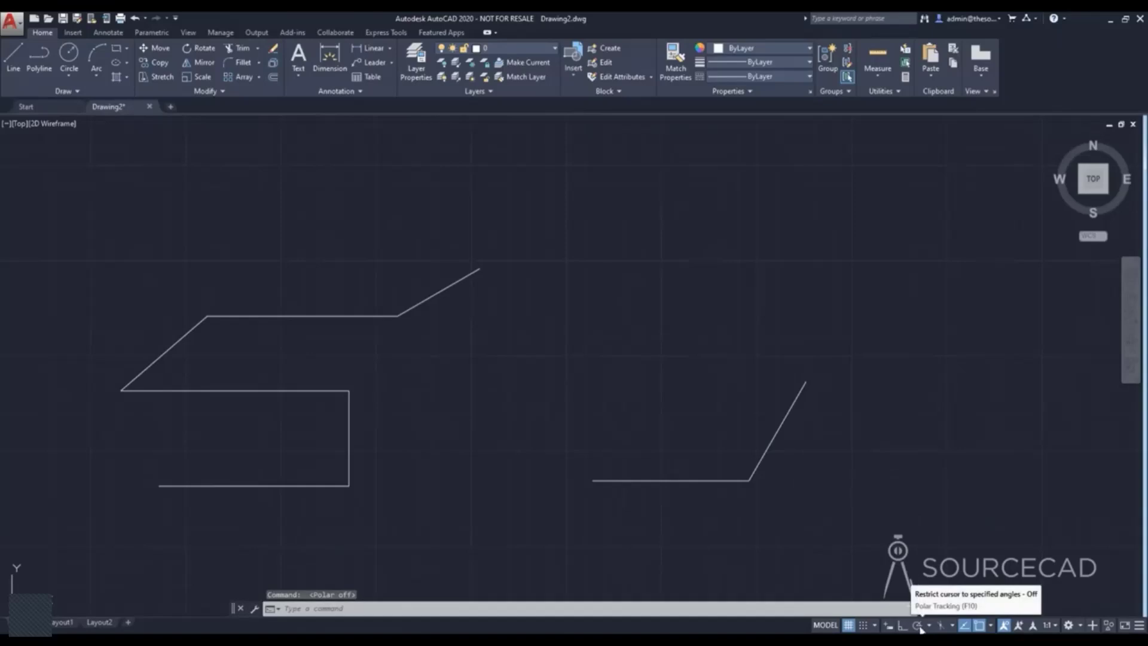
{"action": "left_click", "coordinate": [919, 627]}
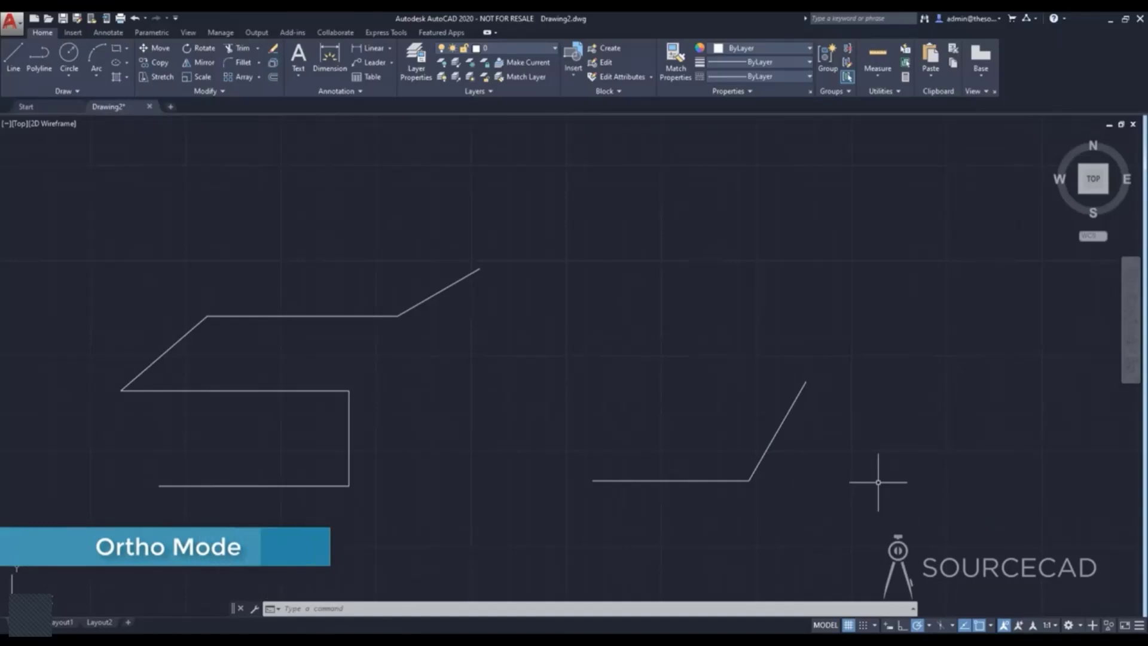
Turn on Ortho mode and draw six connected horizontal and vertical line segments in the empty area beside the two shapes, starting downward.
{"action": "left_click", "coordinate": [903, 625]}
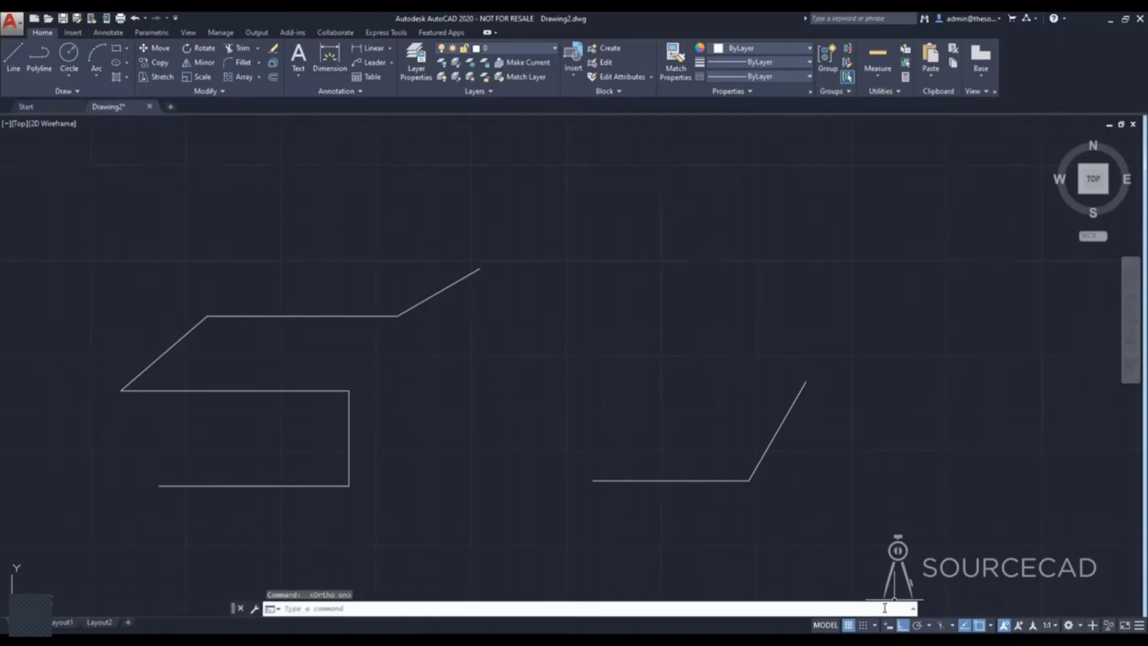
{"action": "left_click", "coordinate": [24, 68]}
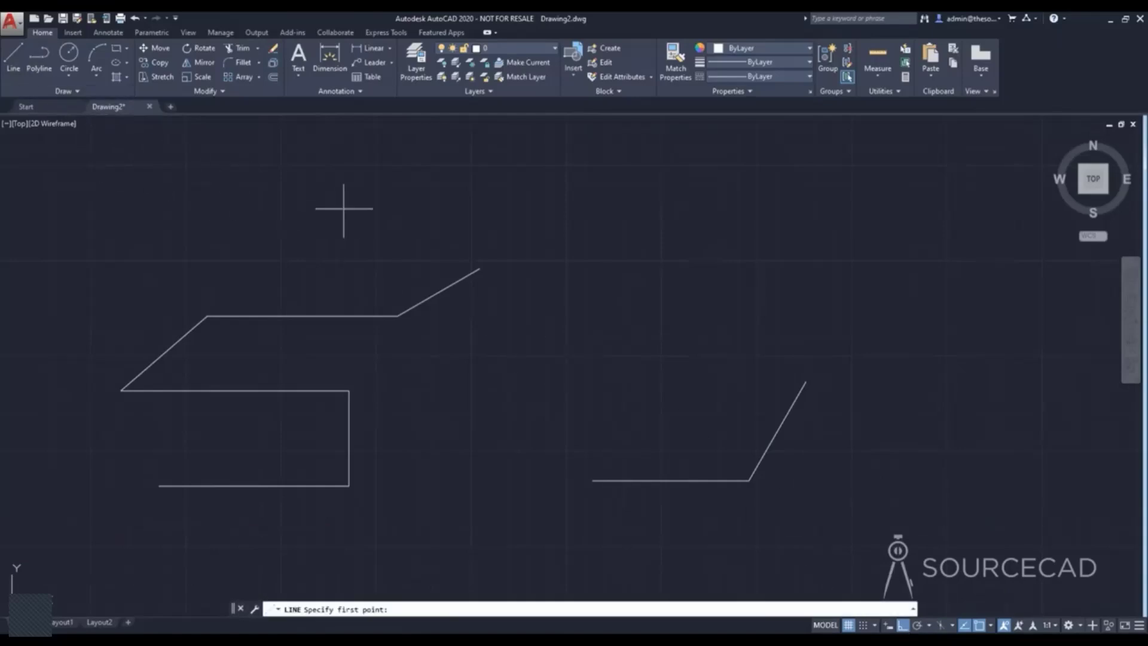
{"action": "scroll", "coordinate": [512, 226], "scroll_direction": "down", "scroll_amount": 2}
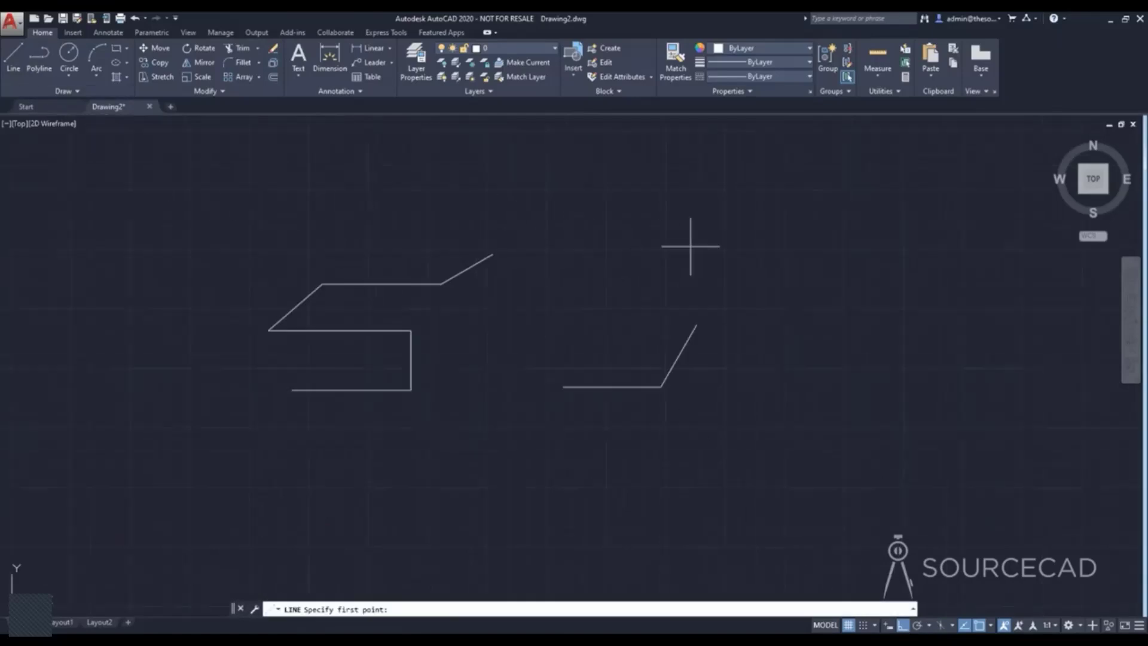
{"action": "middle_click_drag", "start_coordinate": [692, 247], "coordinate": [504, 297]}
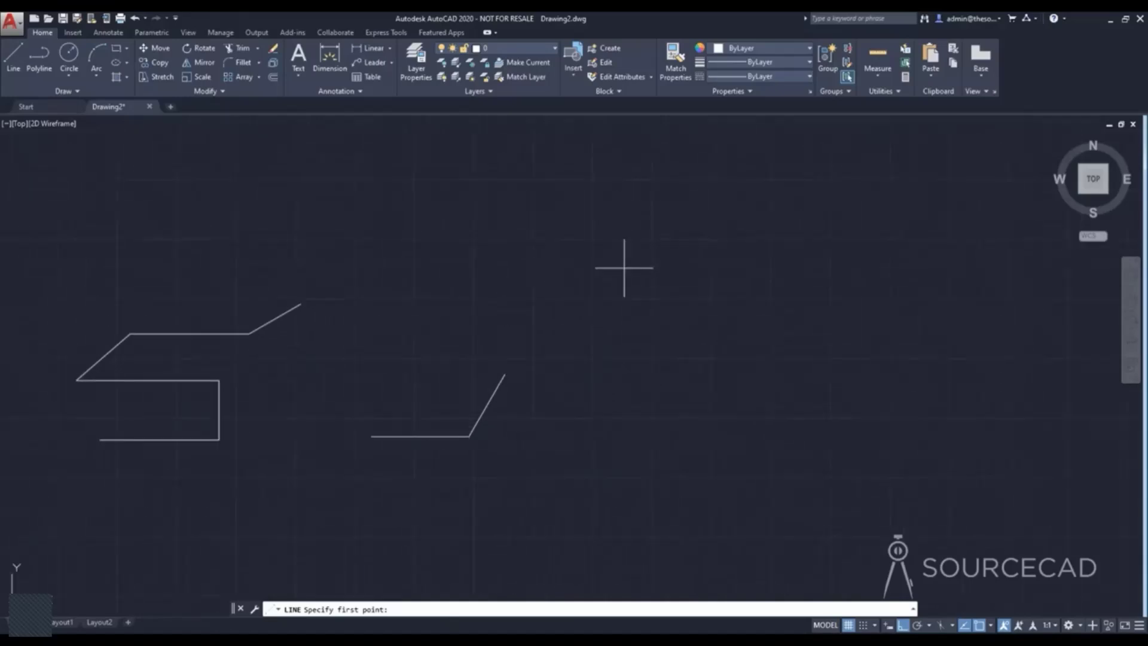
{"action": "left_click", "coordinate": [624, 269]}
{"action": "left_click", "coordinate": [624, 390]}
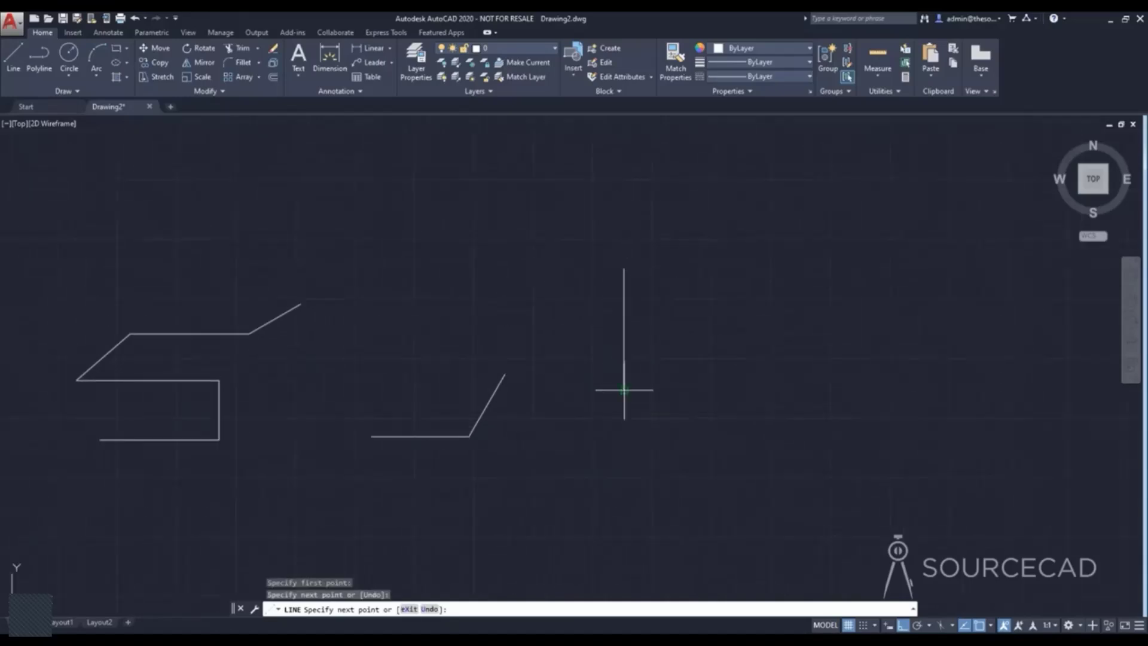
{"action": "left_click", "coordinate": [754, 390]}
{"action": "left_click", "coordinate": [753, 309]}
{"action": "left_click", "coordinate": [880, 309]}
{"action": "left_click", "coordinate": [880, 209]}
{"action": "left_click", "coordinate": [684, 209]}
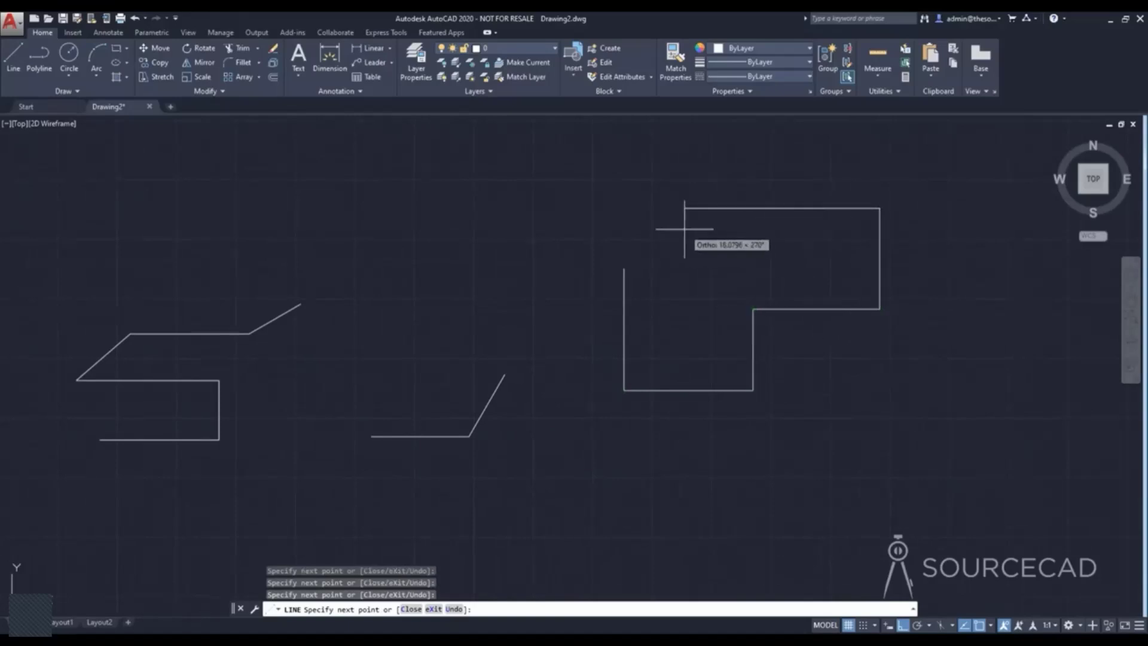
Add five more orthogonal segments crossing the chain, end the line, and turn polar tracking back on.
{"action": "left_click", "coordinate": [684, 358]}
{"action": "left_click", "coordinate": [852, 357]}
{"action": "left_click", "coordinate": [853, 516]}
{"action": "left_click", "coordinate": [707, 440]}
{"action": "left_click", "coordinate": [707, 441]}
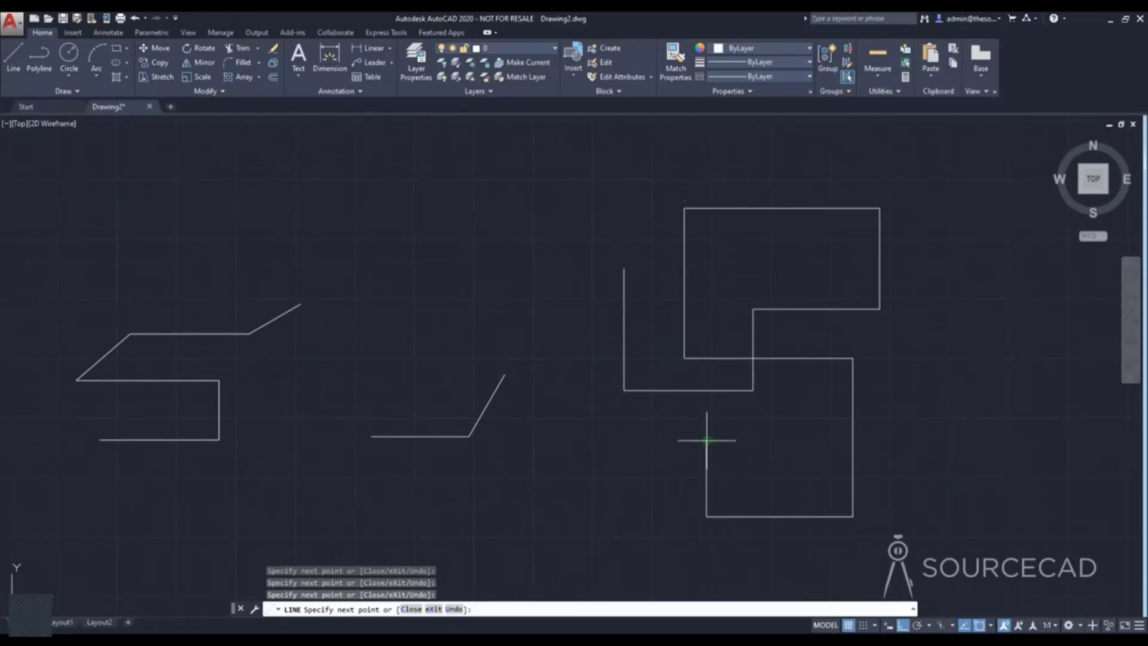
{"action": "key", "text": "Escape"}
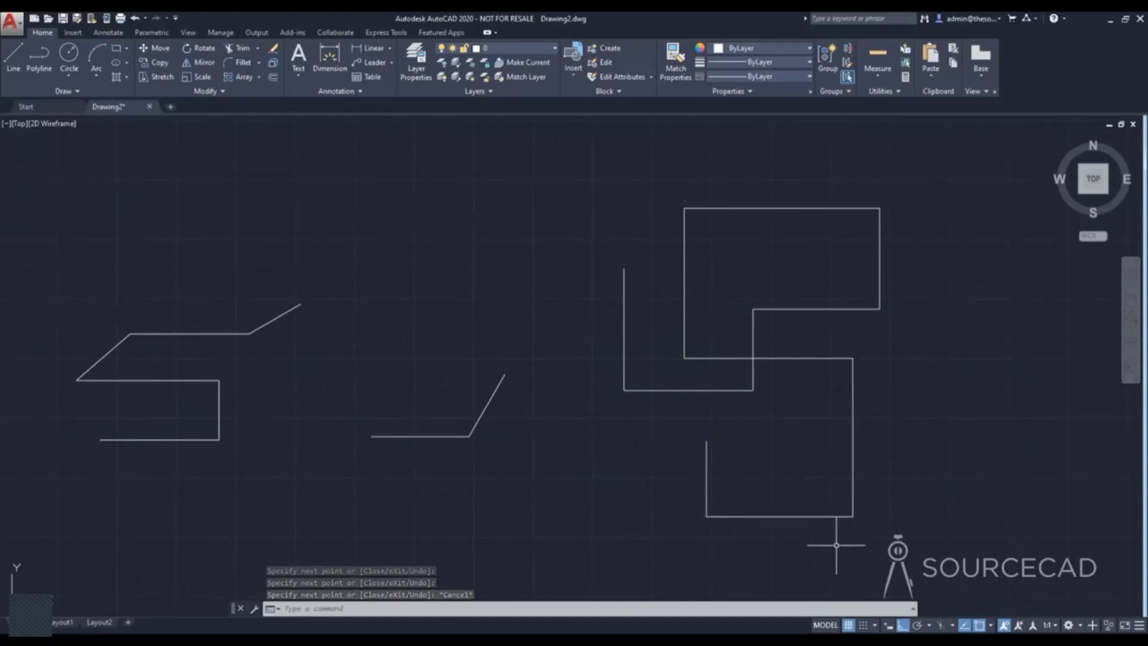
{"action": "left_click", "coordinate": [918, 626]}
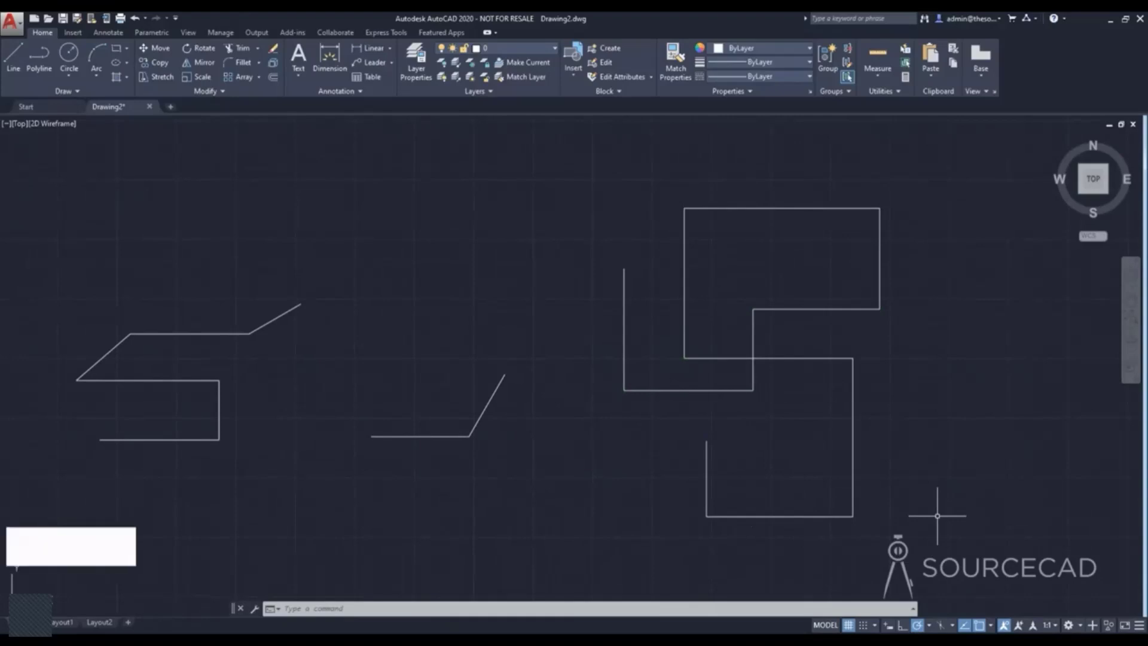
Start a new line, turn on dynamic input, and open the status bar customization list.
{"action": "scroll", "coordinate": [938, 515], "scroll_direction": "down", "scroll_amount": 2}
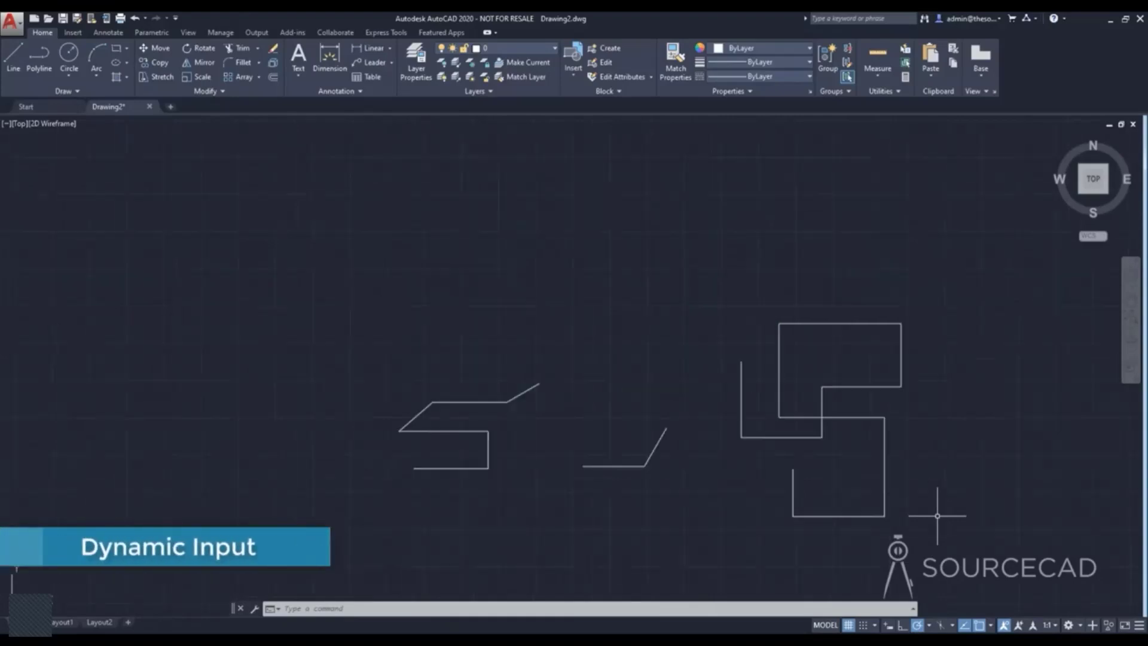
{"action": "mouse_move", "coordinate": [943, 500]}
{"action": "middle_mouse_down"}
{"action": "mouse_move", "coordinate": [831, 469]}
{"action": "mouse_move", "coordinate": [625, 443]}
{"action": "middle_mouse_up"}
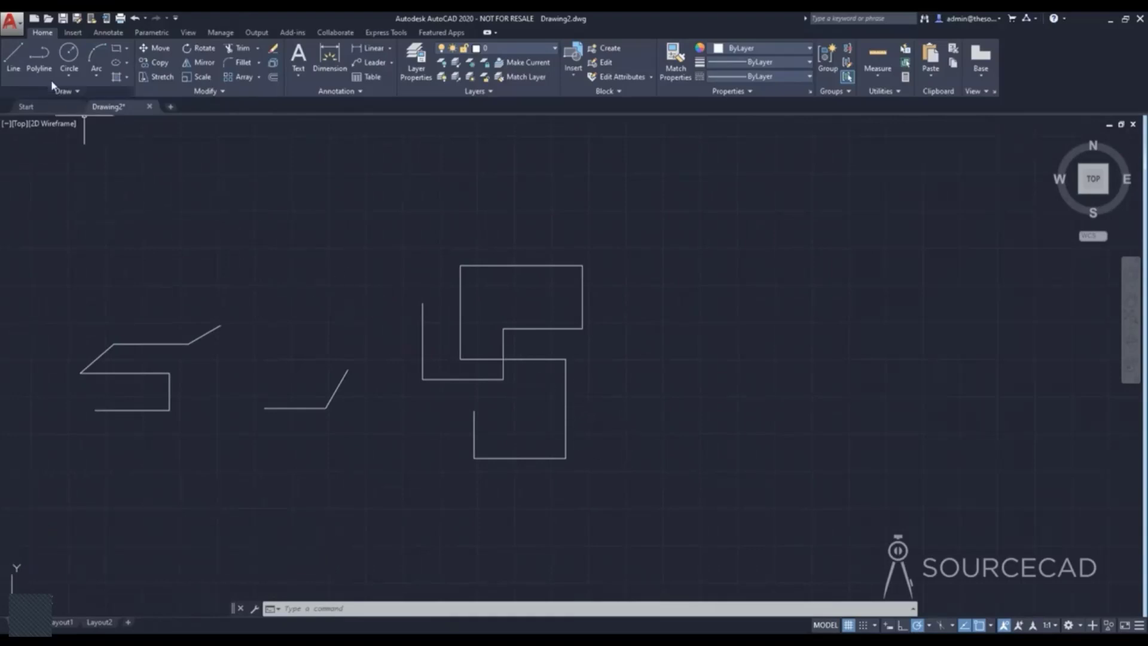
{"action": "left_click", "coordinate": [17, 55]}
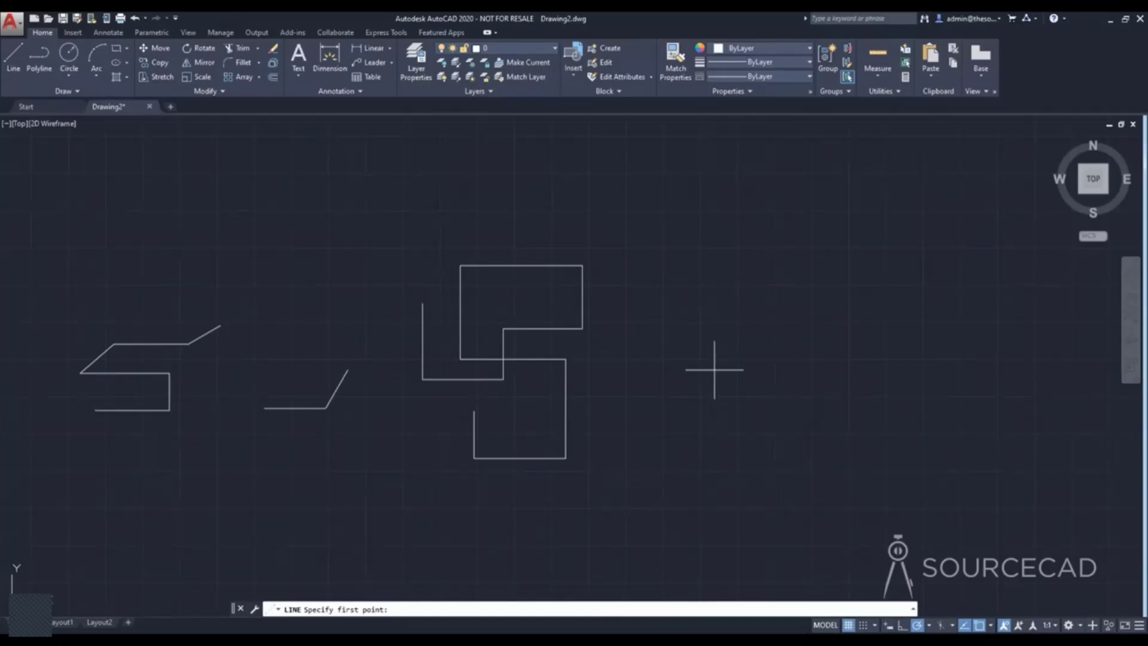
{"action": "key", "text": "F12"}
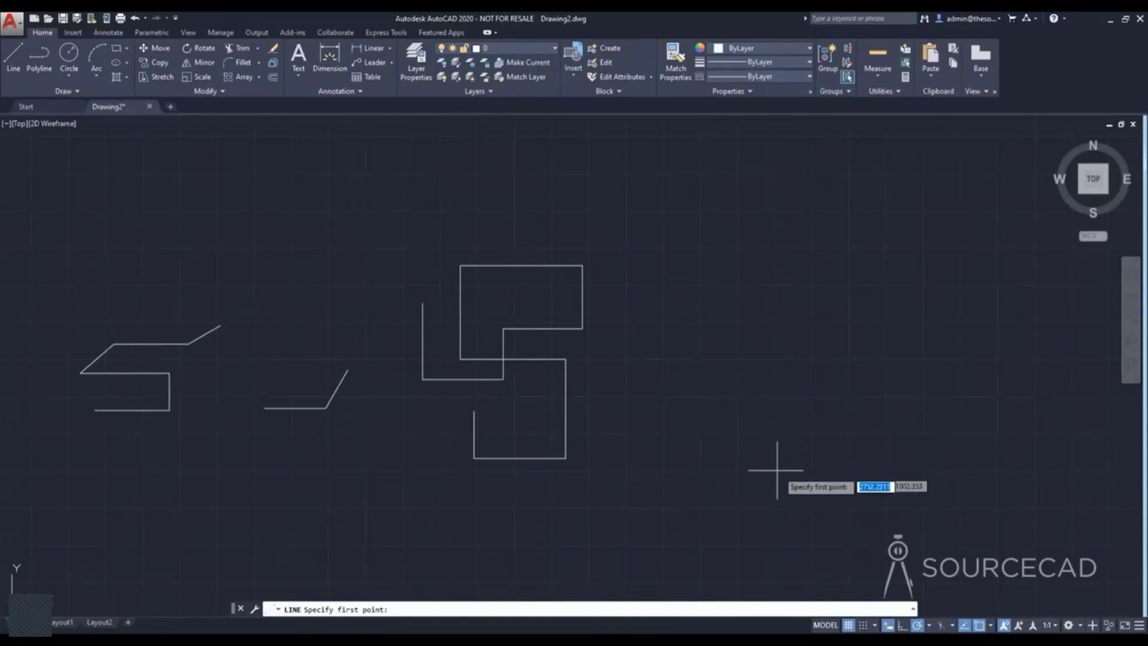
{"action": "left_click", "coordinate": [889, 626]}
{"action": "left_click", "coordinate": [890, 626]}
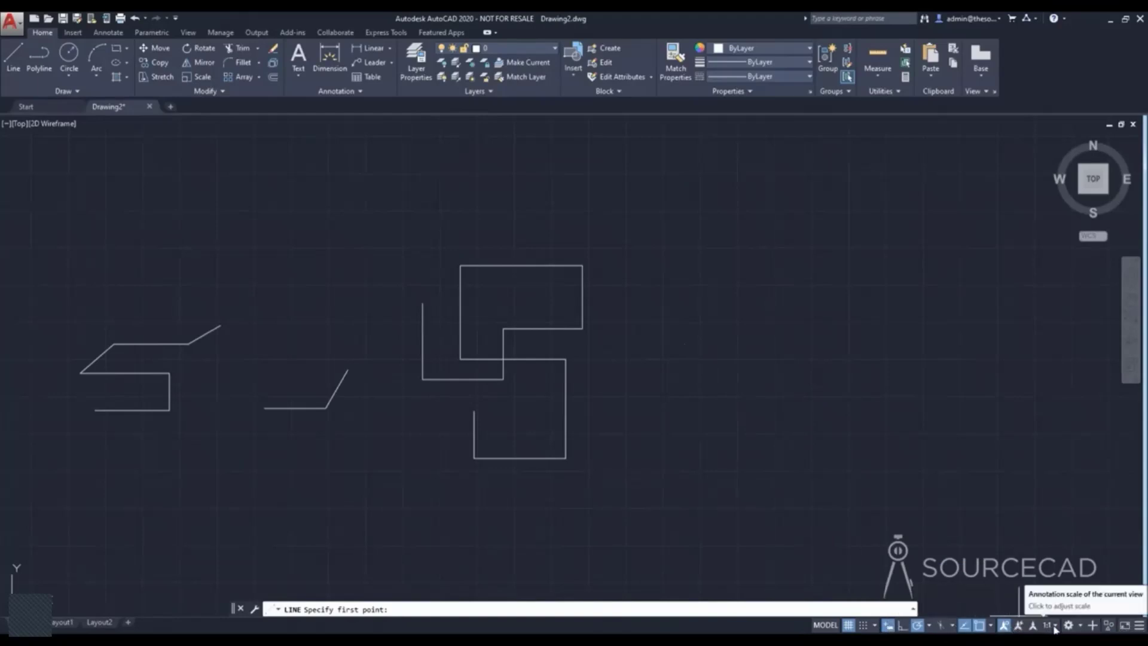
{"action": "left_click", "coordinate": [1141, 626]}
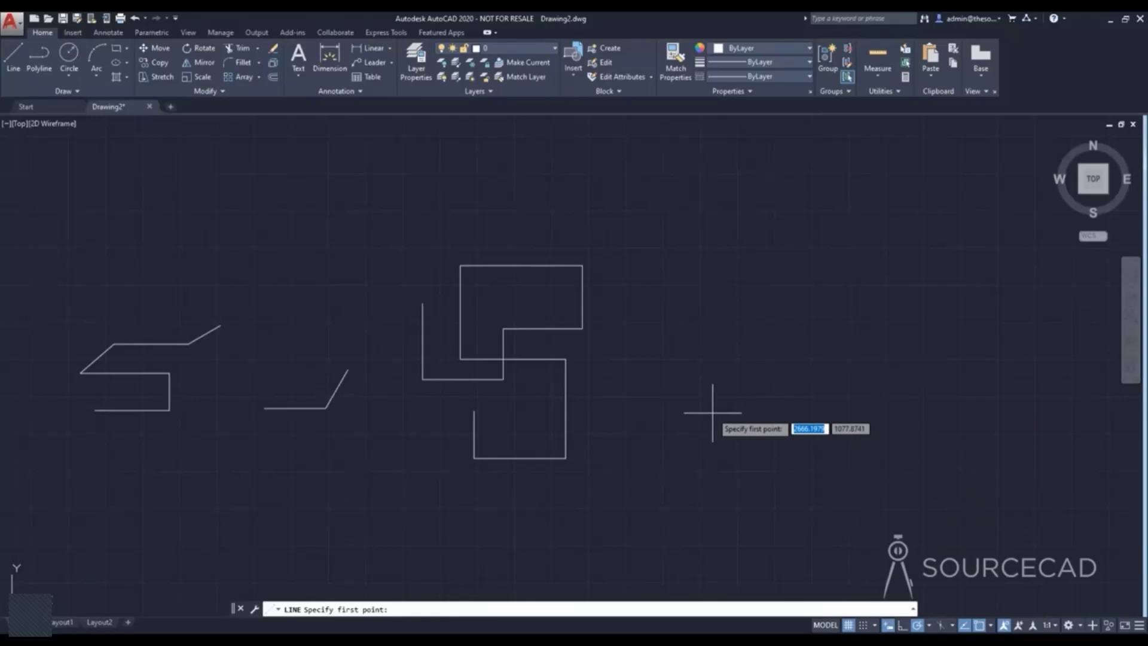
Place the line's start point beside the orthogonal shape and draw a segment 200 units long at 45° using dynamic input.
{"action": "left_click", "coordinate": [704, 430]}
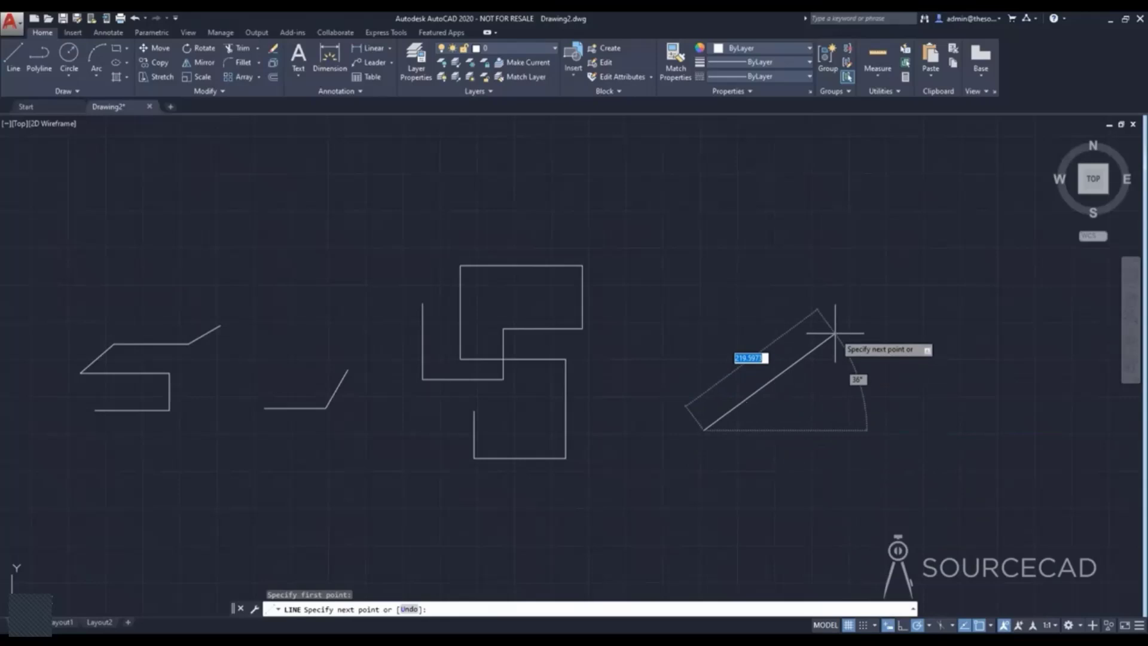
{"action": "type", "text": "200"}
{"action": "key", "text": "Tab"}
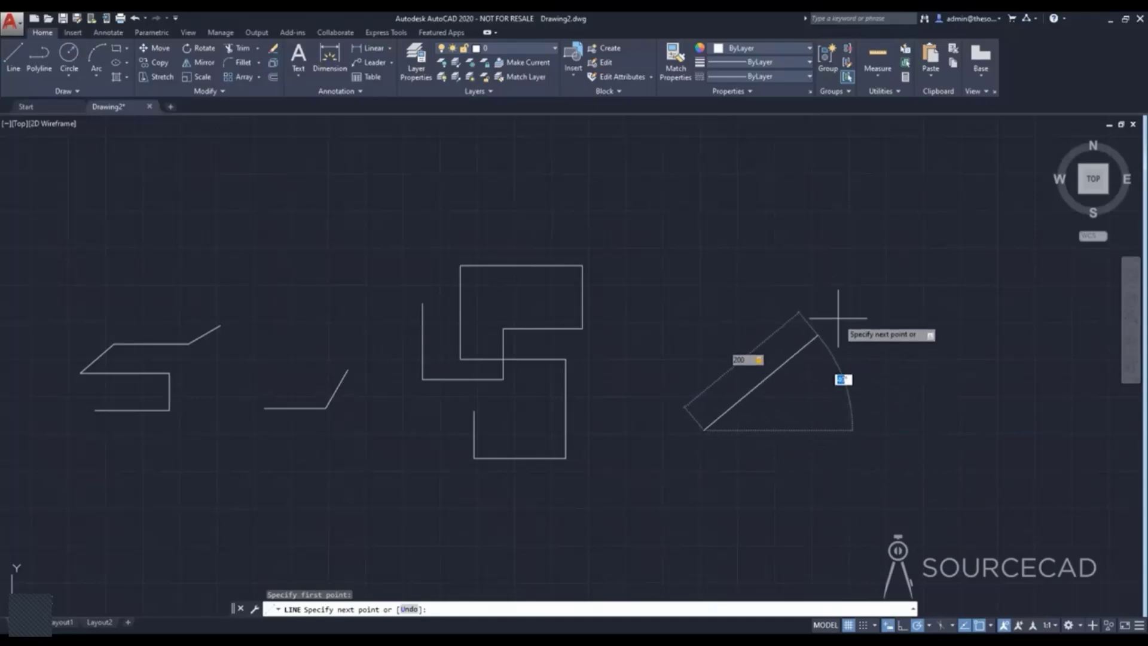
{"action": "type", "text": "45"}
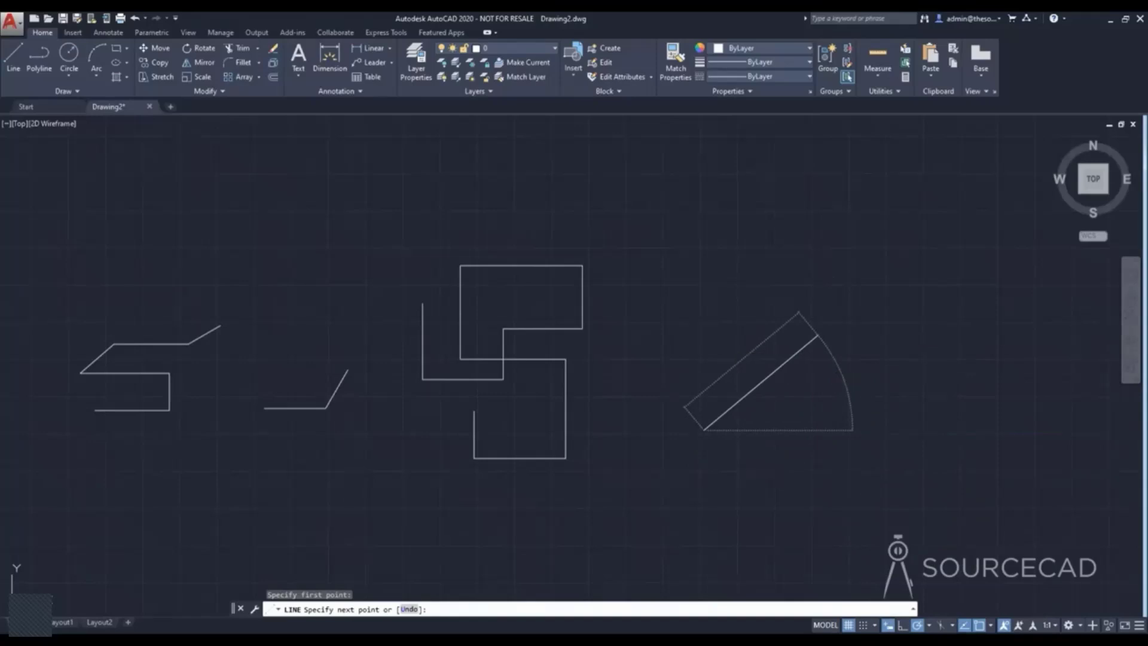
{"action": "key", "text": "Return"}
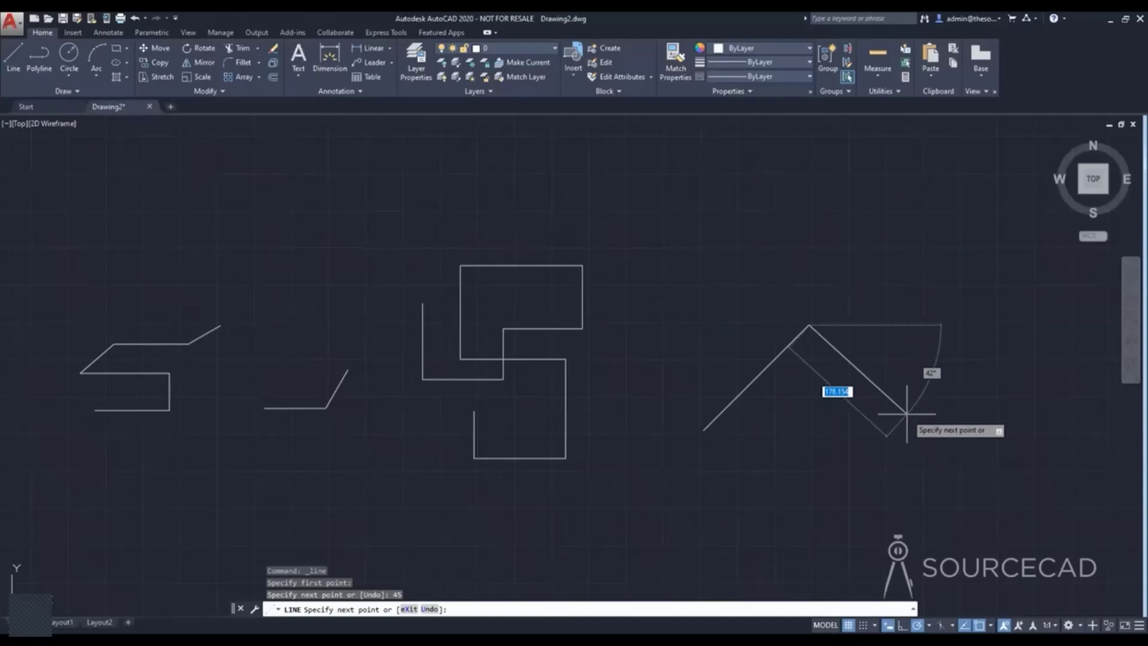
Add a second segment 150 units long sloping down at 30° with dynamic input, and end the line.
{"action": "type", "text": "150"}
{"action": "key", "text": "Tab"}
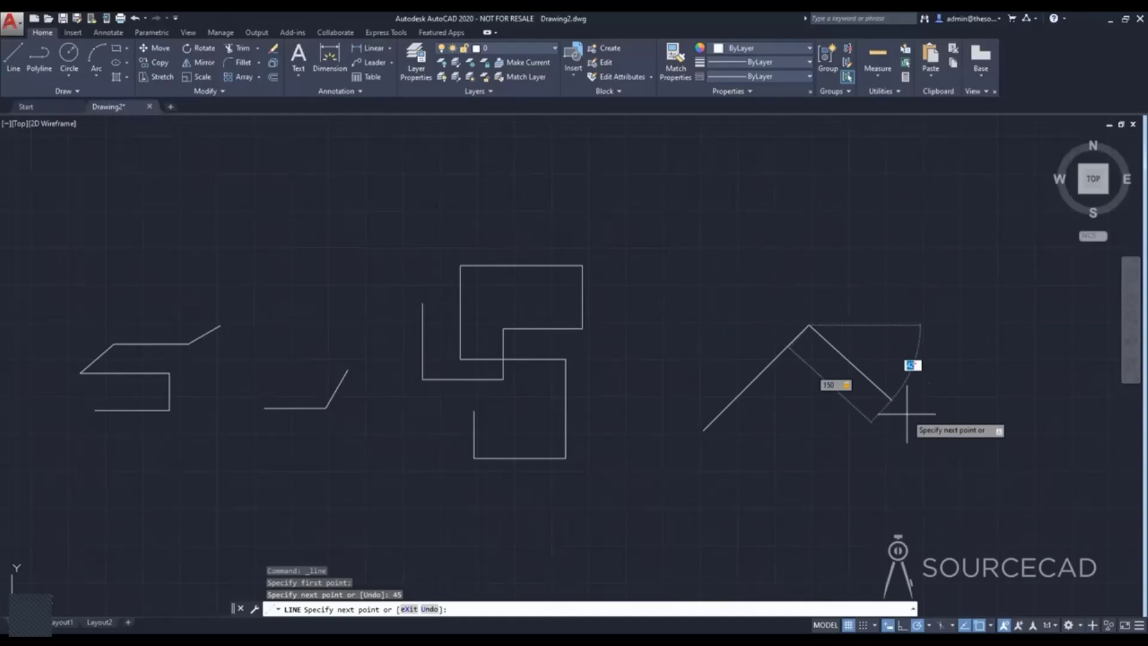
{"action": "type", "text": "30"}
{"action": "key", "text": "Return"}
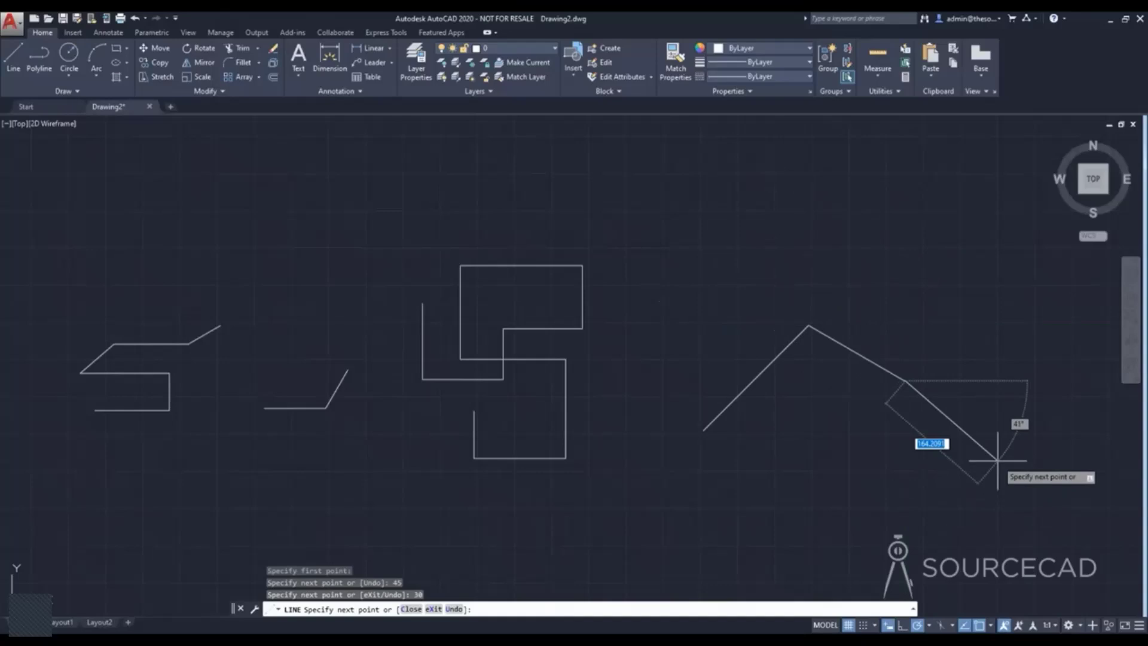
{"action": "key", "text": "Return"}
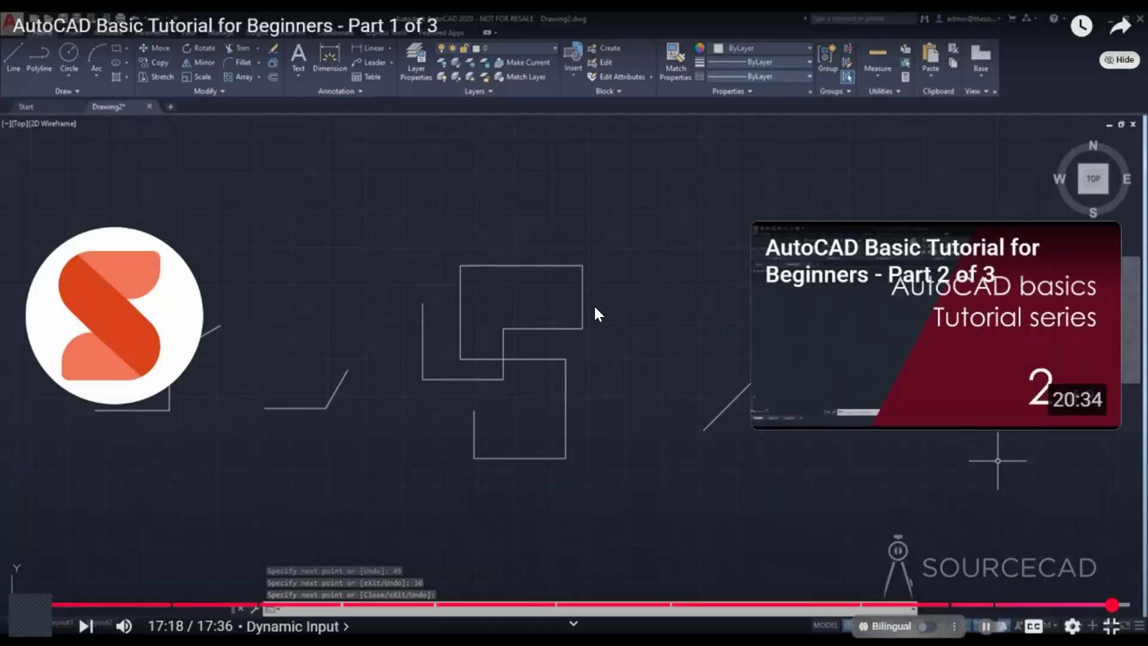
{"action": "left_click", "coordinate": [561, 362]}
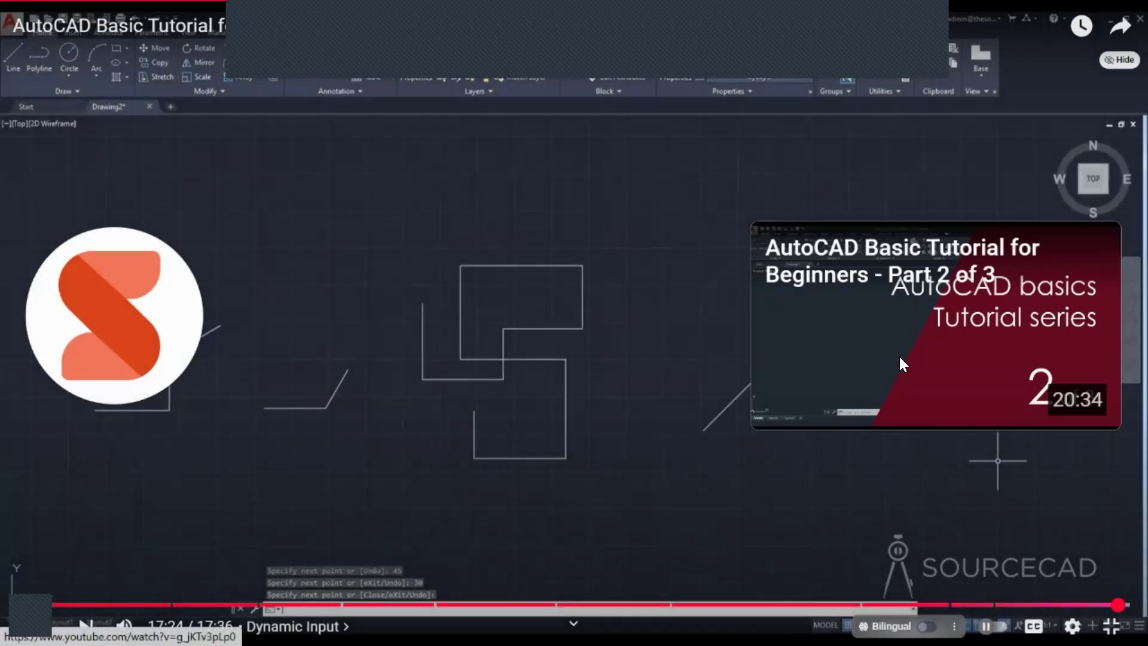
{"action": "left_click", "coordinate": [900, 359]}
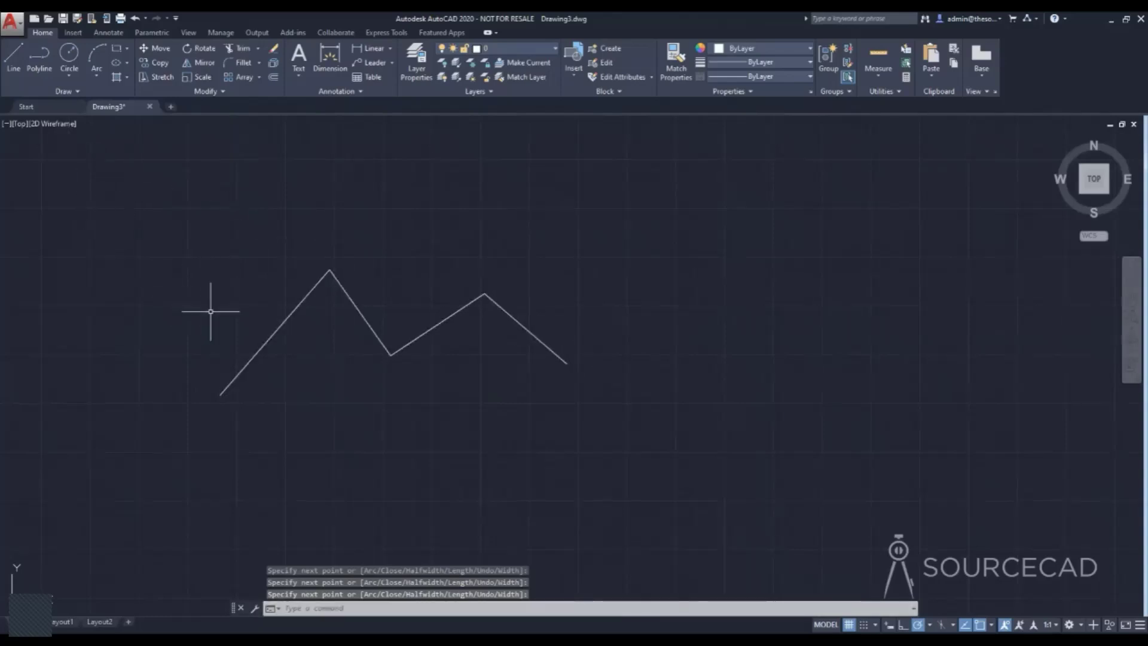
Draw a zigzag chain of four connected line segments below the existing polyline and end the line.
{"action": "left_click", "coordinate": [13, 57]}
{"action": "left_click", "coordinate": [239, 445]}
{"action": "left_click", "coordinate": [303, 383]}
{"action": "left_click", "coordinate": [398, 439]}
{"action": "left_click", "coordinate": [459, 382]}
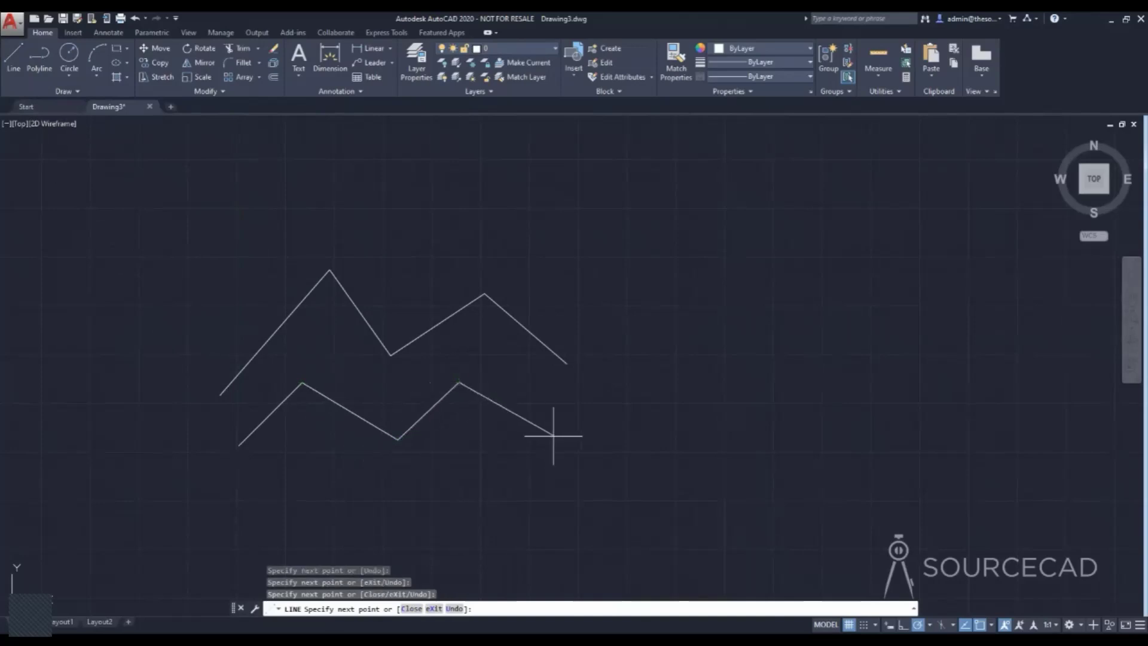
{"action": "left_click", "coordinate": [554, 436]}
{"action": "key", "text": "Return"}
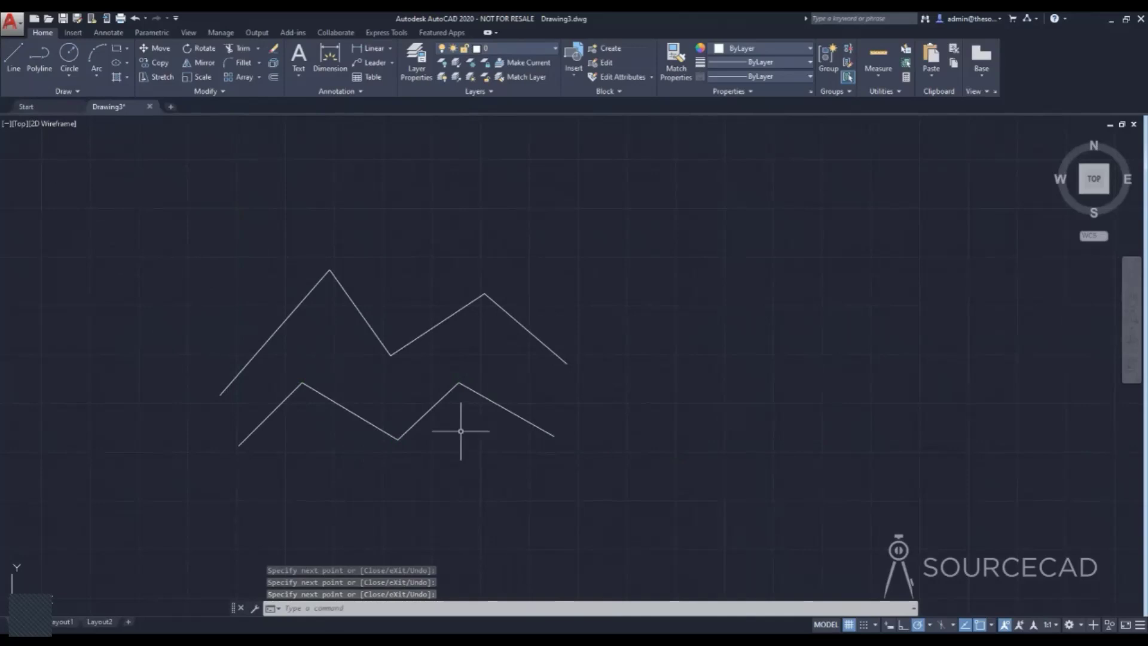
Select the upper polyline and three segments of the lower line chain to compare them, and clear the selection.
{"action": "left_click", "coordinate": [521, 326]}
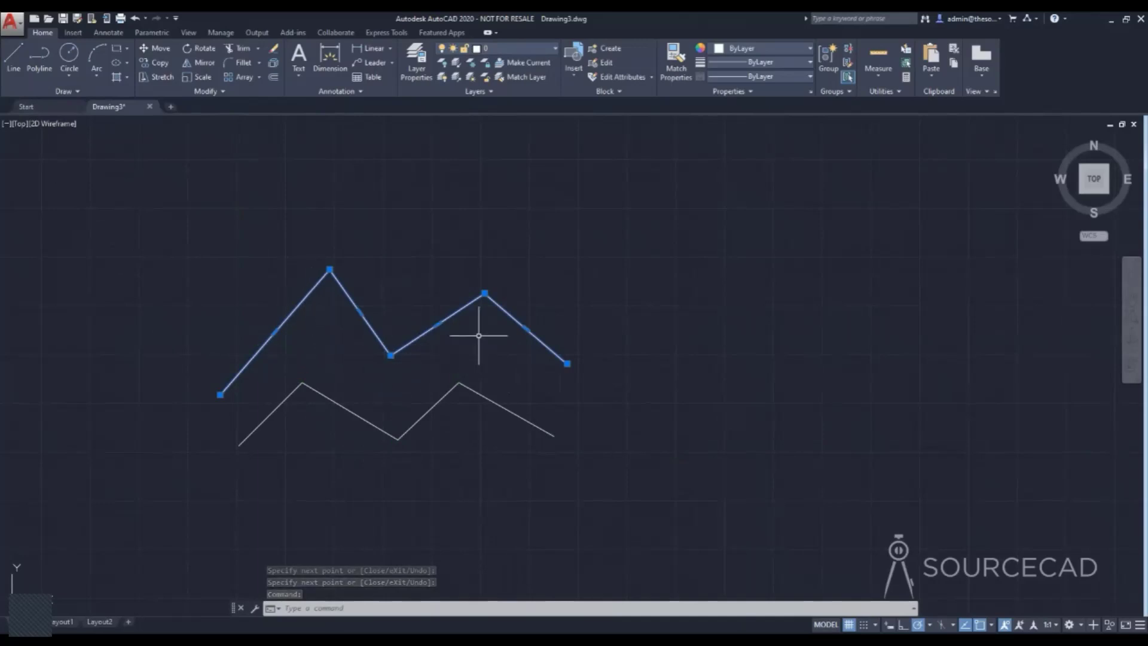
{"action": "left_click", "coordinate": [518, 423]}
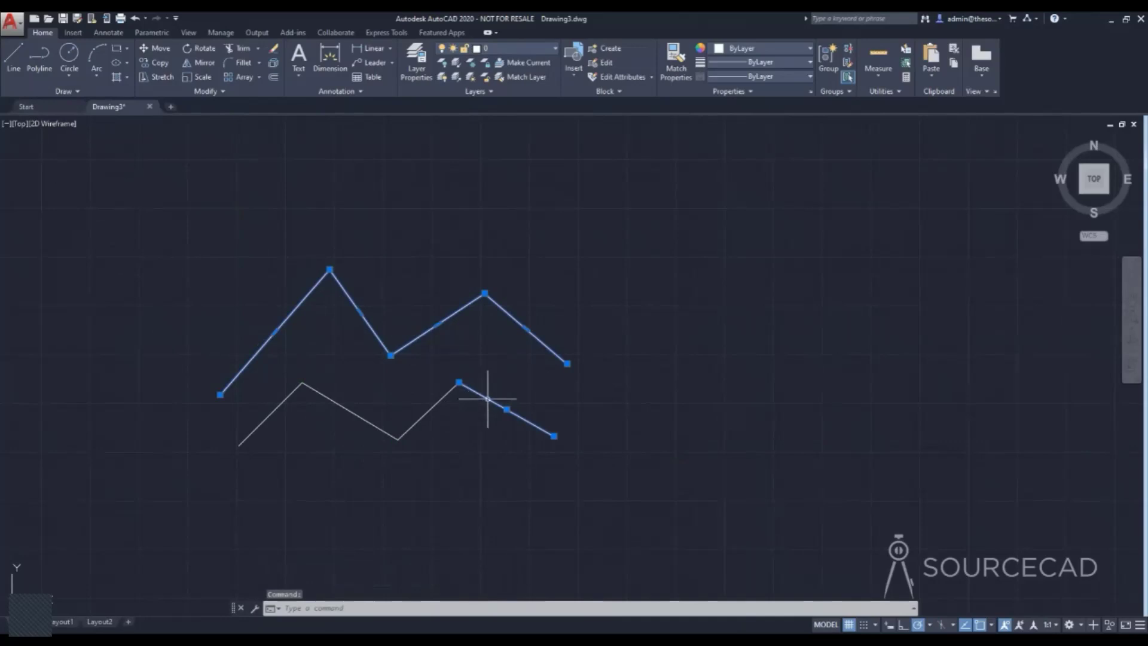
{"action": "left_click", "coordinate": [448, 393]}
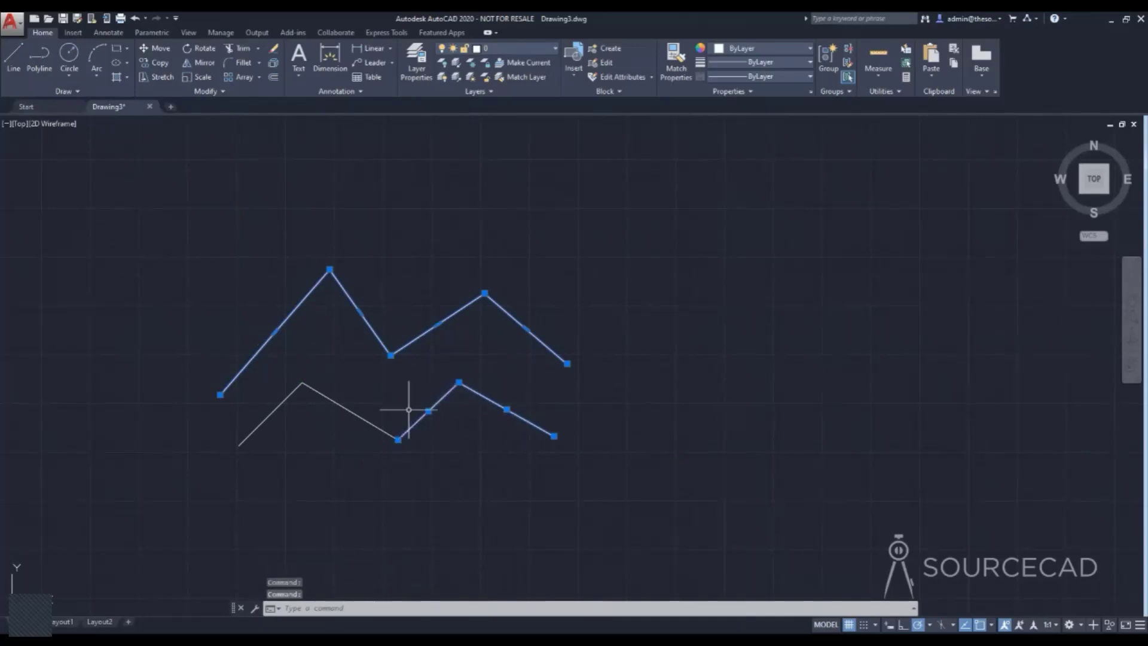
{"action": "left_click", "coordinate": [382, 430]}
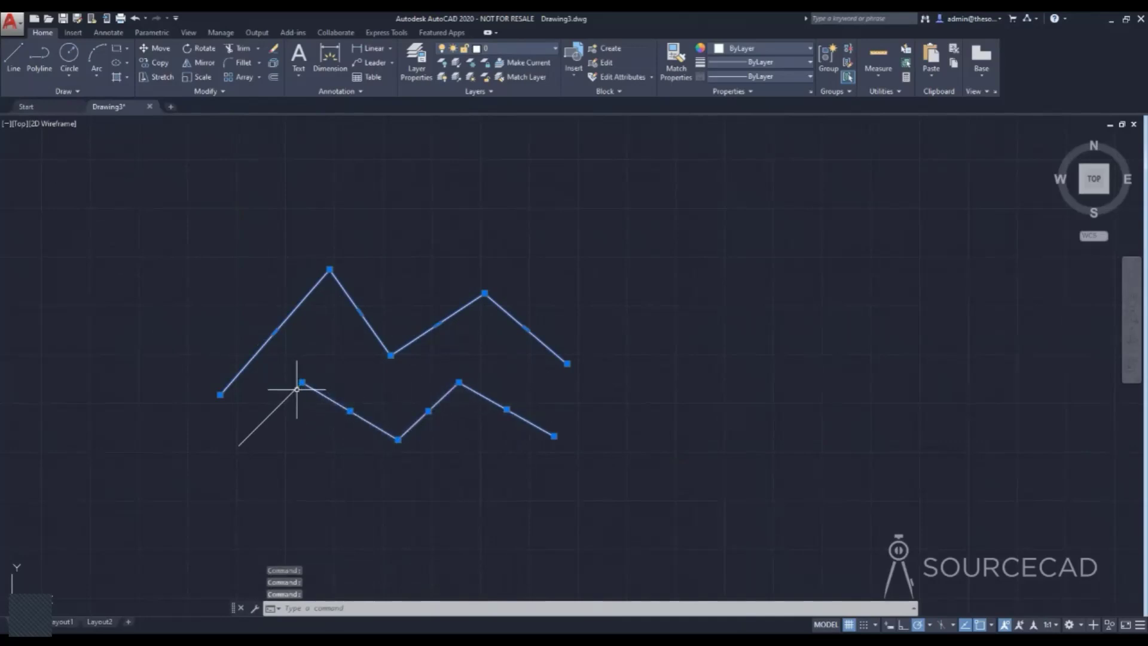
{"action": "key", "text": "Escape"}
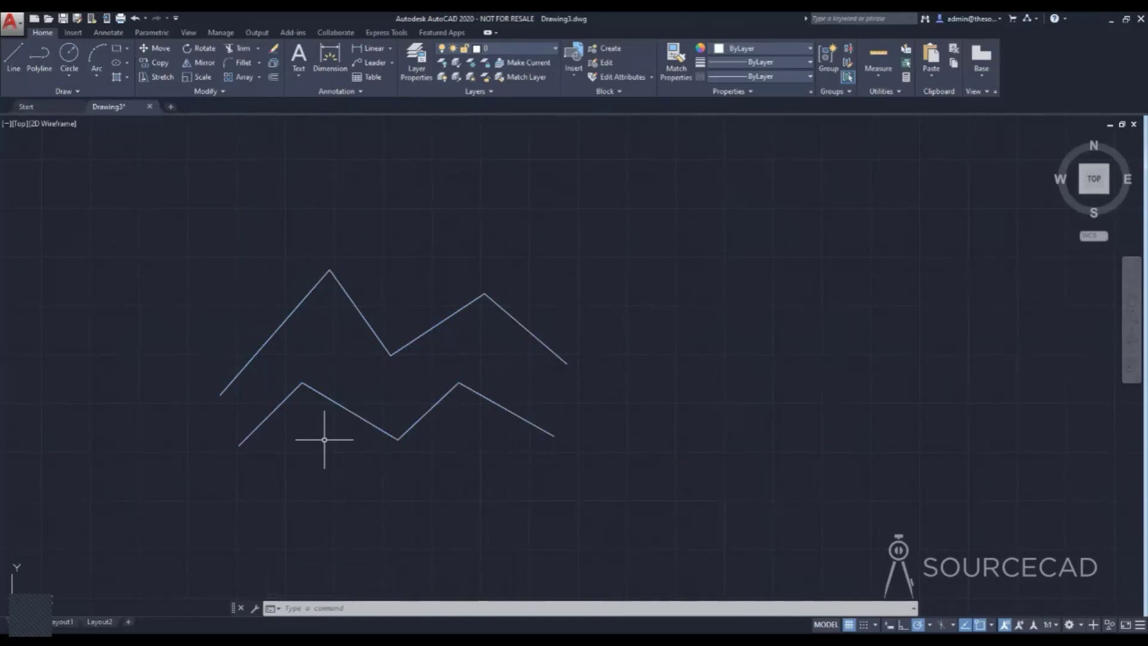
Erase the polyline and all line segments together with a crossing selection.
{"action": "left_click", "coordinate": [539, 471]}
{"action": "left_click", "coordinate": [274, 257]}
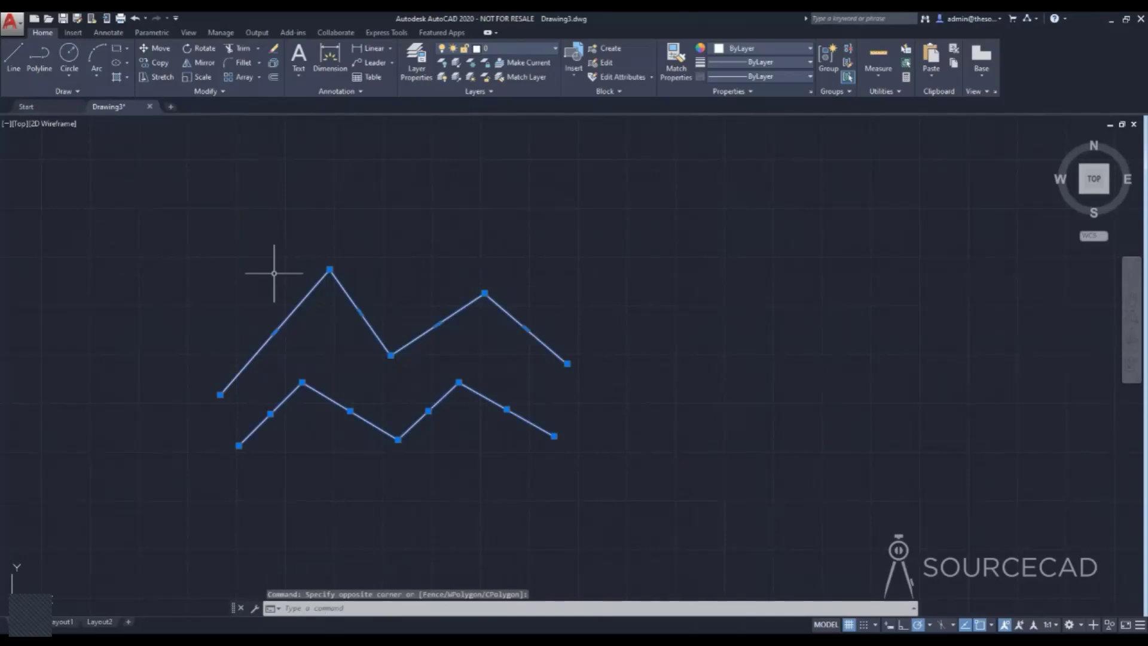
{"action": "key", "text": "Delete"}
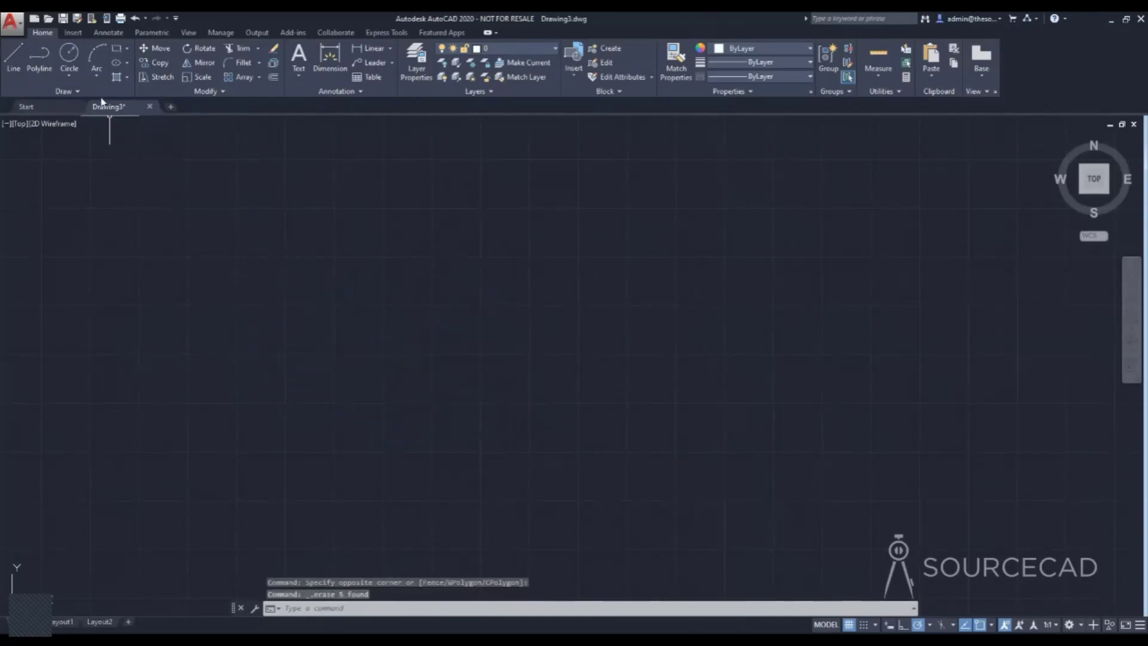
Draw a circle with a radius of 100 near the middle of the empty drawing area.
{"action": "left_click", "coordinate": [70, 55]}
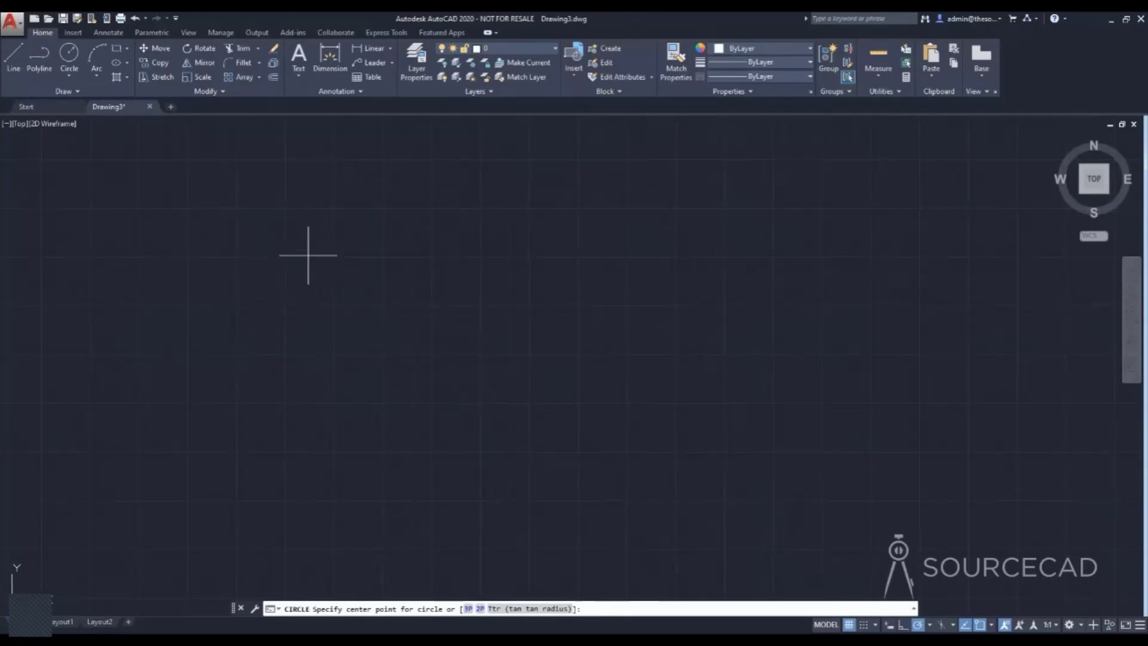
{"action": "left_click", "coordinate": [483, 346]}
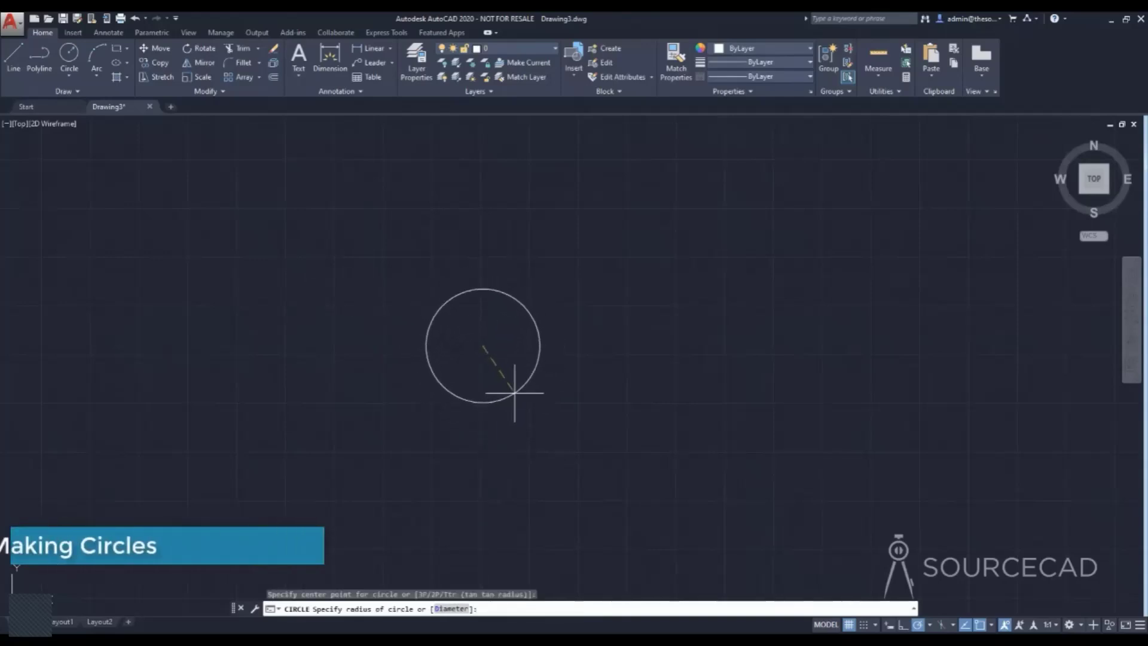
{"action": "type", "text": "100"}
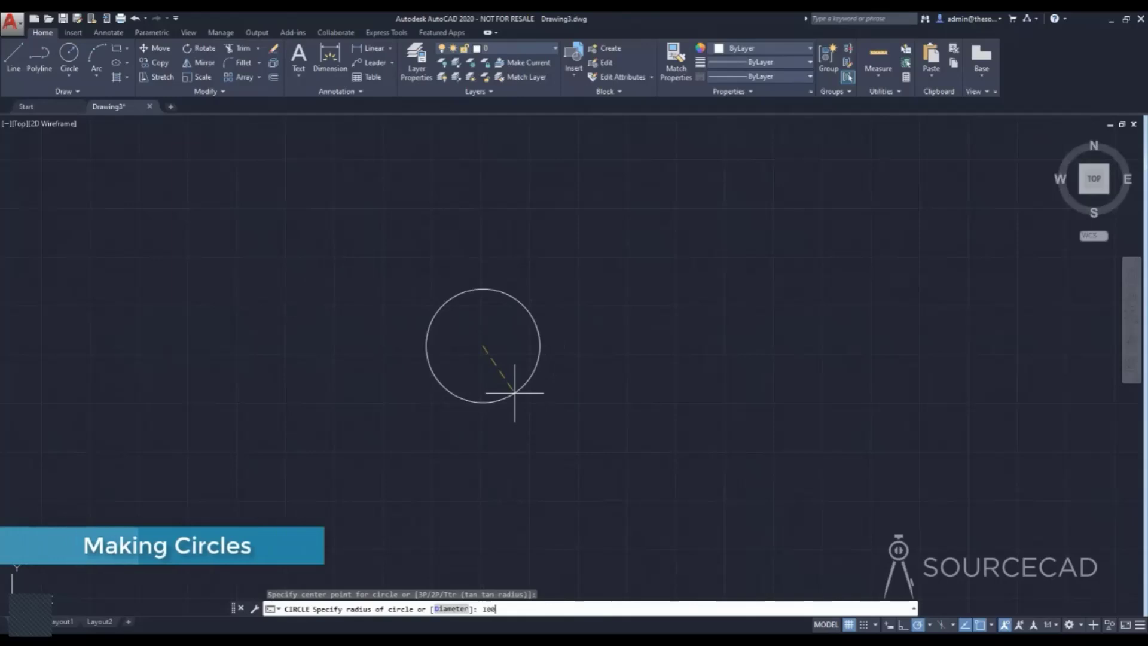
{"action": "key", "text": "Return"}
{"action": "scroll", "coordinate": [491, 340], "scroll_direction": "up", "scroll_amount": 6}
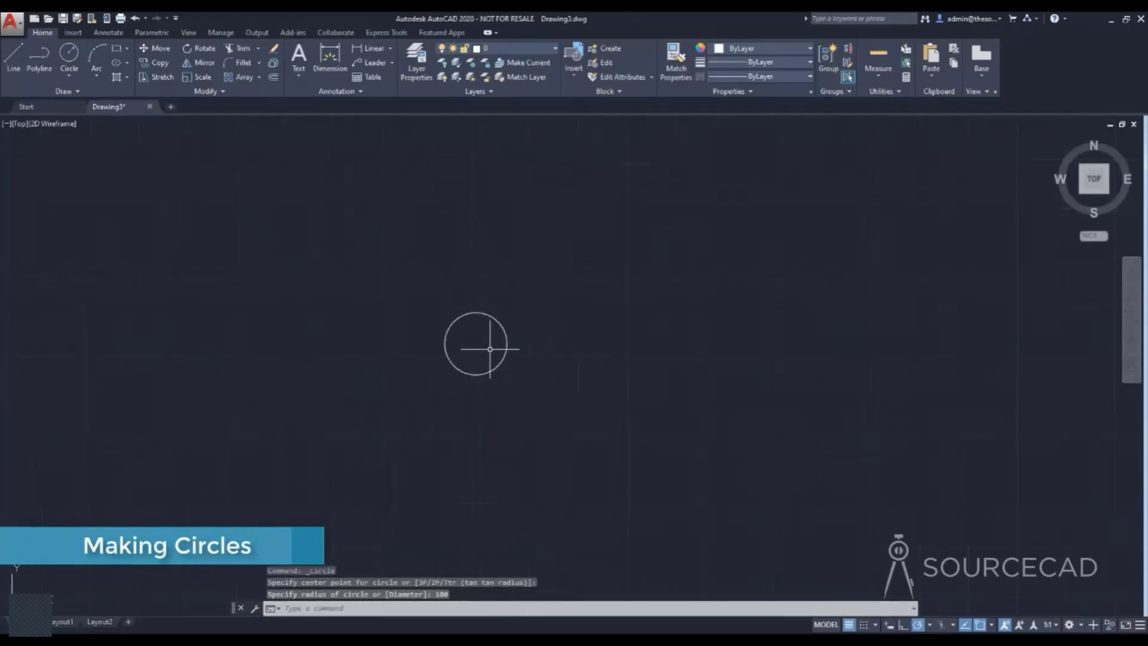
{"action": "middle_click_drag", "start_coordinate": [452, 329], "coordinate": [467, 378]}
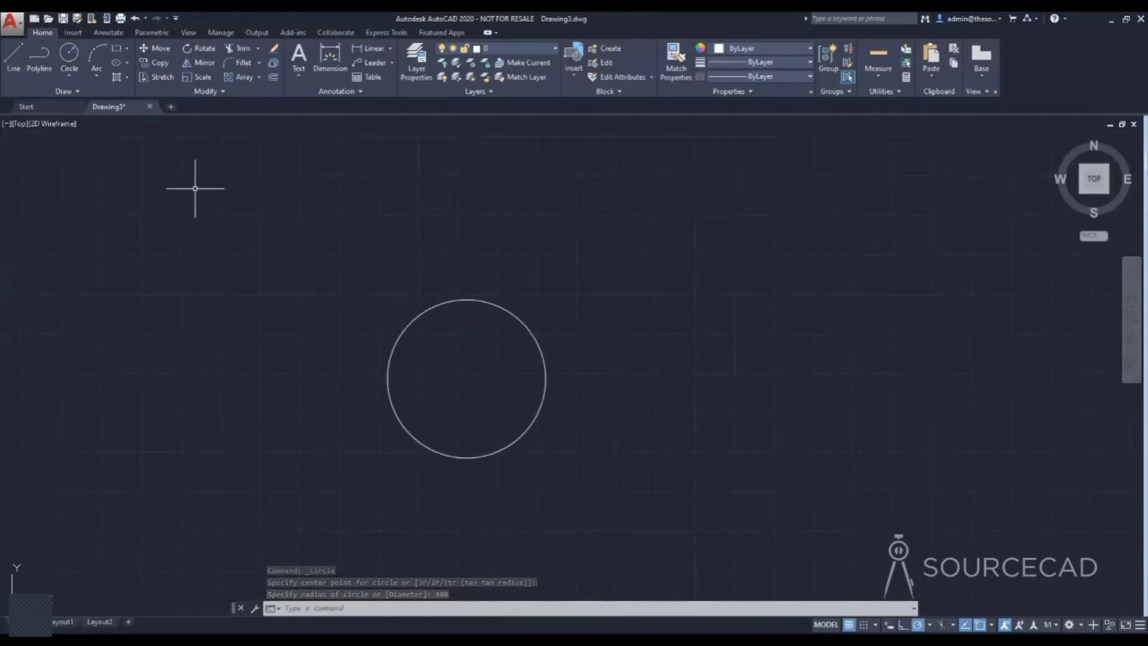
Draw a second circle to the right of the first one, specifying its size as a diameter of 100.
{"action": "left_click", "coordinate": [70, 55]}
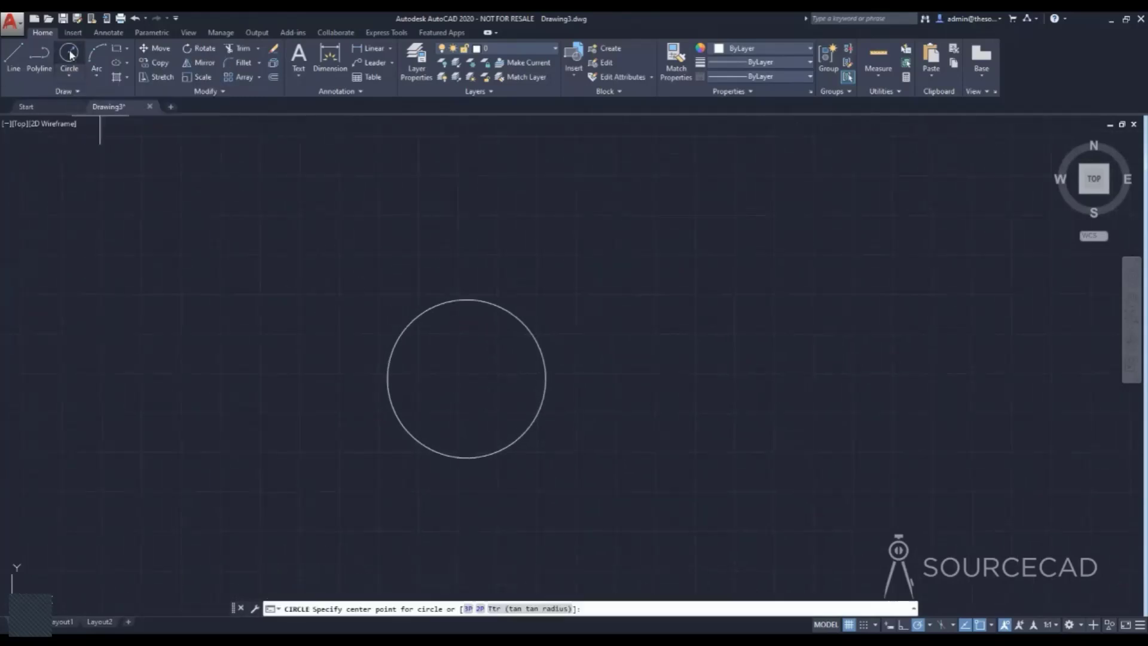
{"action": "left_click", "coordinate": [722, 378]}
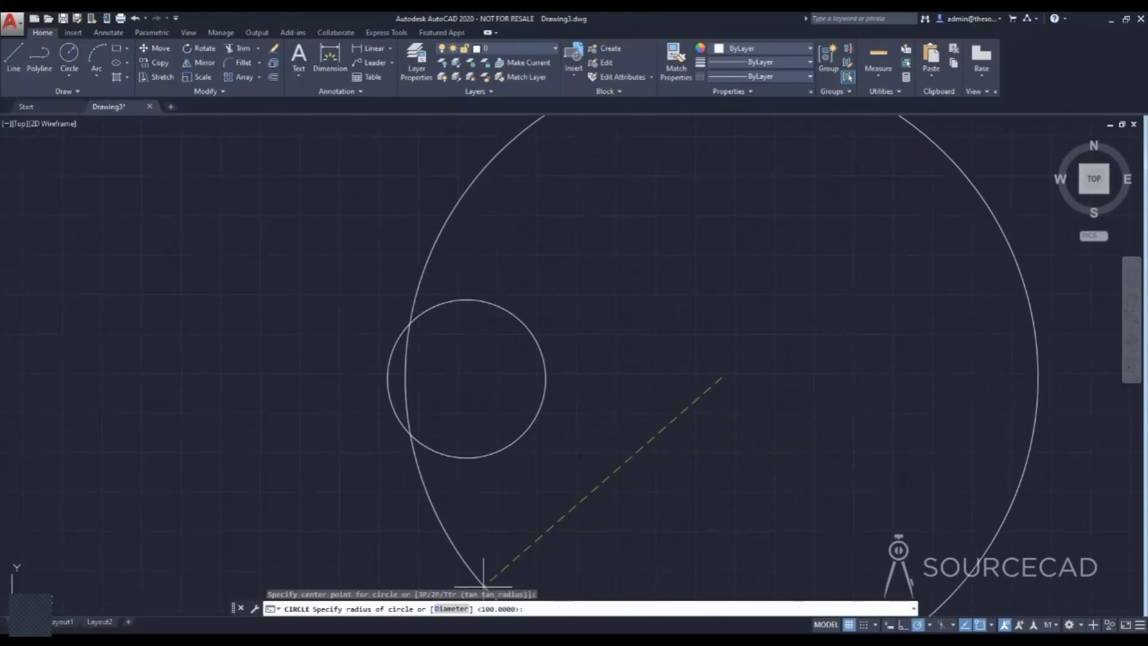
{"action": "left_click", "coordinate": [452, 609]}
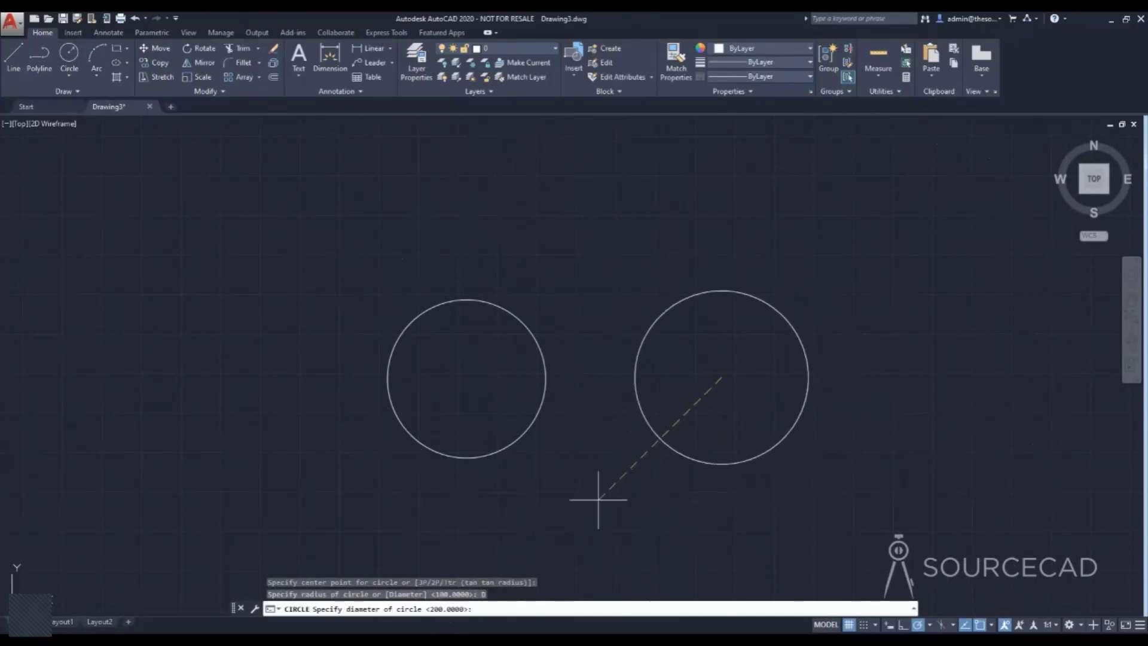
{"action": "type", "text": "100"}
{"action": "key", "text": "Return"}
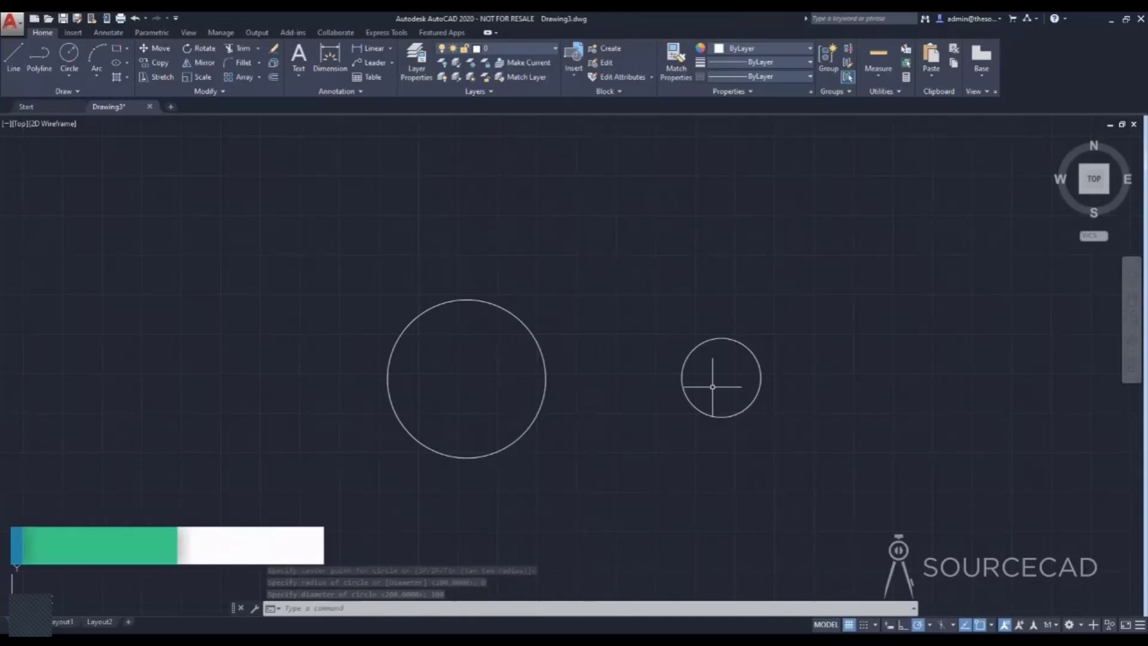
Draw a three-point arc bulging upward above the gap between the two circles.
{"action": "left_click", "coordinate": [95, 50]}
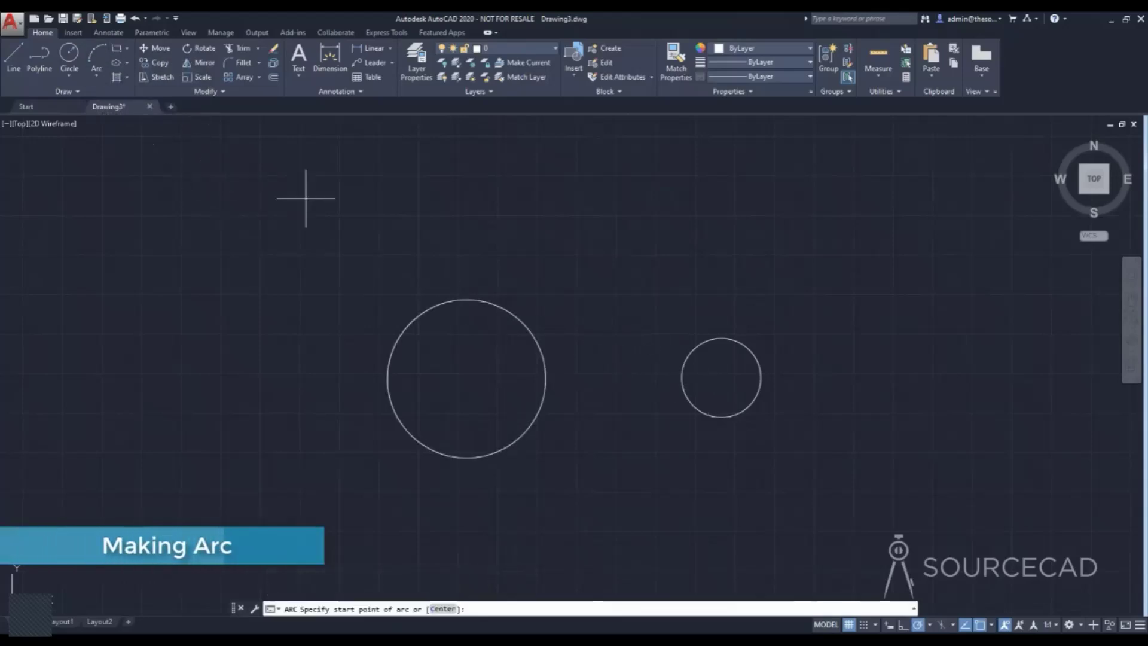
{"action": "left_click", "coordinate": [554, 270]}
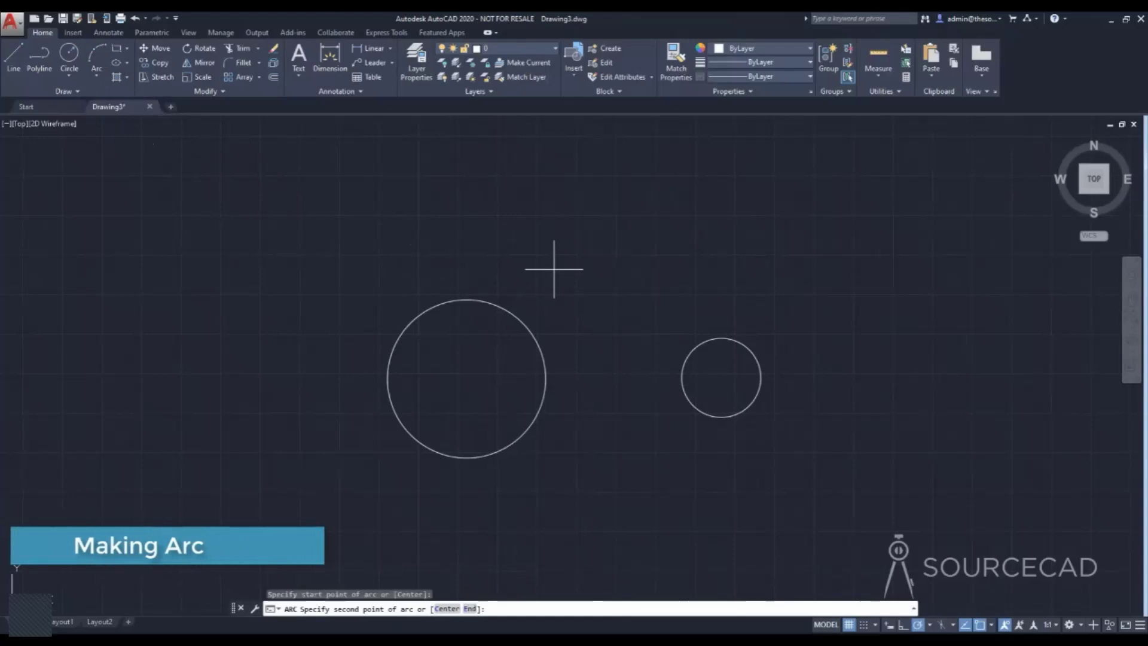
{"action": "left_click", "coordinate": [630, 206]}
{"action": "left_click", "coordinate": [706, 262]}
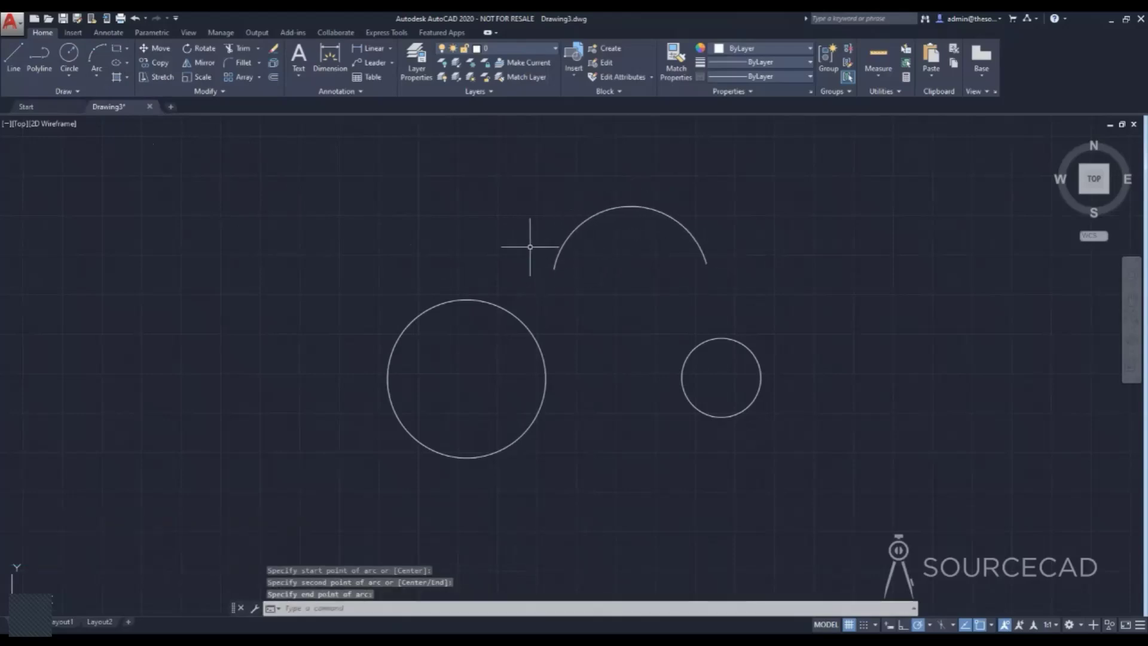
{"action": "left_click", "coordinate": [95, 74]}
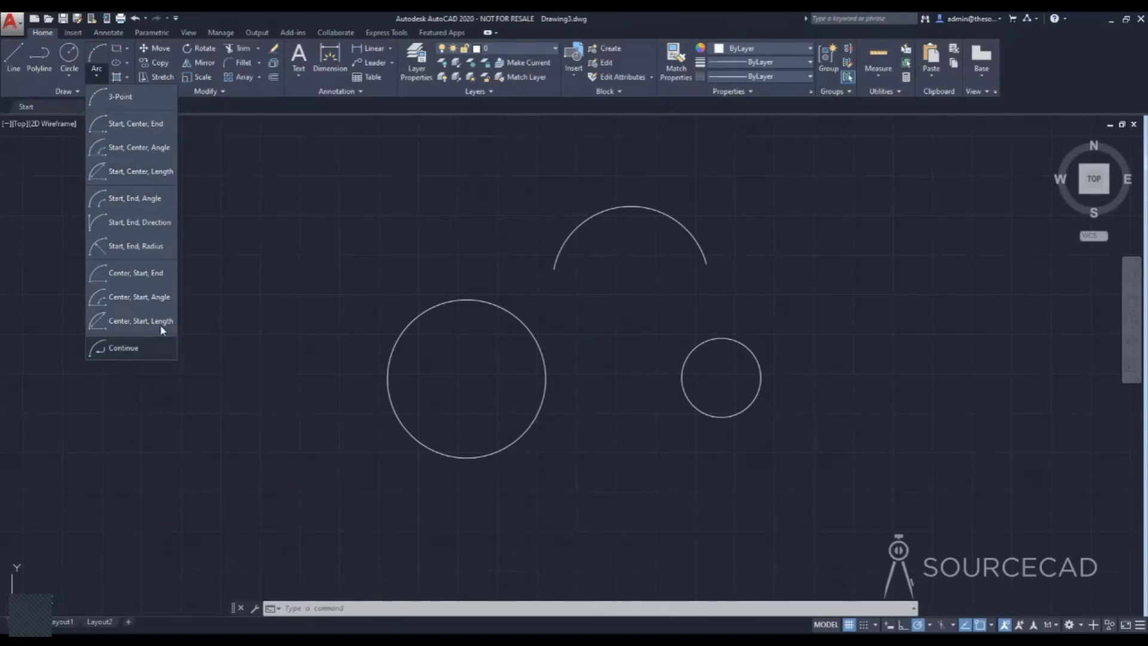
{"action": "left_click", "coordinate": [68, 76]}
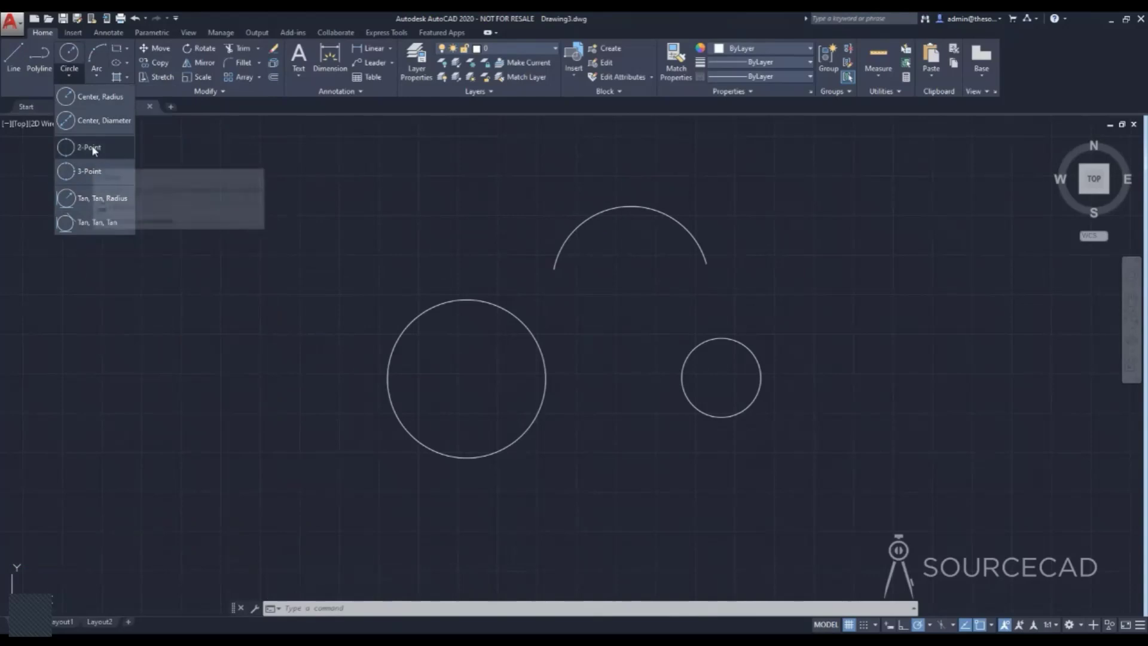
{"action": "left_click", "coordinate": [208, 157]}
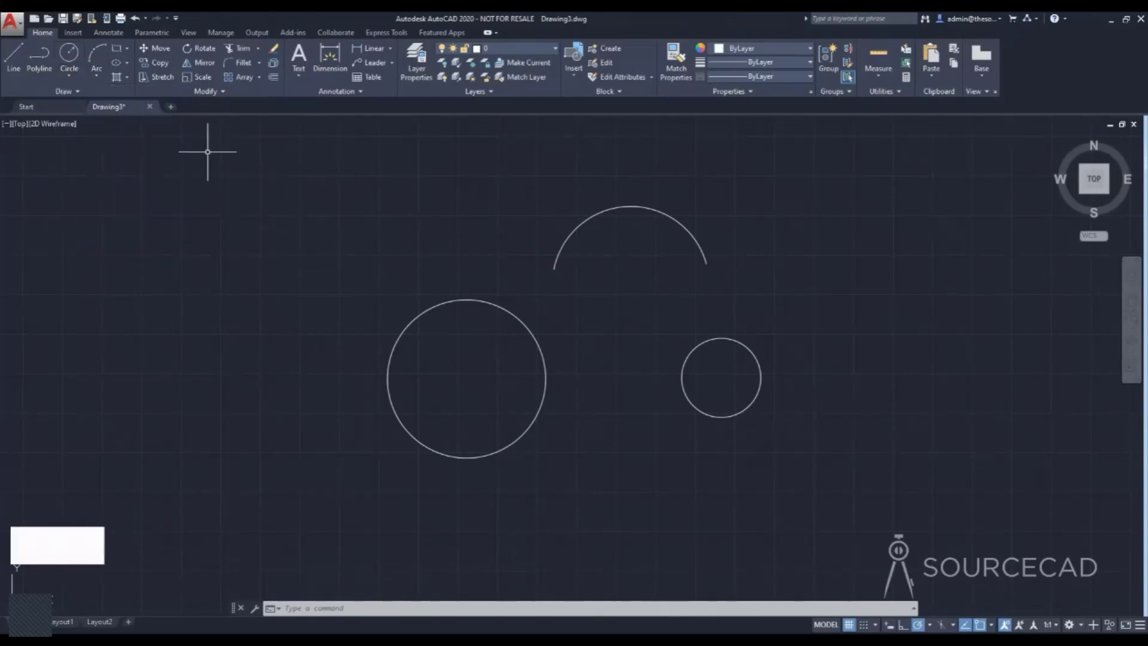
Draw a freehand rectangle to the left of the large circle by picking two opposite corners.
{"action": "left_click", "coordinate": [118, 53]}
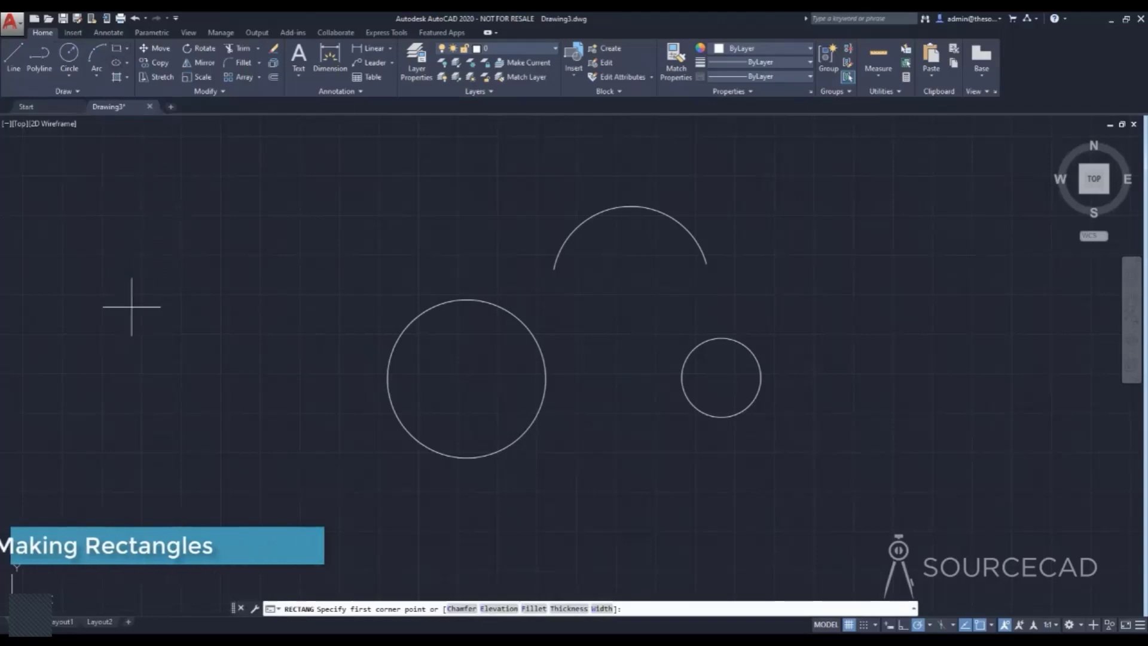
{"action": "left_click", "coordinate": [127, 349]}
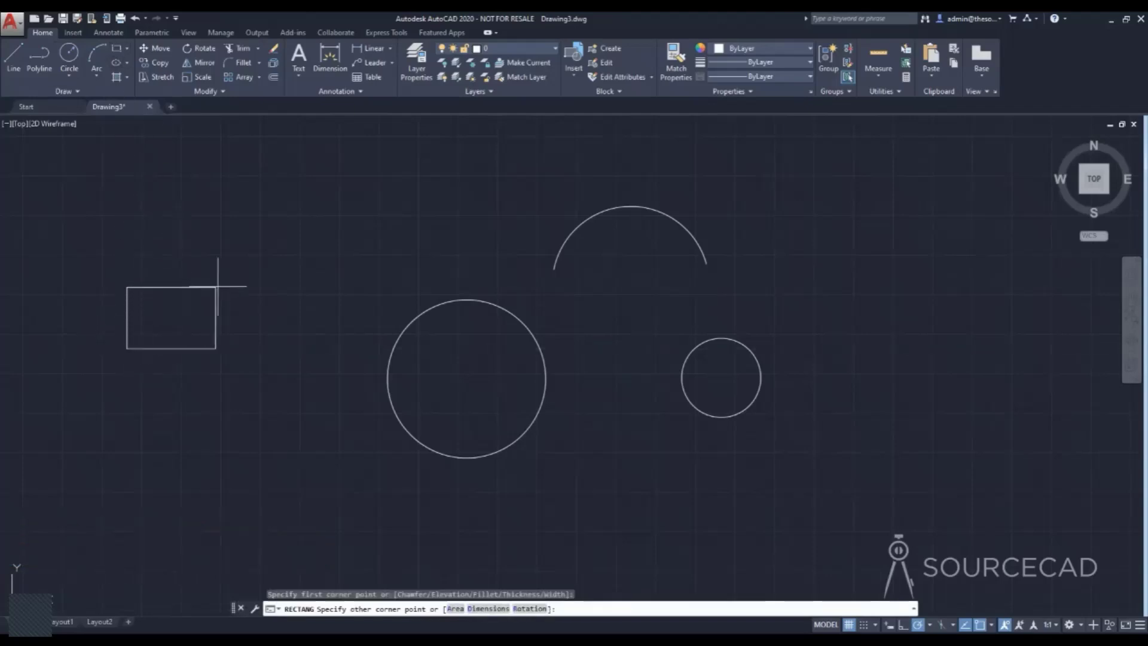
{"action": "left_click", "coordinate": [333, 227]}
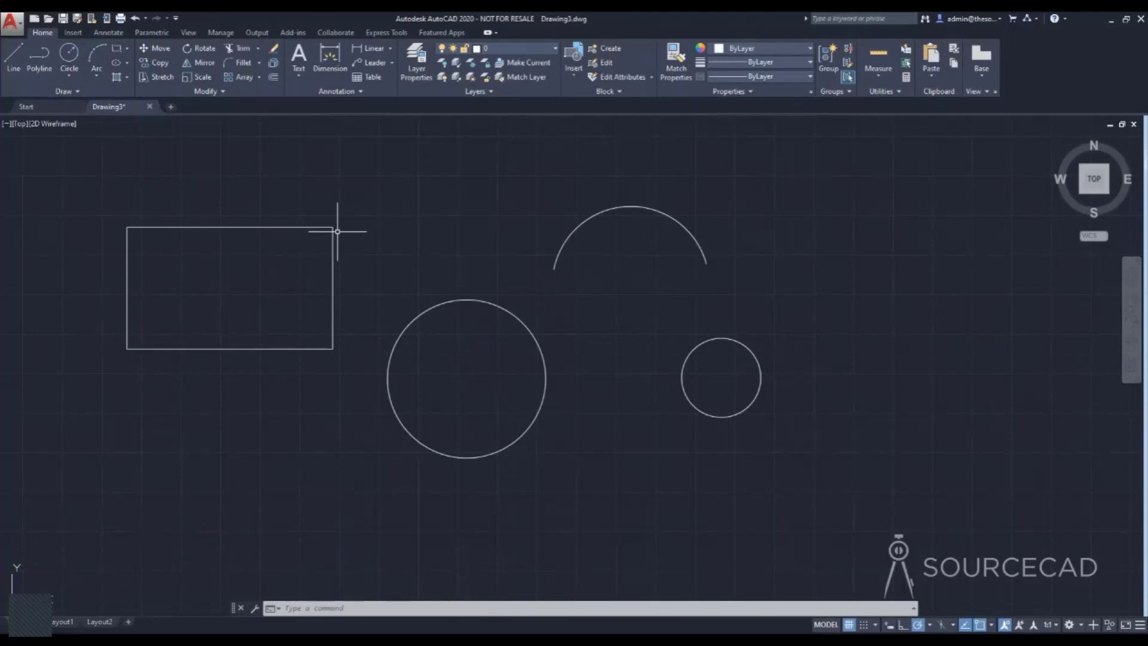
Turn on dynamic input and draw a rectangle 100 wide and 50 high to the right of the small circle.
{"action": "key", "text": "F8"}
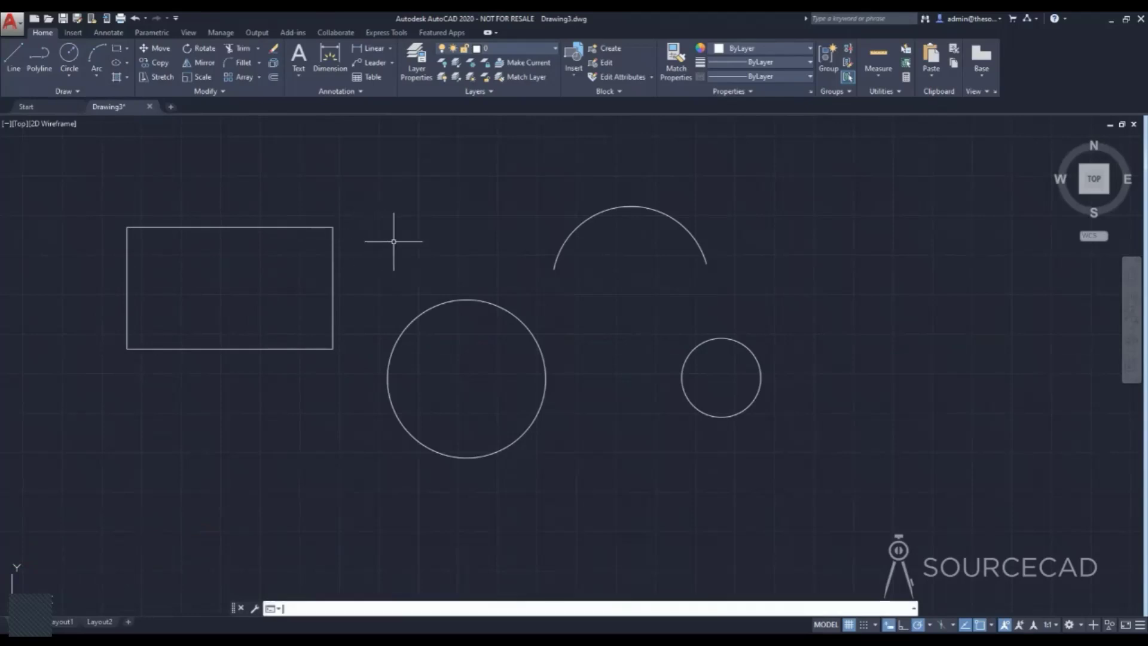
{"action": "left_click", "coordinate": [117, 54]}
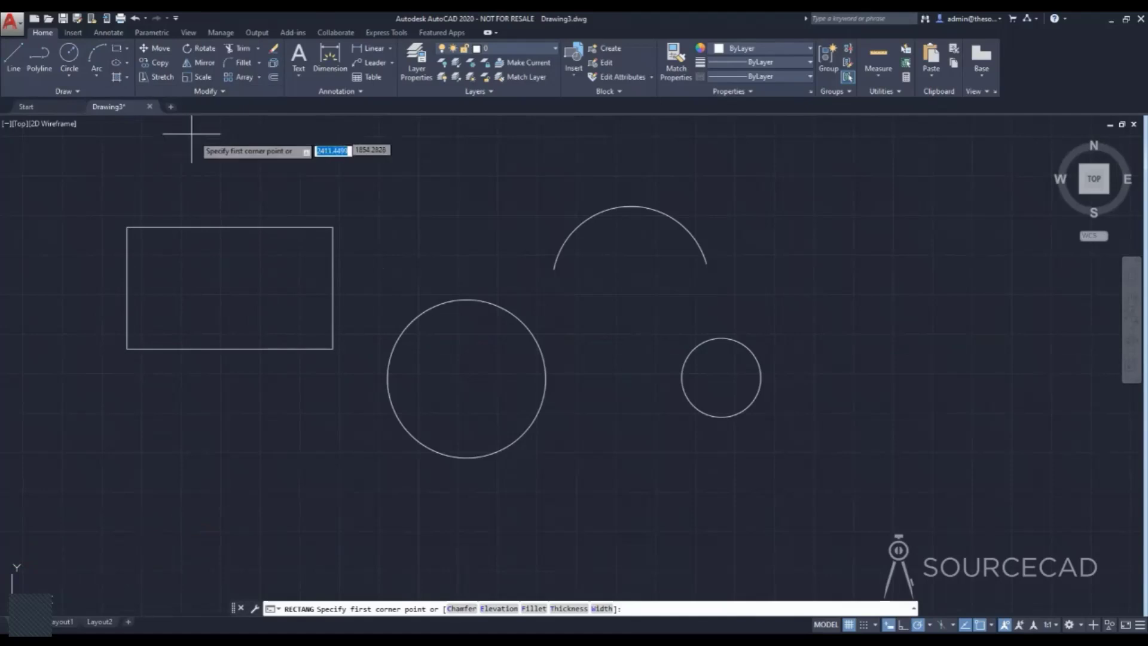
{"action": "middle_click_drag", "start_coordinate": [763, 307], "coordinate": [495, 333]}
{"action": "left_click", "coordinate": [581, 358]}
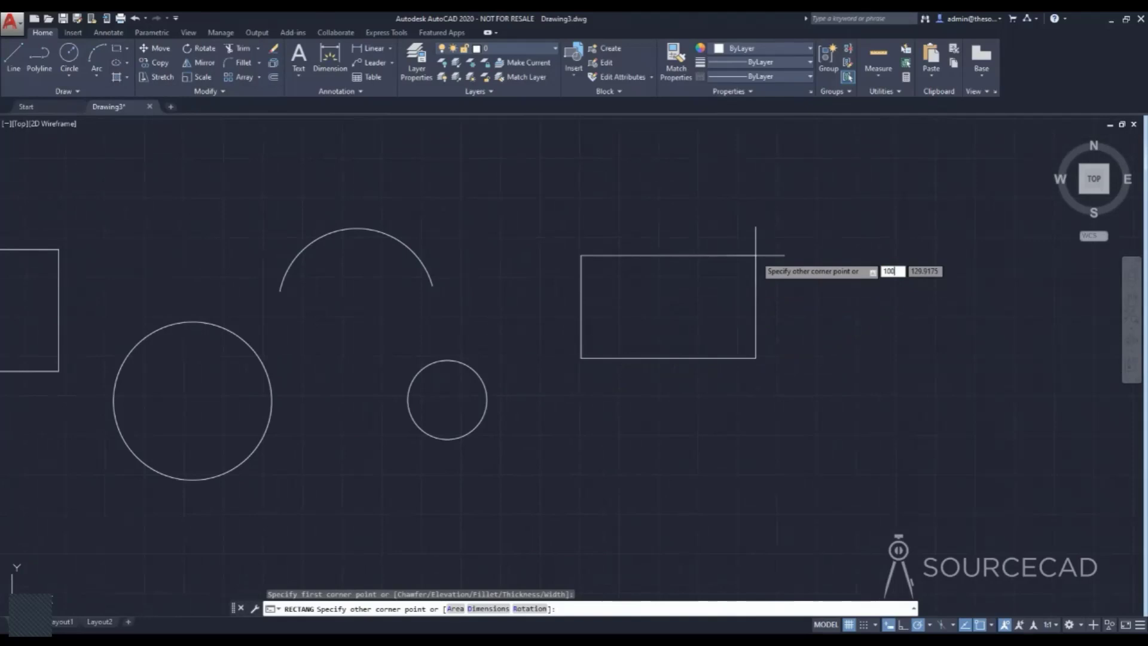
{"action": "type", "text": "100"}
{"action": "key", "text": "Tab"}
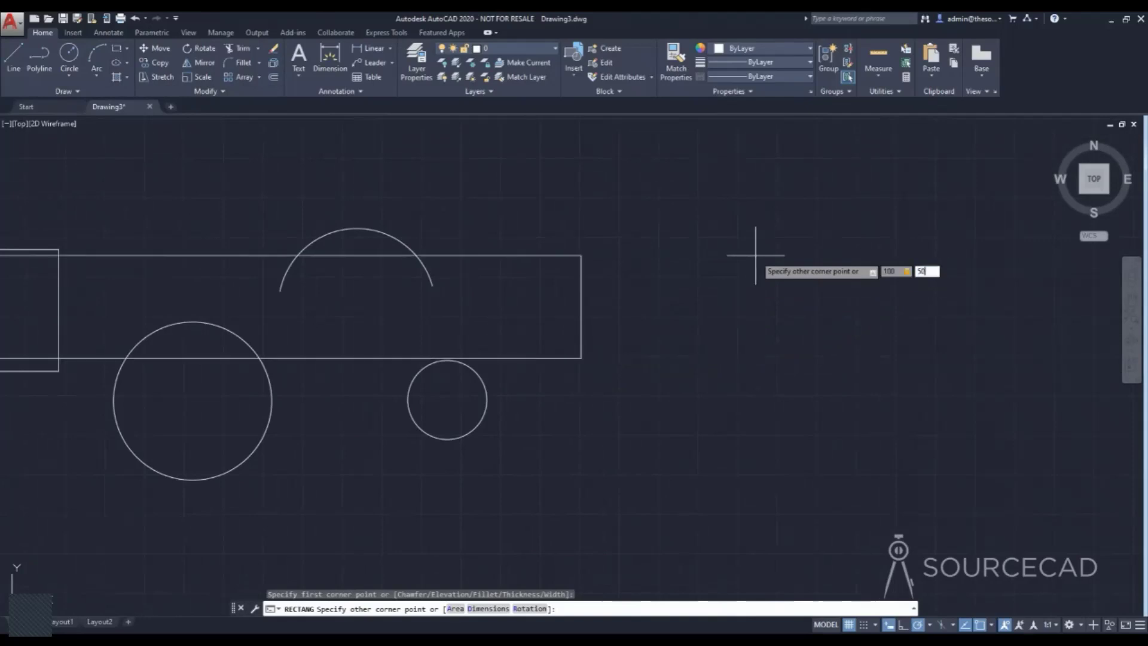
{"action": "key", "text": "Return"}
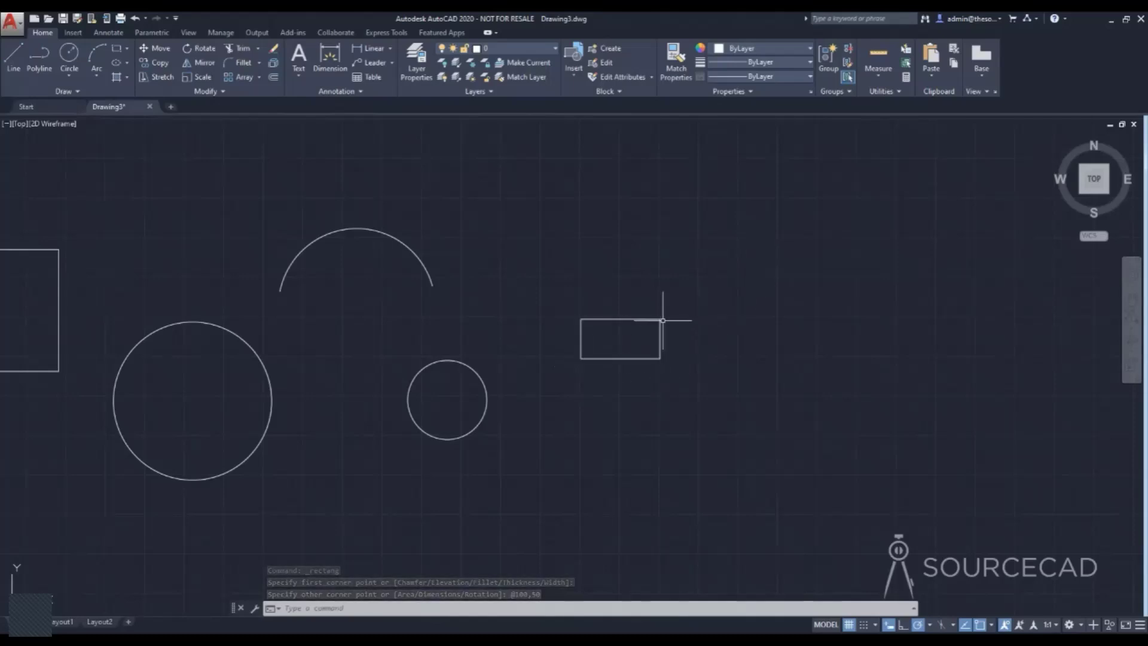
Move the large circle by its center to the free space above the small rectangle, right of the arc.
{"action": "middle_click_drag", "start_coordinate": [507, 345], "coordinate": [753, 363]}
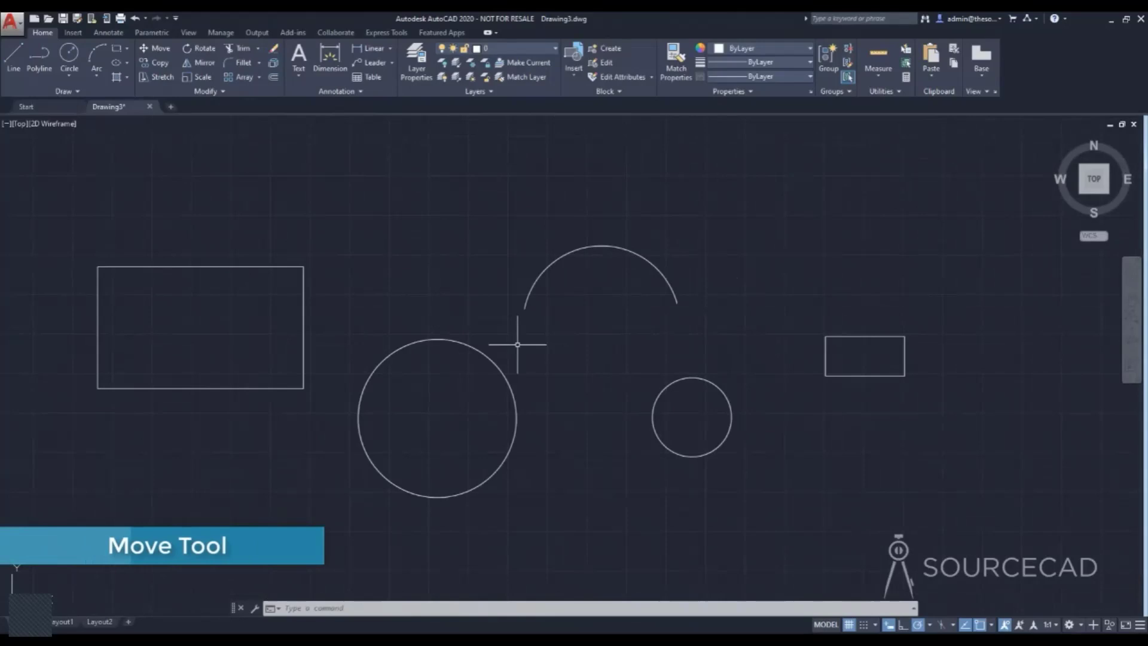
{"action": "mouse_move", "coordinate": [584, 351]}
{"action": "middle_mouse_down"}
{"action": "mouse_move", "coordinate": [477, 364]}
{"action": "mouse_move", "coordinate": [577, 362]}
{"action": "mouse_move", "coordinate": [577, 338]}
{"action": "mouse_move", "coordinate": [554, 316]}
{"action": "mouse_move", "coordinate": [621, 338]}
{"action": "middle_mouse_up"}
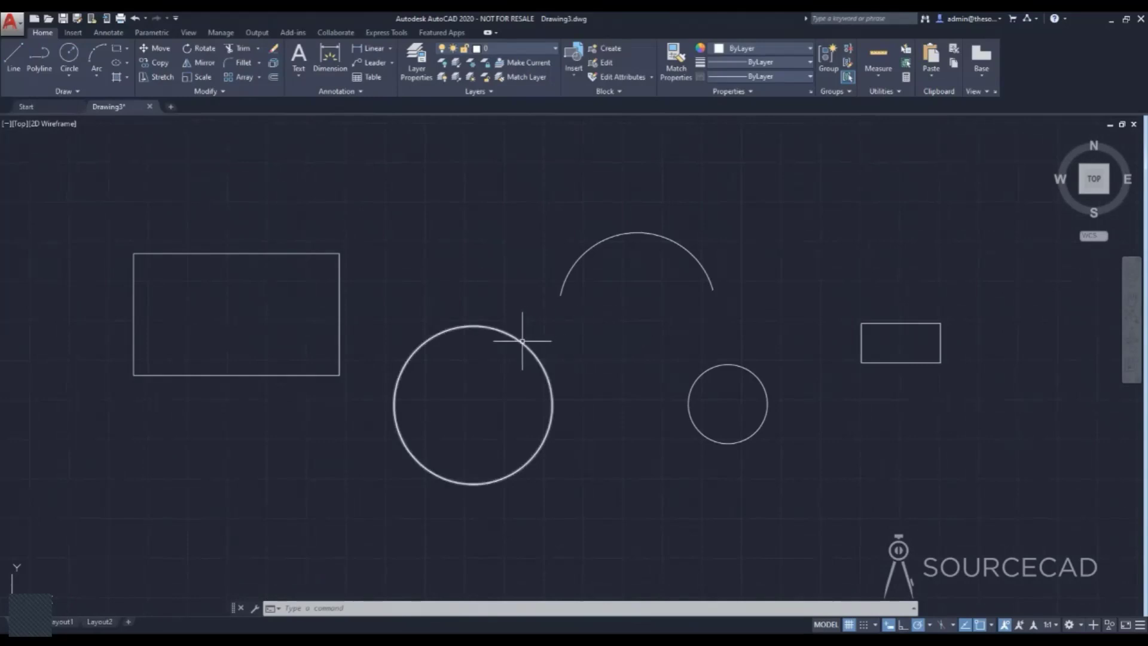
{"action": "left_click", "coordinate": [159, 49]}
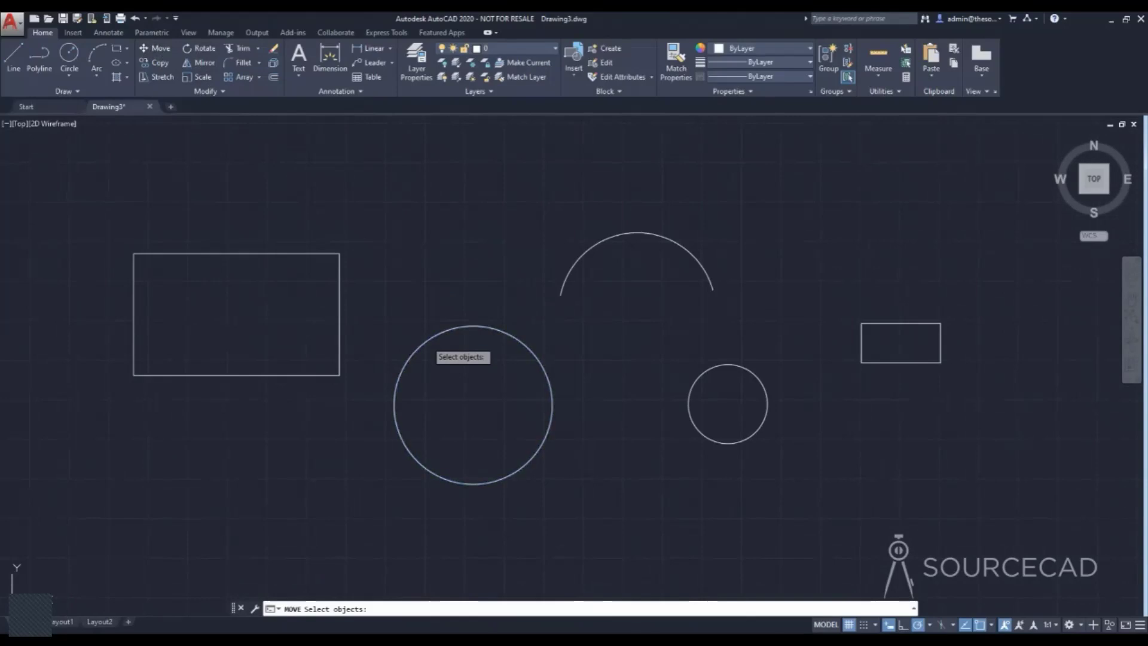
{"action": "left_click", "coordinate": [427, 340]}
{"action": "key", "text": "Return"}
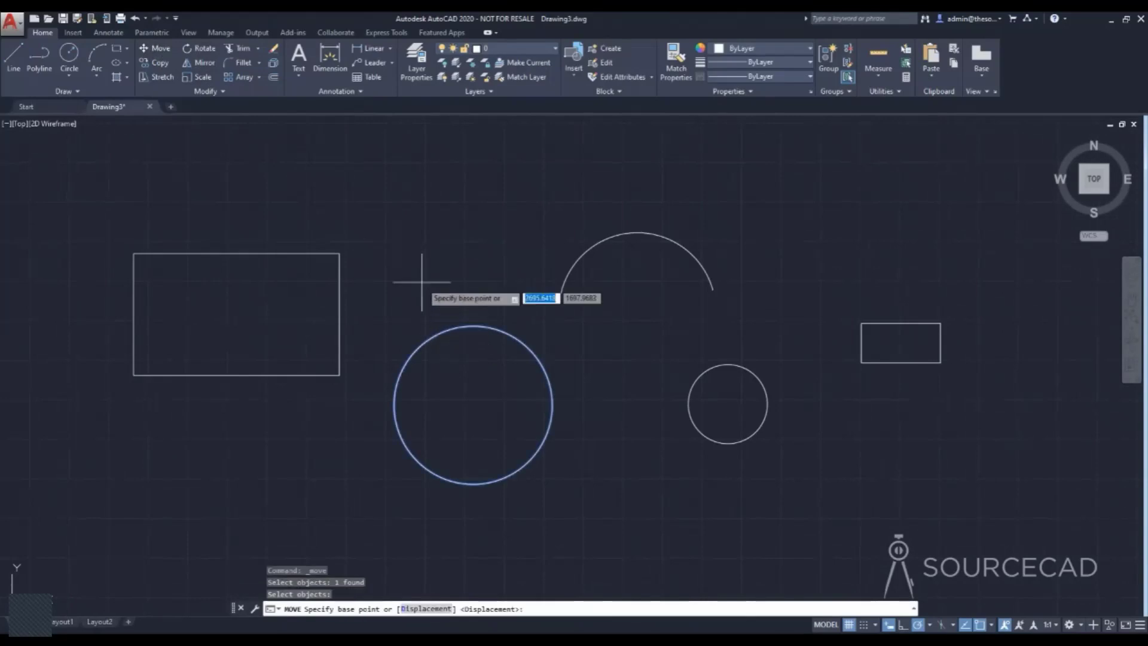
{"action": "left_click", "coordinate": [473, 404]}
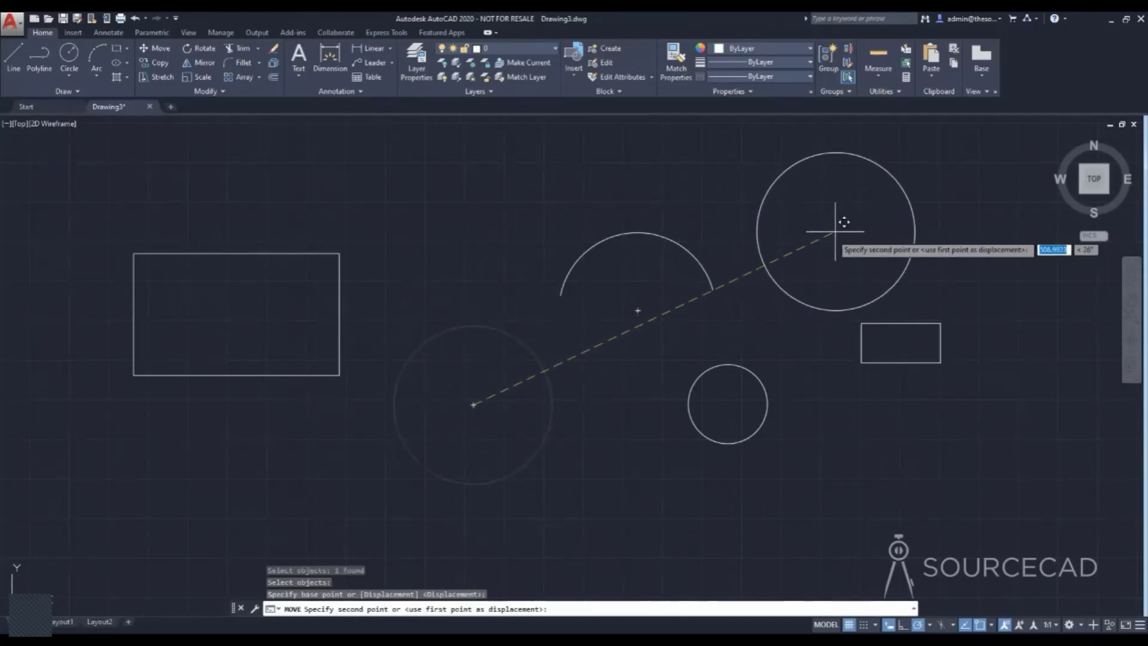
{"action": "left_click", "coordinate": [820, 235]}
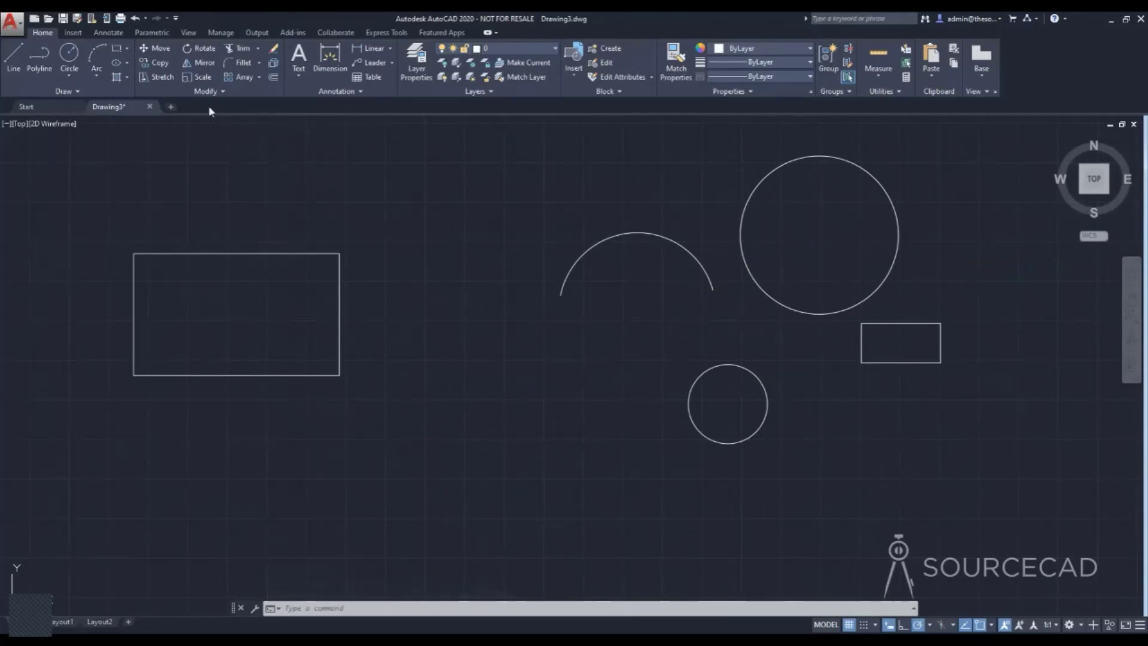
Move the small rectangle and the small circle together to the area just below the large rectangle.
{"action": "left_click", "coordinate": [160, 51]}
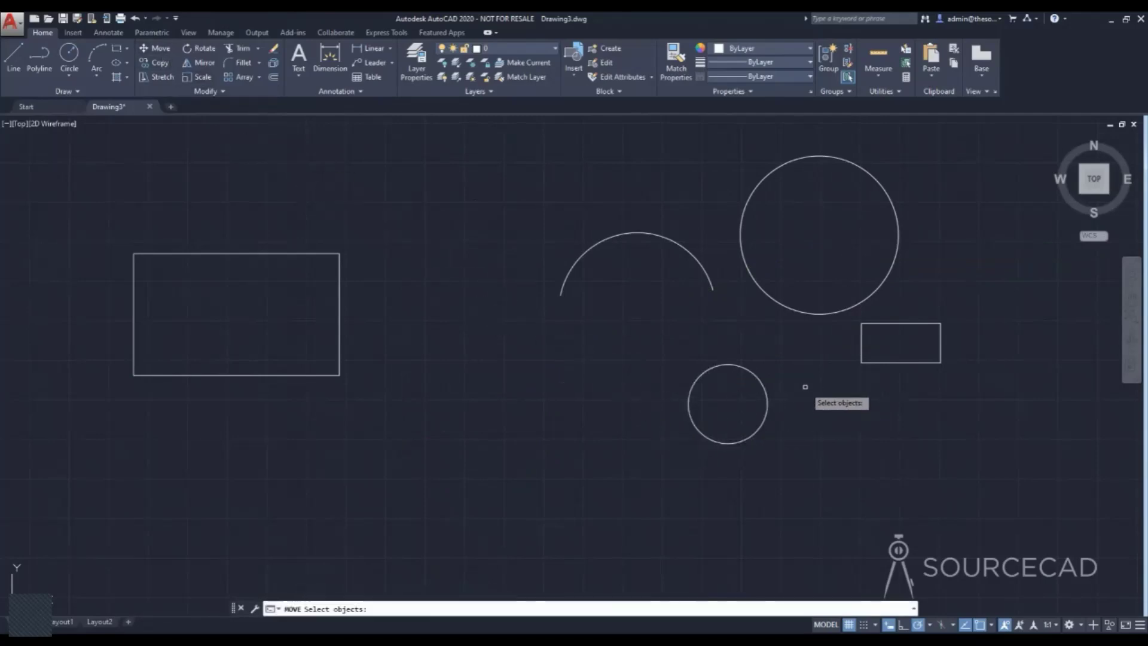
{"action": "left_click", "coordinate": [865, 363]}
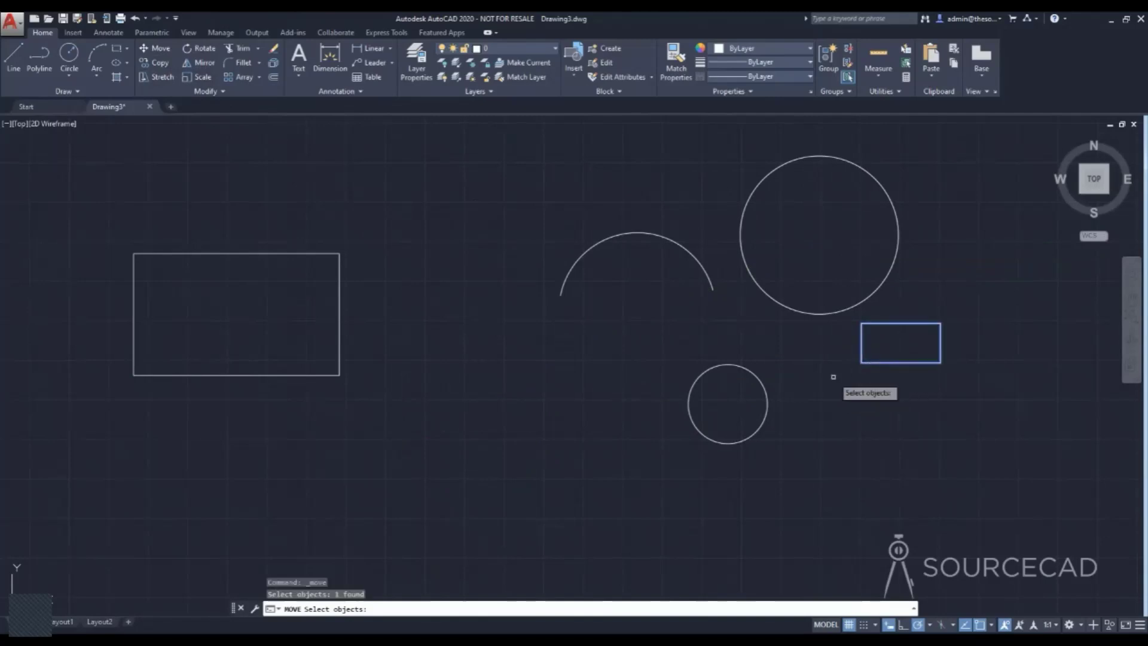
{"action": "left_click", "coordinate": [768, 390]}
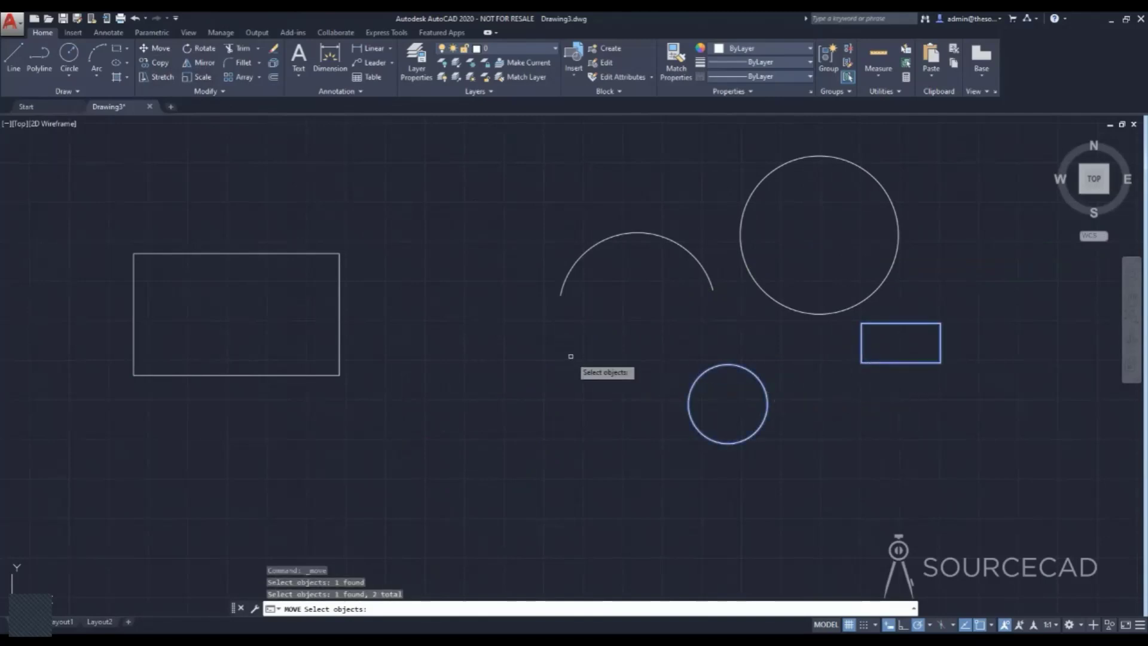
{"action": "key", "text": "Return"}
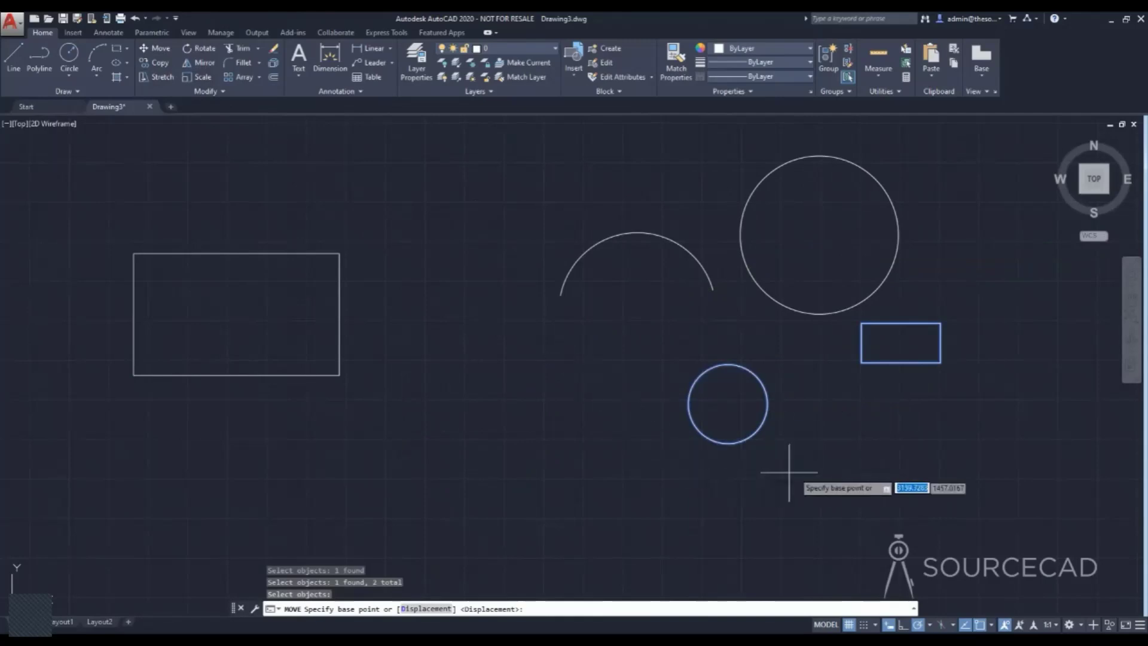
{"action": "left_click", "coordinate": [857, 479]}
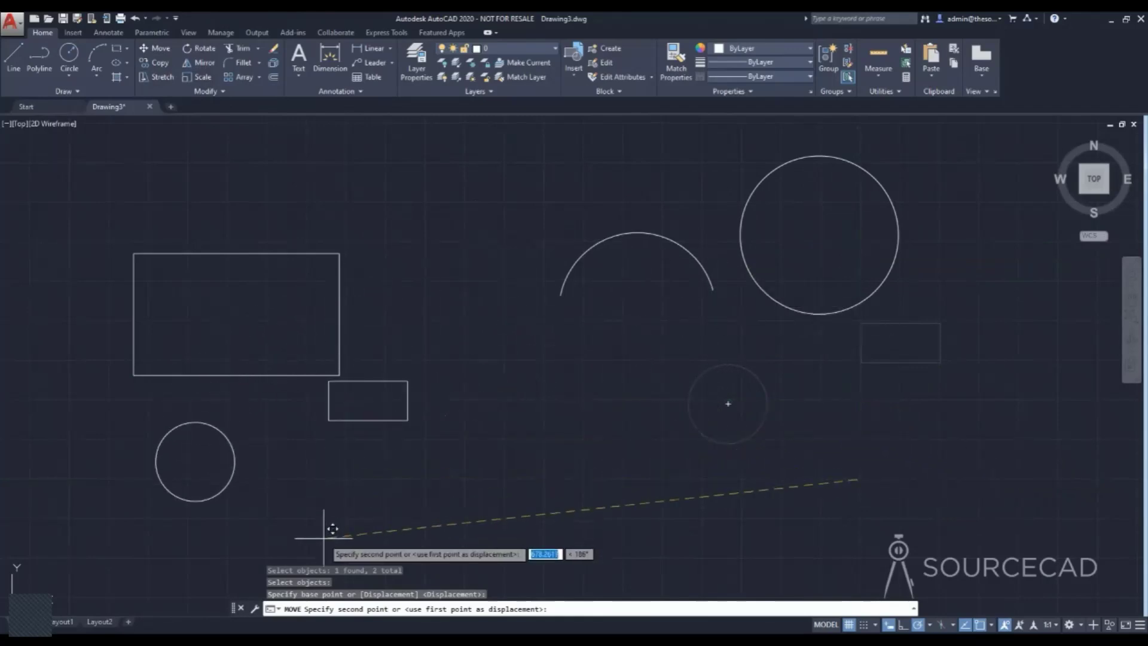
{"action": "left_click", "coordinate": [380, 530]}
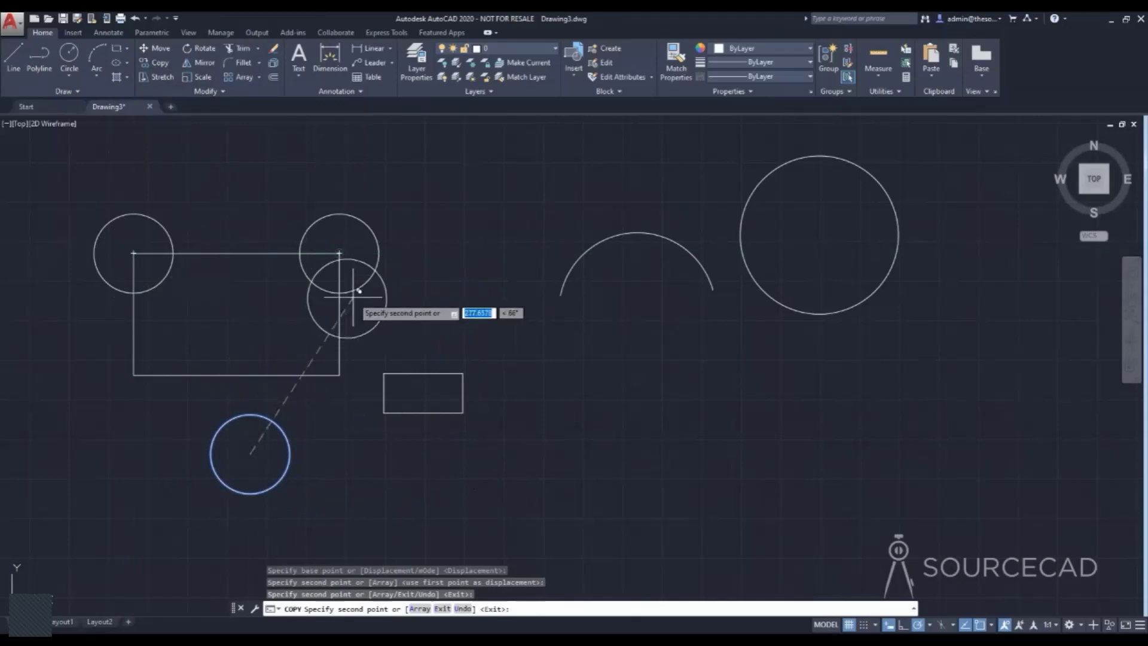
Place three more copies of the small circle: right of the large rectangle, below the arc, and below the large circle.
{"action": "left_click", "coordinate": [470, 226]}
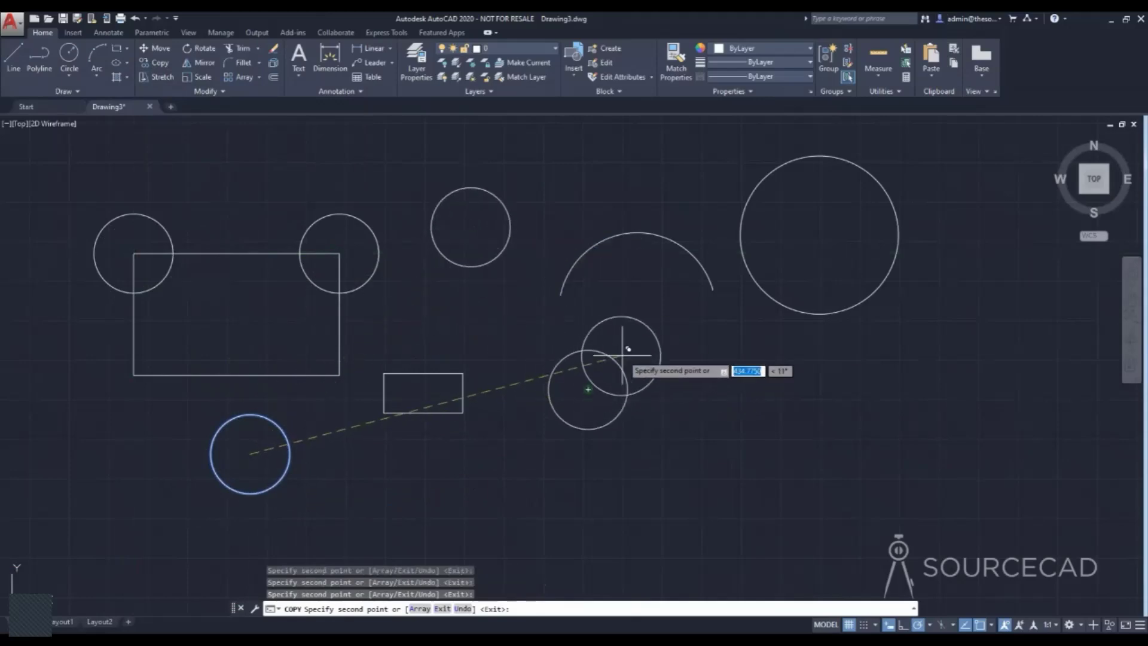
{"action": "left_click", "coordinate": [769, 394]}
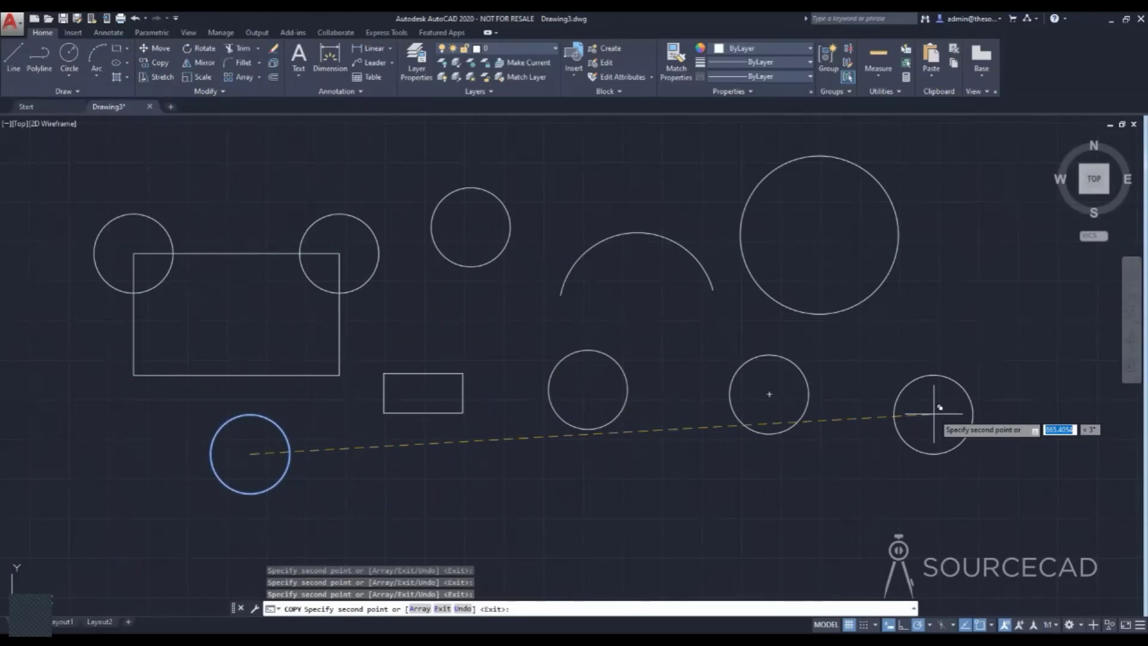
{"action": "key", "text": "Escape"}
Erase every circle, the arc and the large rectangle, keeping only the small rectangle.
{"action": "left_click", "coordinate": [948, 487]}
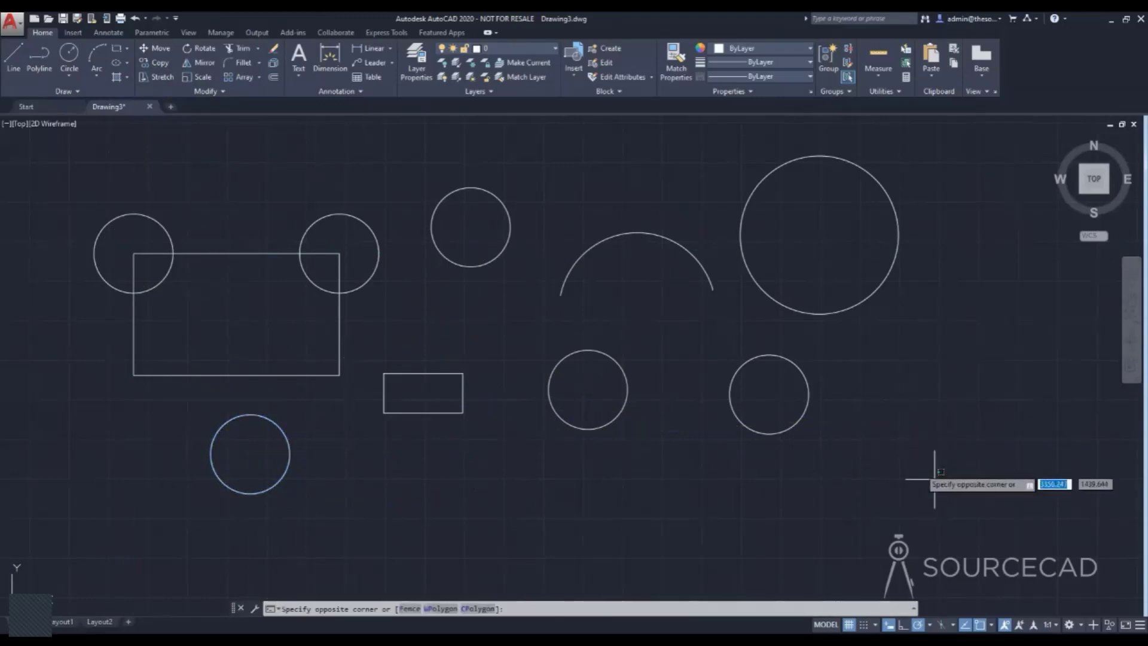
{"action": "left_click", "coordinate": [551, 192]}
{"action": "left_click", "coordinate": [538, 270]}
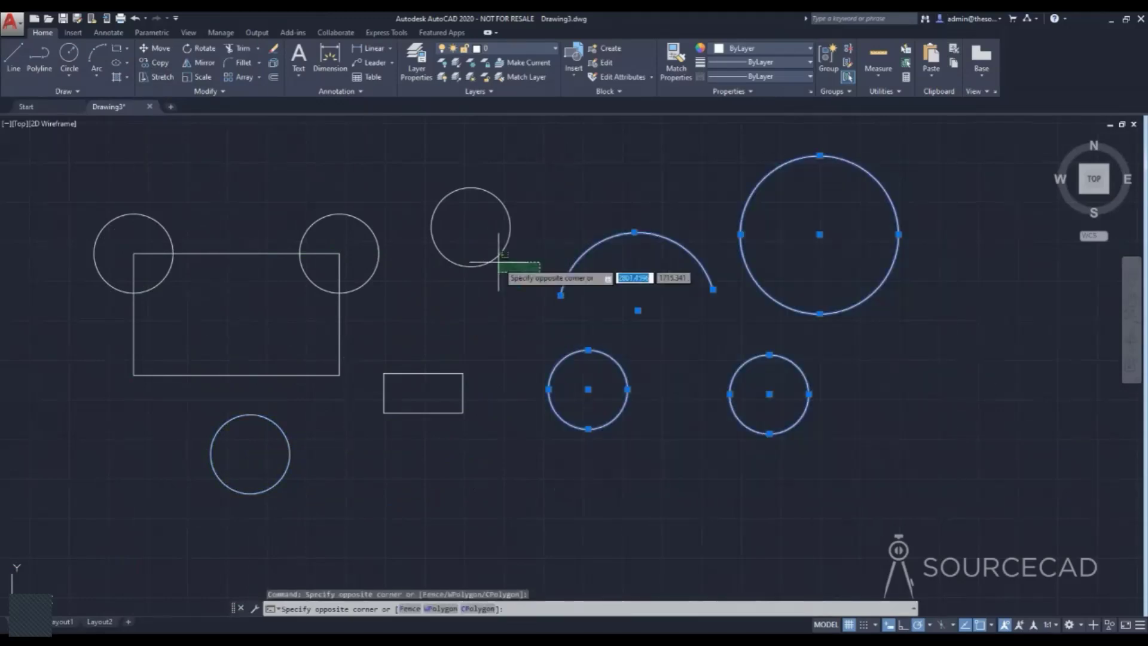
{"action": "left_click", "coordinate": [108, 187]}
{"action": "left_click", "coordinate": [289, 515]}
{"action": "left_click", "coordinate": [223, 458]}
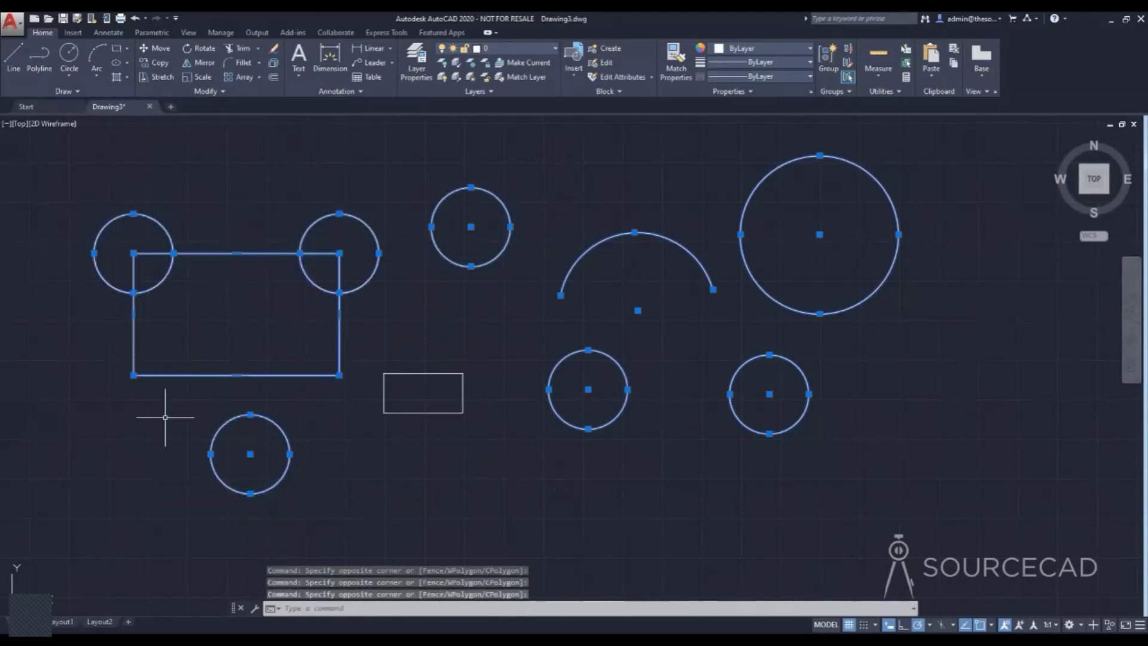
{"action": "key", "text": "Delete"}
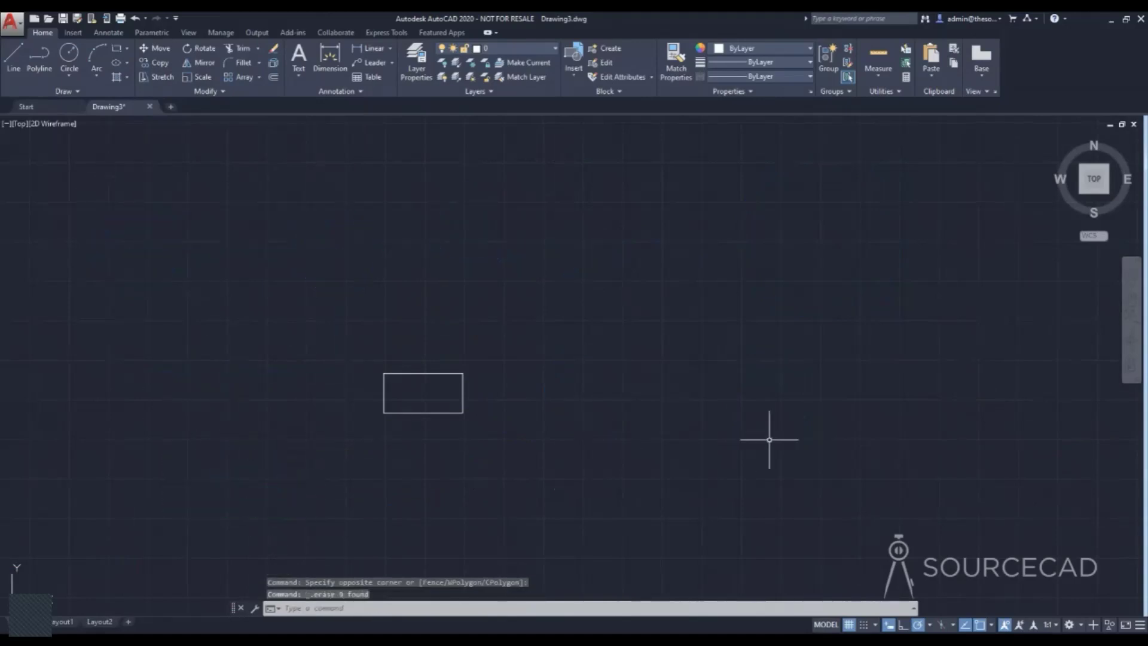
Turn off dynamic input and rotate the small rectangle counterclockwise about its lower-left corner.
{"action": "left_click", "coordinate": [889, 625]}
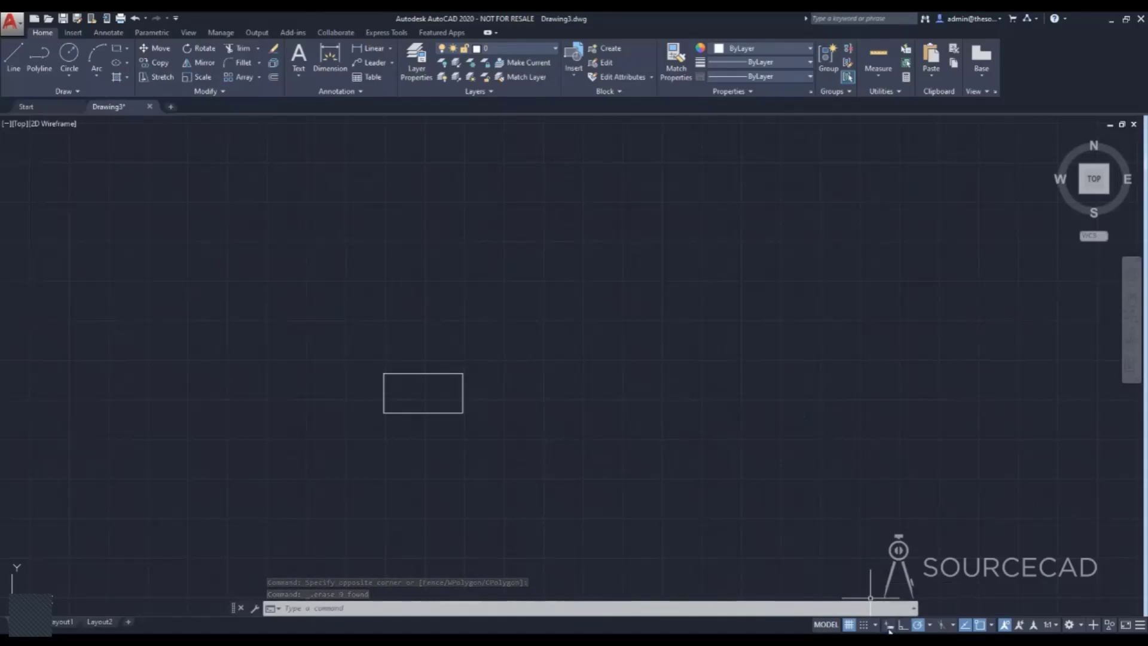
{"action": "scroll", "coordinate": [446, 384], "scroll_direction": "up", "scroll_amount": 4}
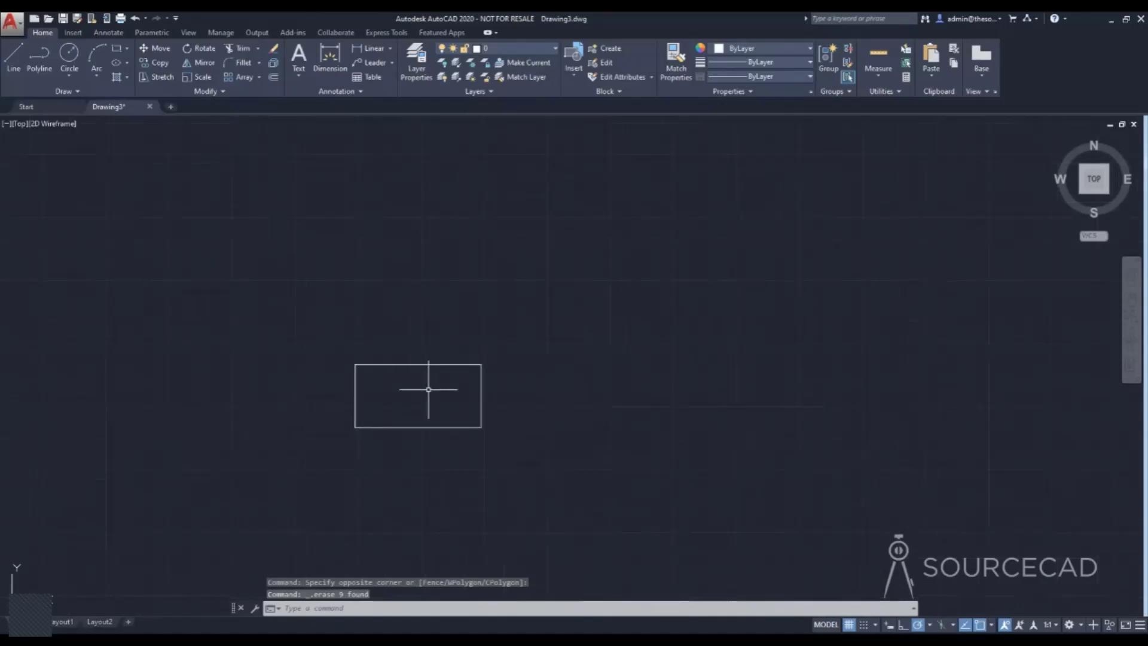
{"action": "middle_click_drag", "start_coordinate": [436, 397], "coordinate": [456, 339]}
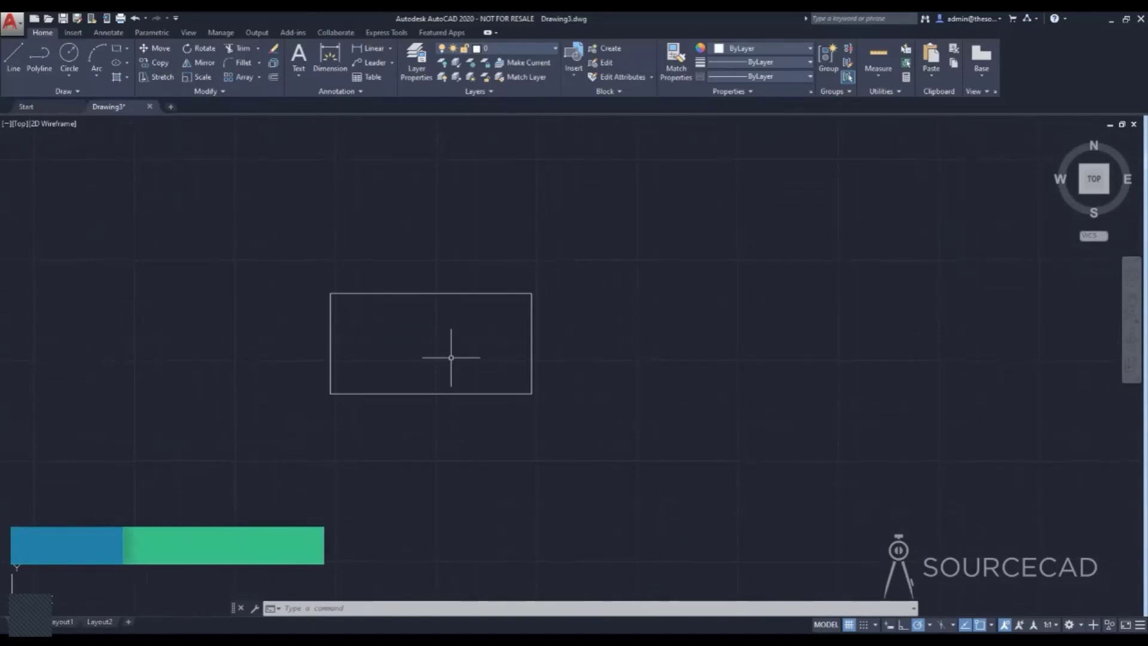
{"action": "left_click", "coordinate": [201, 52]}
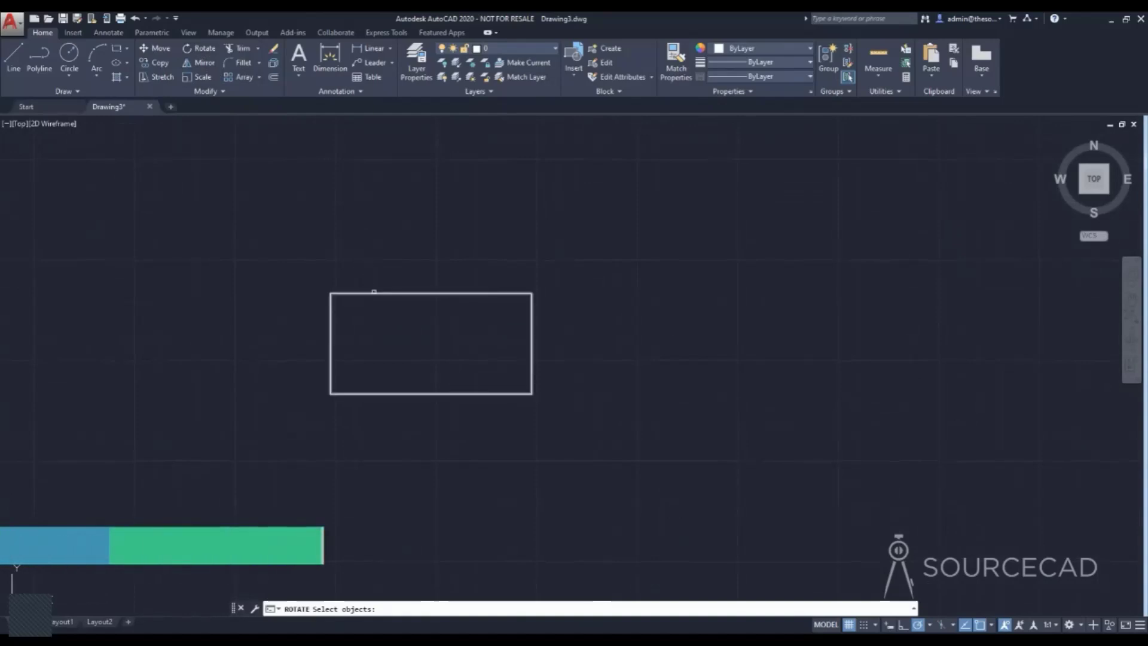
{"action": "left_click", "coordinate": [376, 293]}
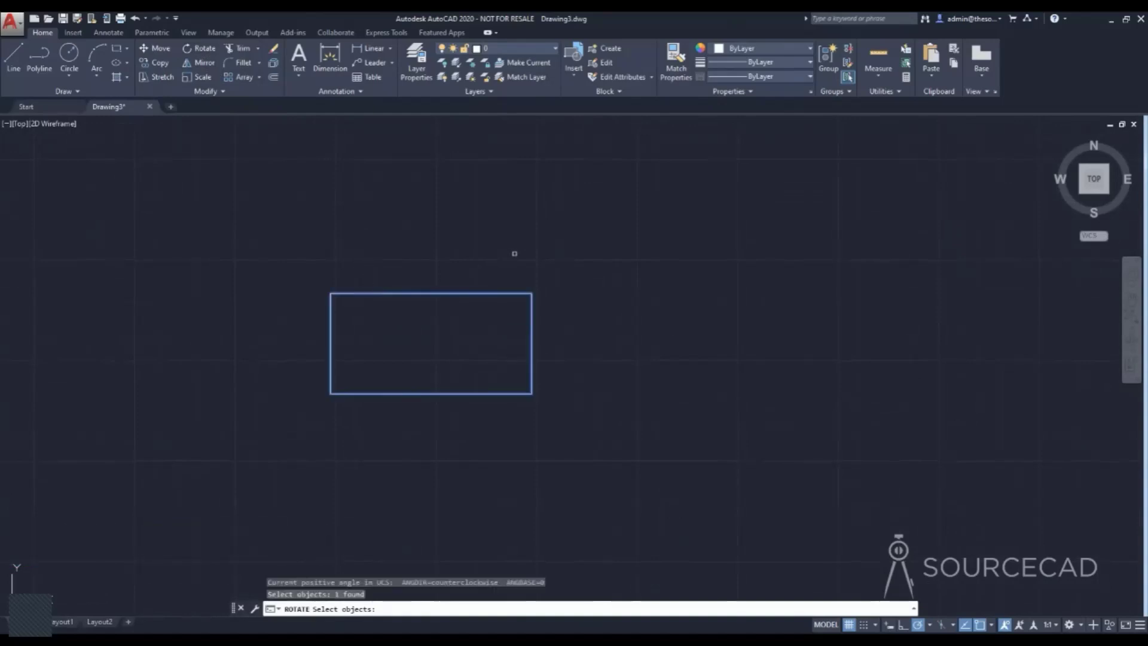
{"action": "key", "text": "Return"}
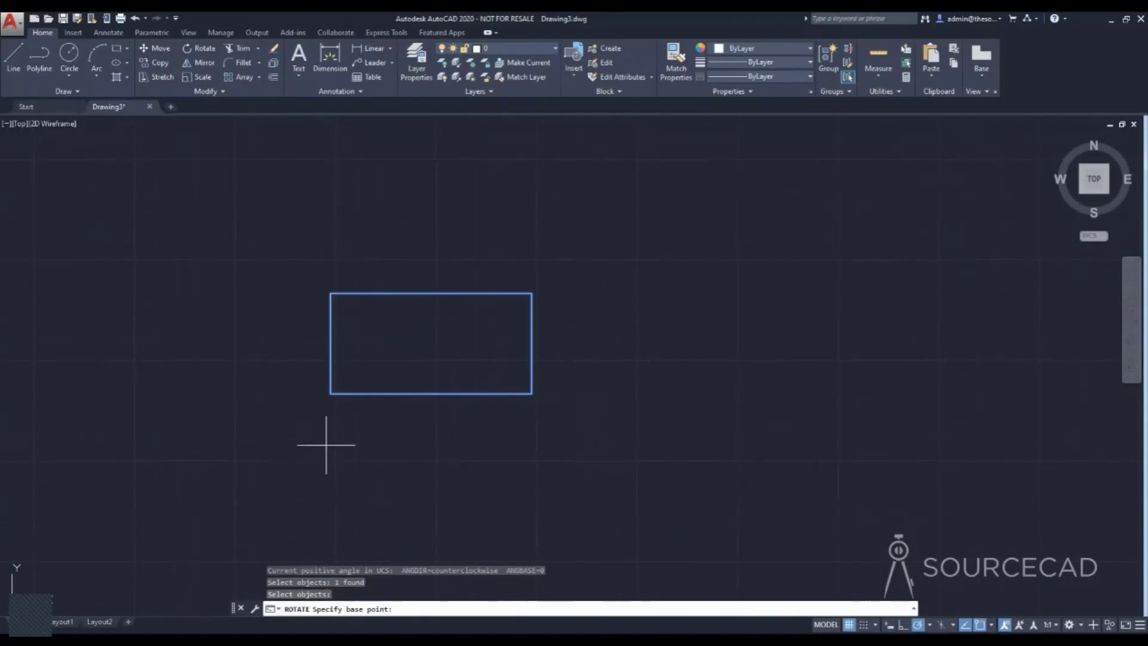
{"action": "left_click", "coordinate": [330, 394]}
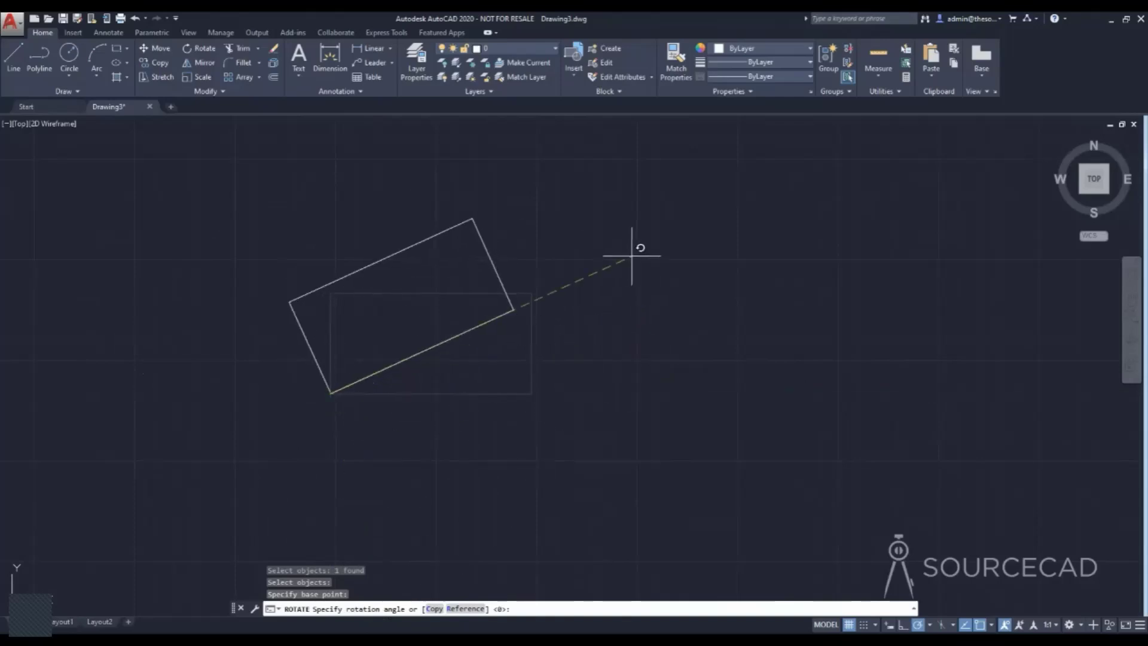
{"action": "key", "text": "Return"}
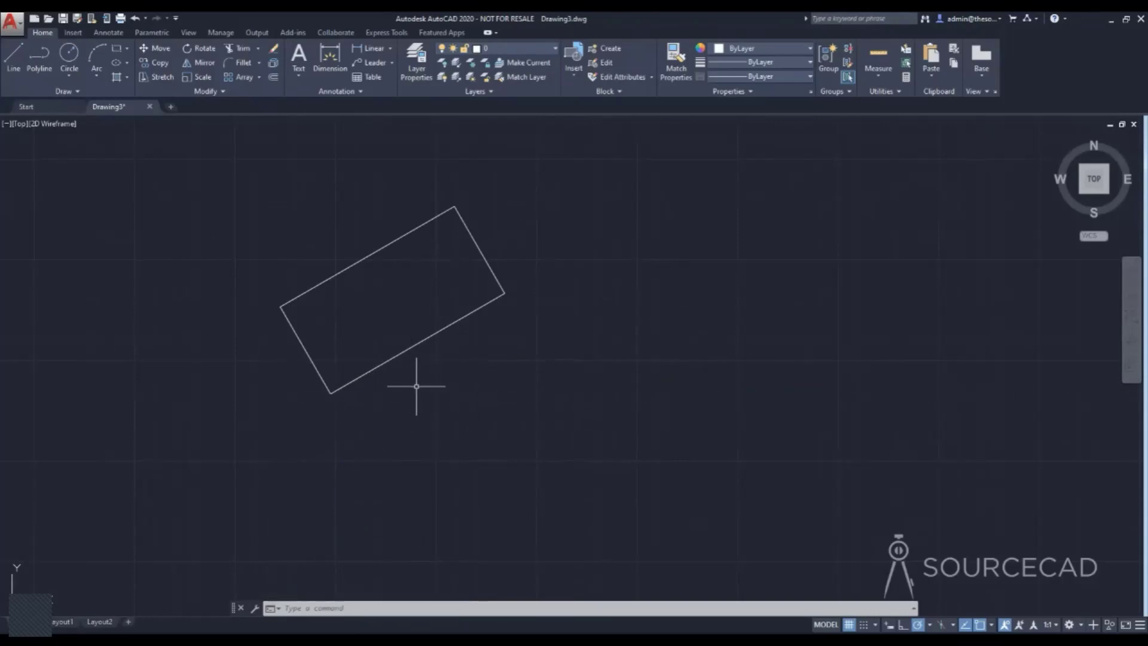
Draw a small freehand circle inside the rotated rectangle, near its upper-right end.
{"action": "left_click", "coordinate": [69, 54]}
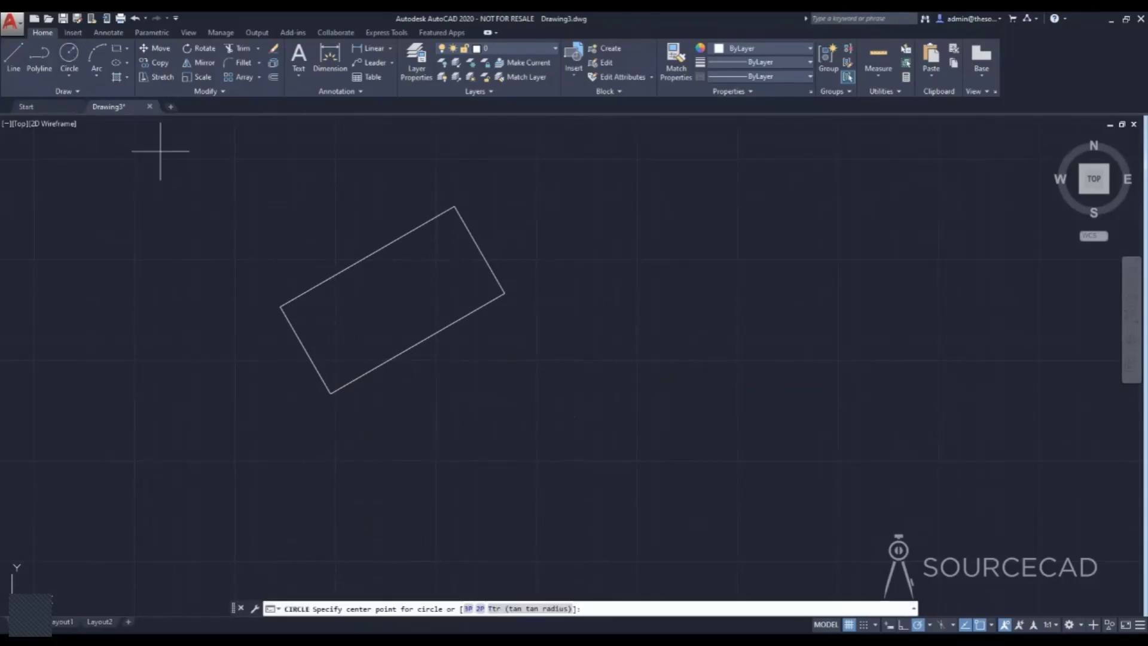
{"action": "left_click", "coordinate": [449, 267]}
{"action": "left_click", "coordinate": [432, 281]}
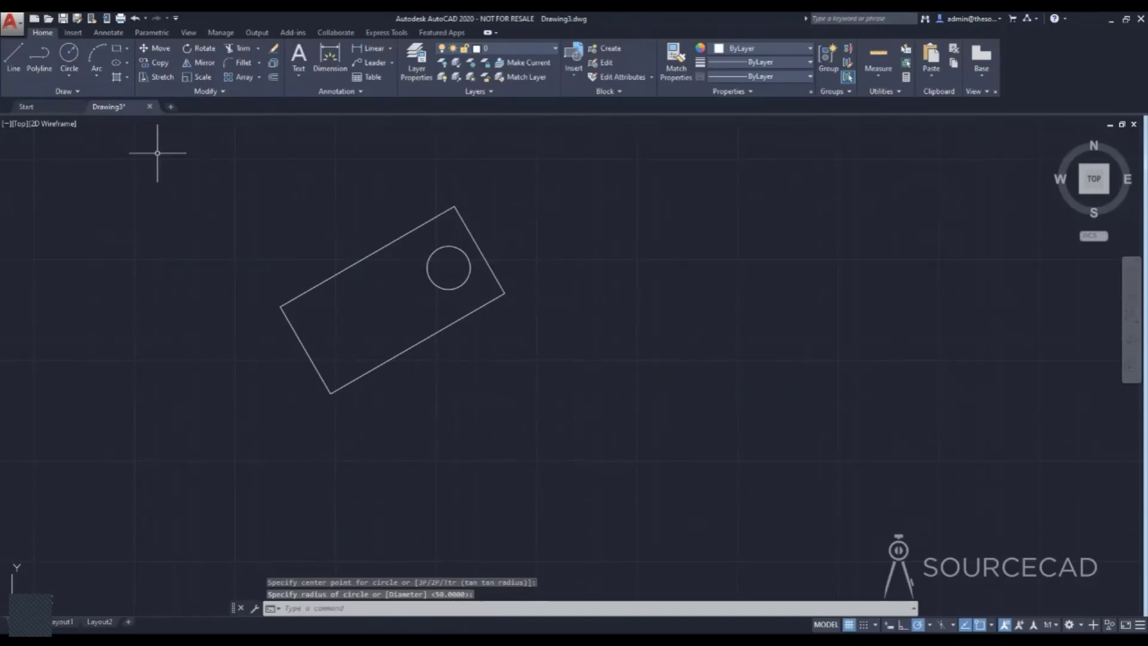
Draw a single vertical line just to the right of the rotated rectangle.
{"action": "left_click", "coordinate": [13, 58]}
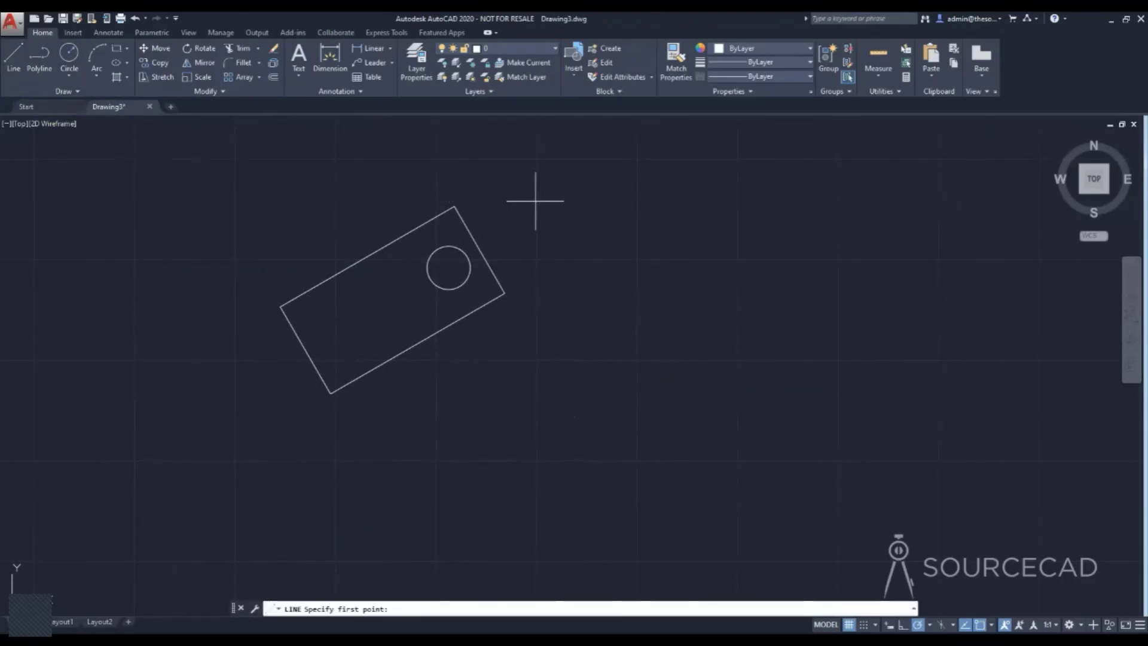
{"action": "left_click", "coordinate": [536, 195]}
{"action": "left_click", "coordinate": [537, 342]}
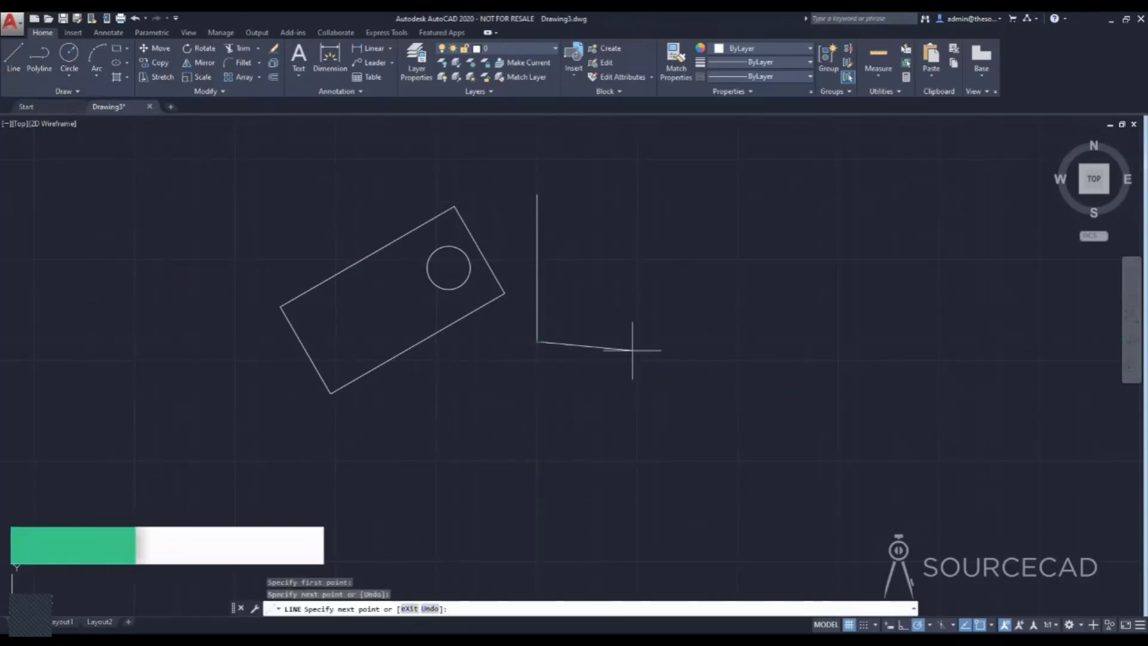
{"action": "key", "text": "Return"}
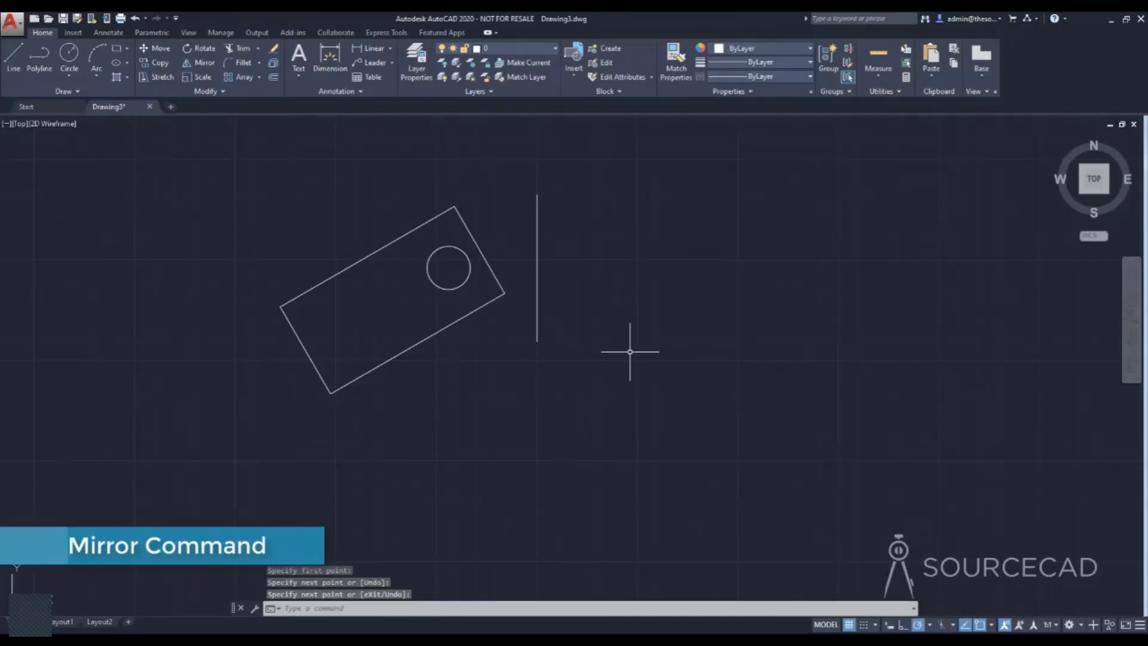
Mirror the rotated rectangle and its circle across the vertical line, keeping the originals.
{"action": "middle_click_drag", "start_coordinate": [616, 321], "coordinate": [569, 372]}
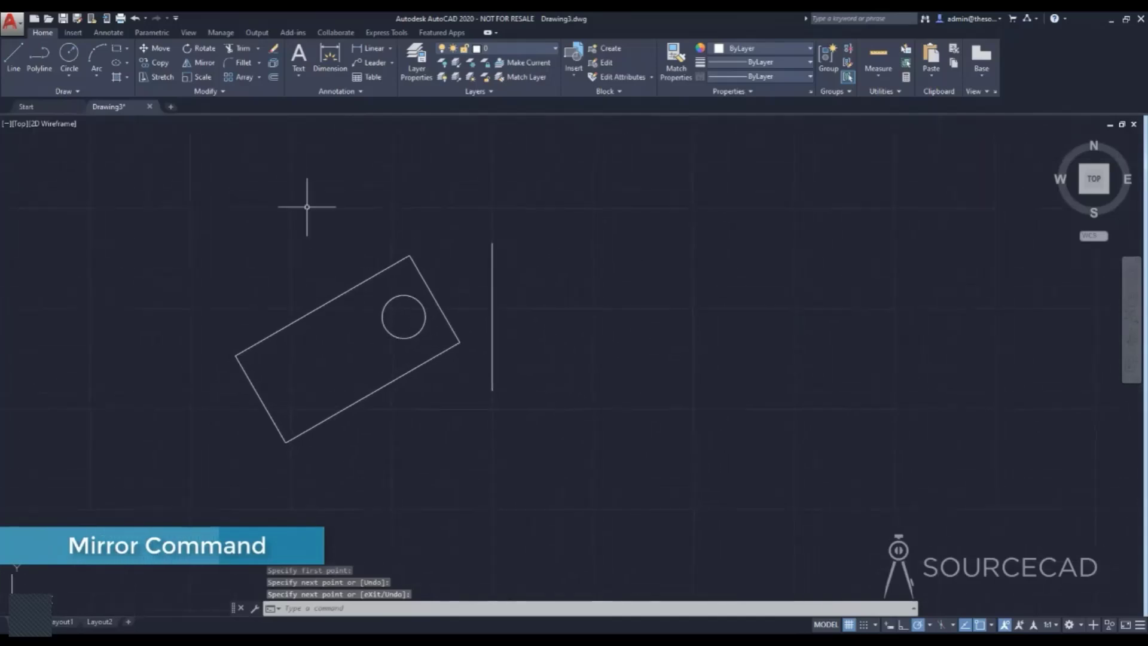
{"action": "left_click", "coordinate": [204, 67]}
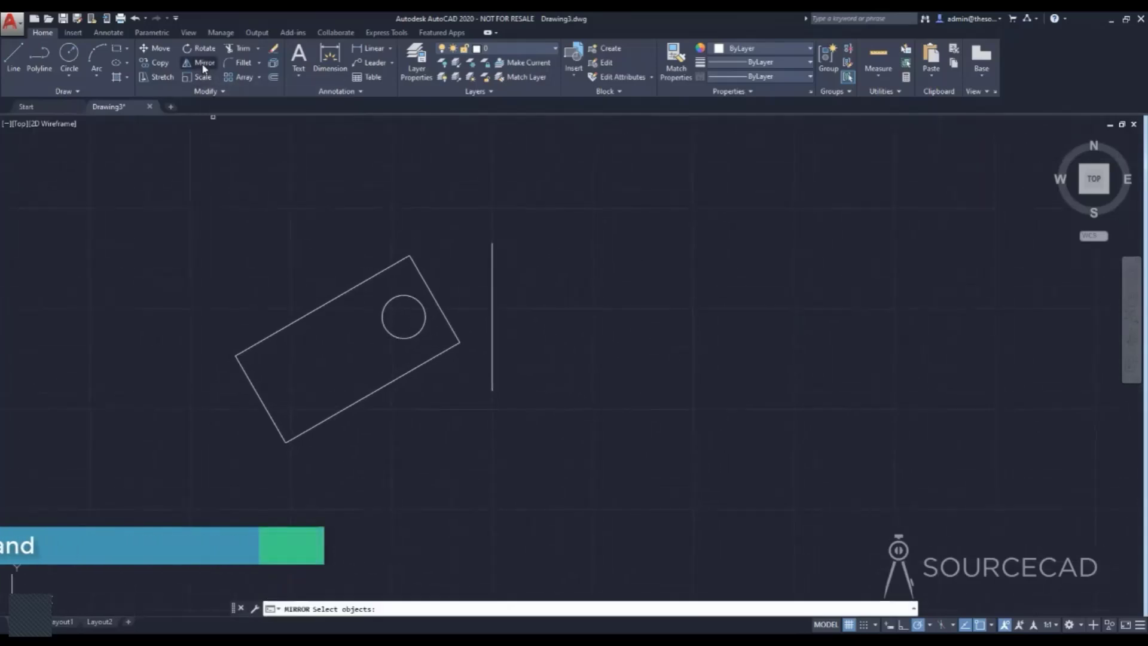
{"action": "mouse_move", "coordinate": [1125, 512]}
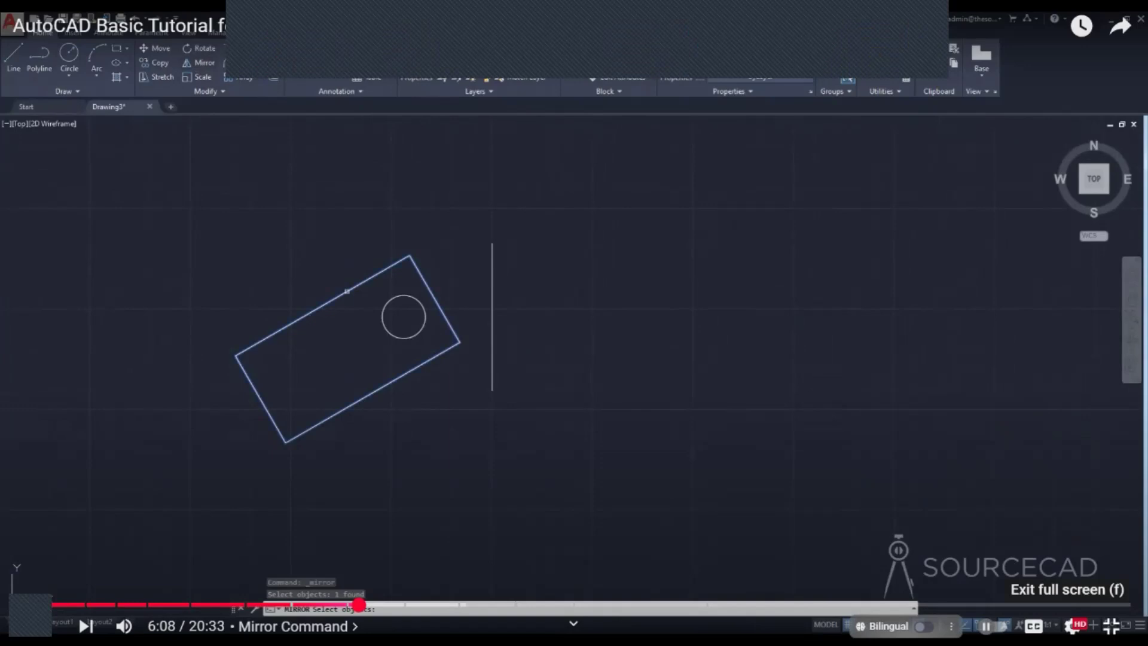
{"action": "left_click", "coordinate": [1111, 626]}
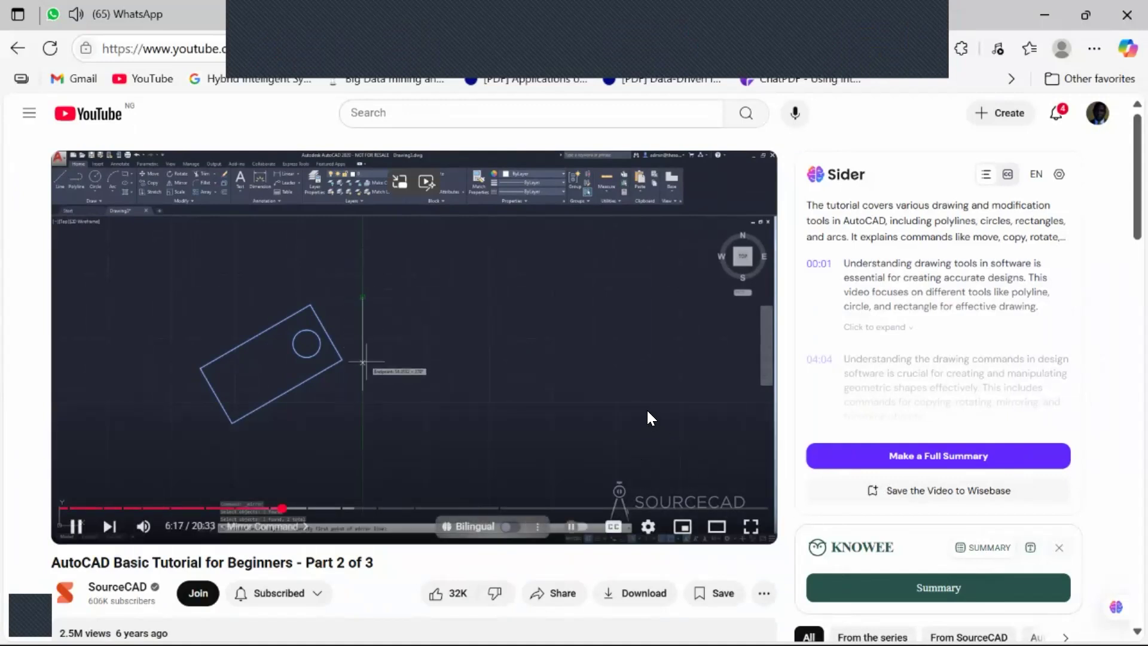
{"action": "left_click", "coordinate": [751, 527]}
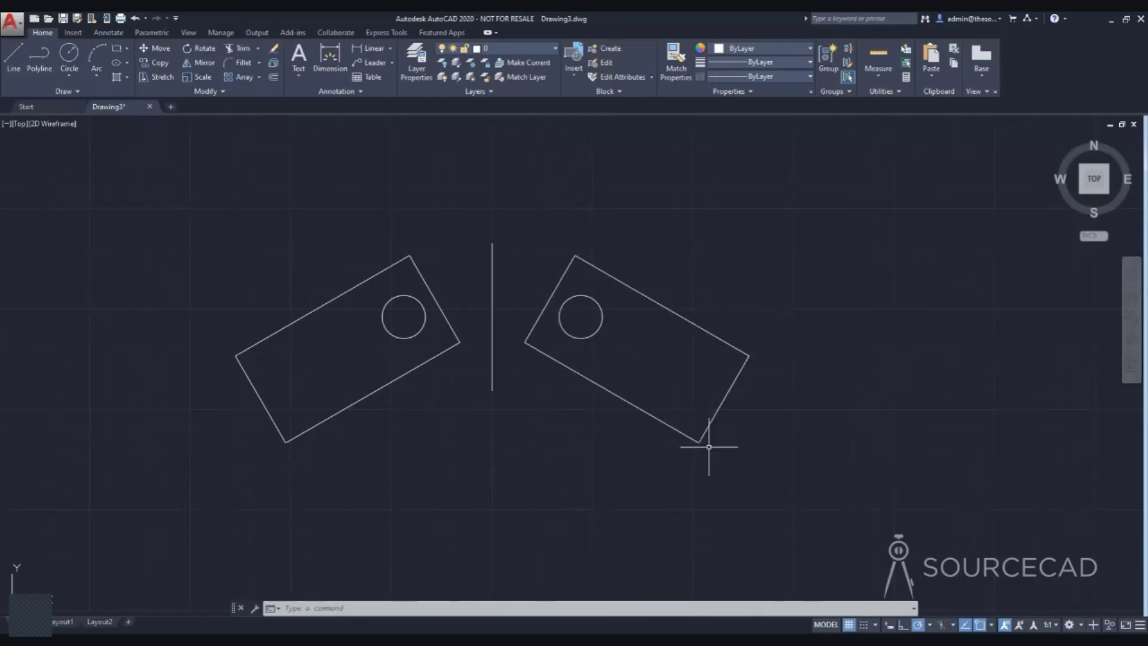
Erase the vertical line together with the mirrored rectangle and circle.
{"action": "left_click", "coordinate": [714, 451]}
{"action": "left_click", "coordinate": [484, 237]}
{"action": "key", "text": "Delete"}
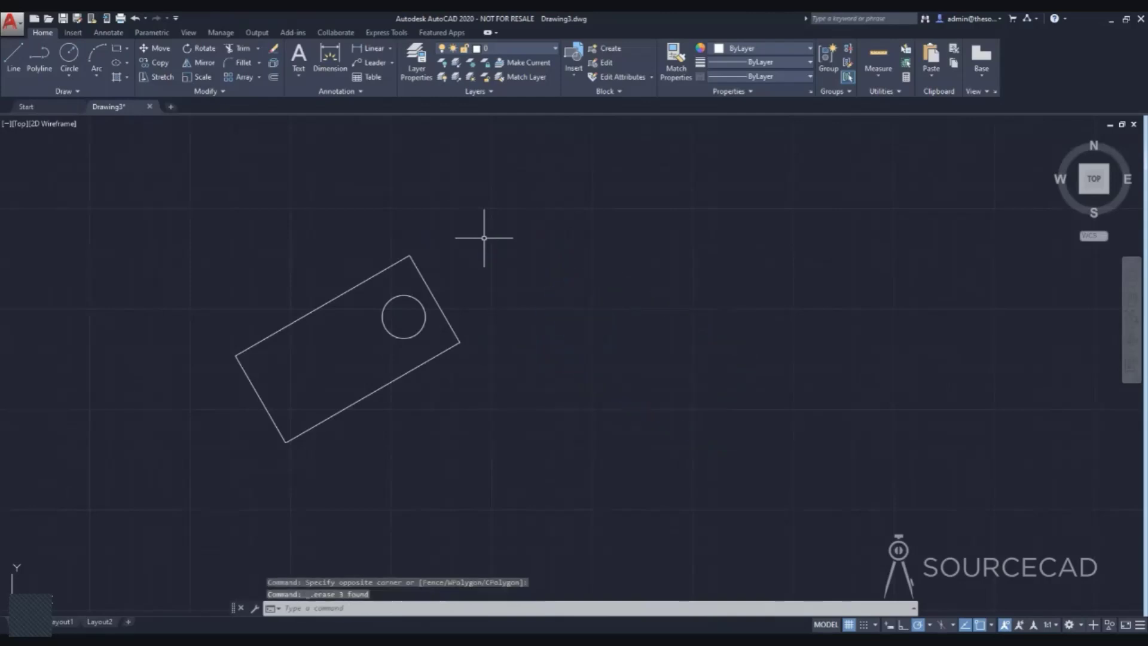
Mirror the rectangle and its circle across a vertical axis picked by two points to their right, keeping the source objects.
{"action": "left_click", "coordinate": [204, 63]}
{"action": "left_click", "coordinate": [343, 295]}
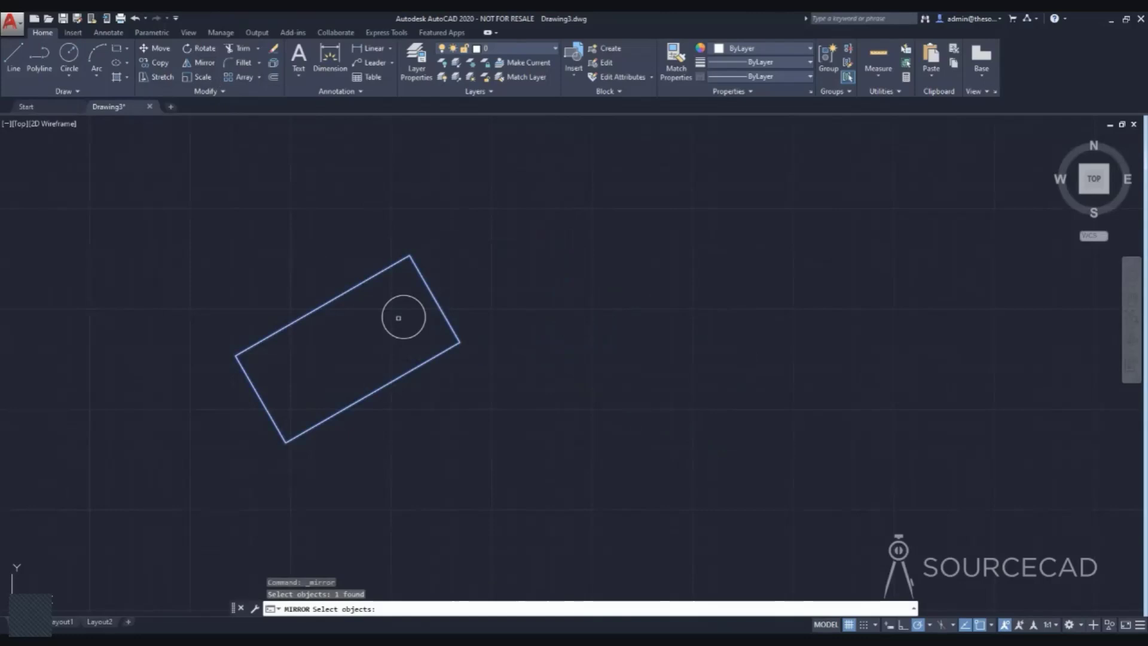
{"action": "left_click", "coordinate": [394, 297]}
{"action": "key", "text": "Return"}
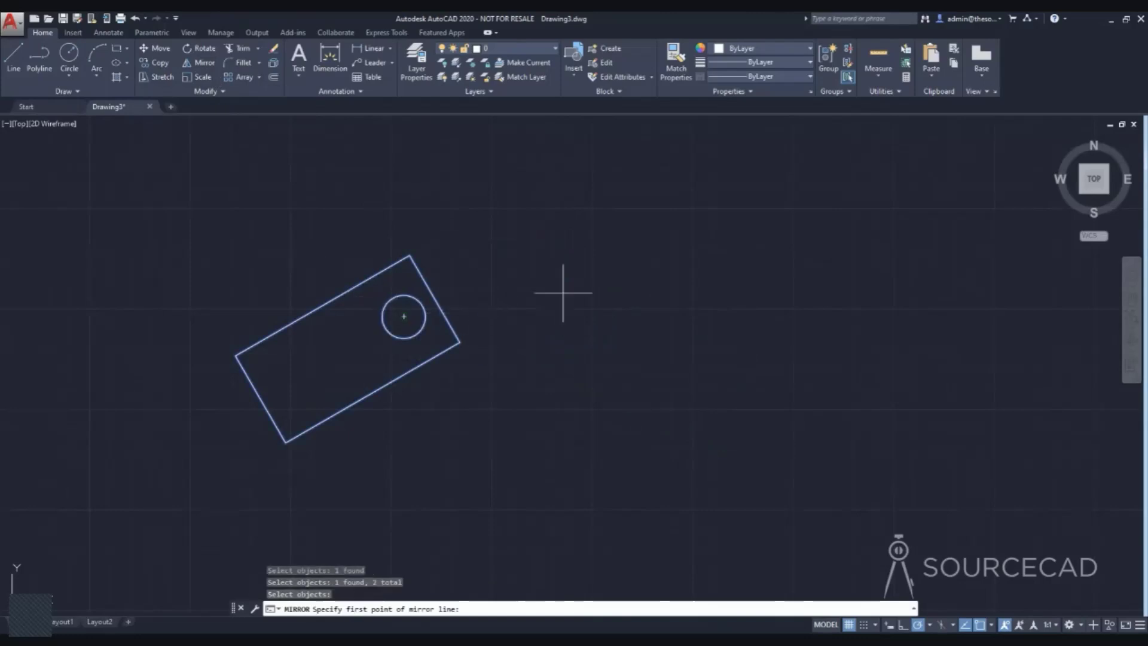
{"action": "left_click", "coordinate": [526, 243]}
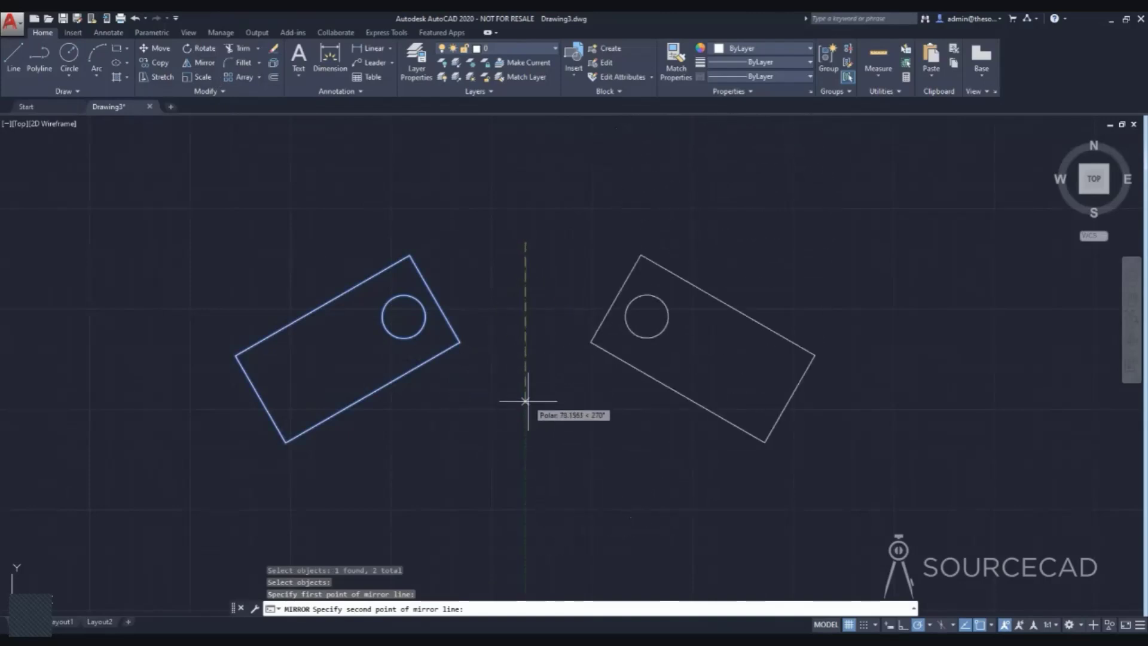
{"action": "left_click", "coordinate": [529, 395]}
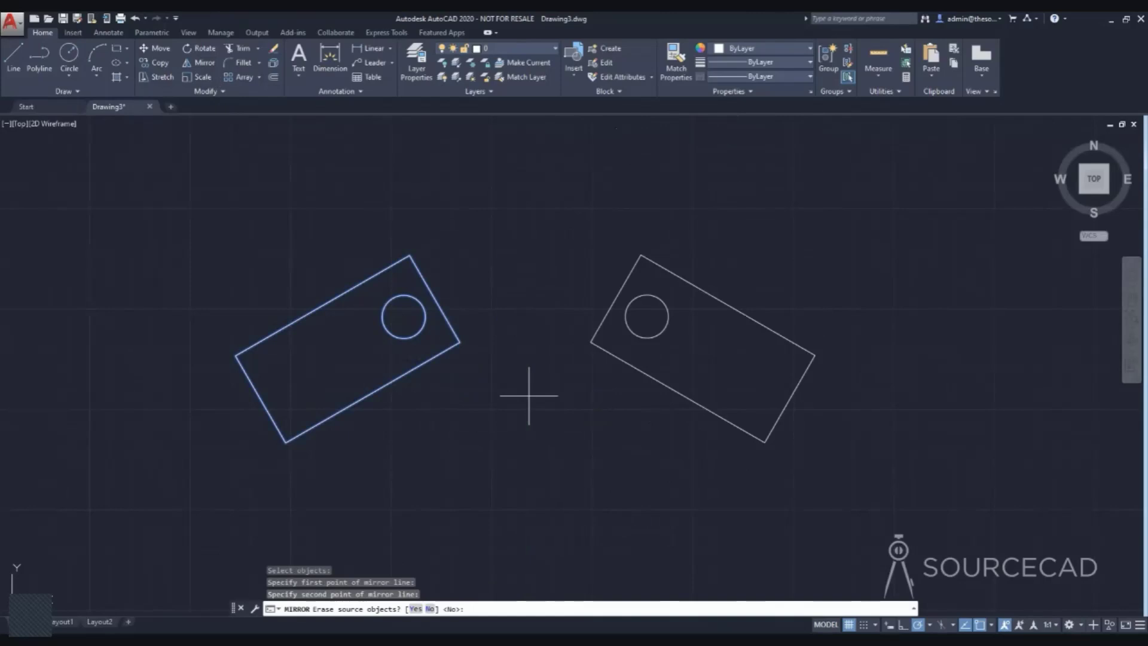
{"action": "key", "text": "Return"}
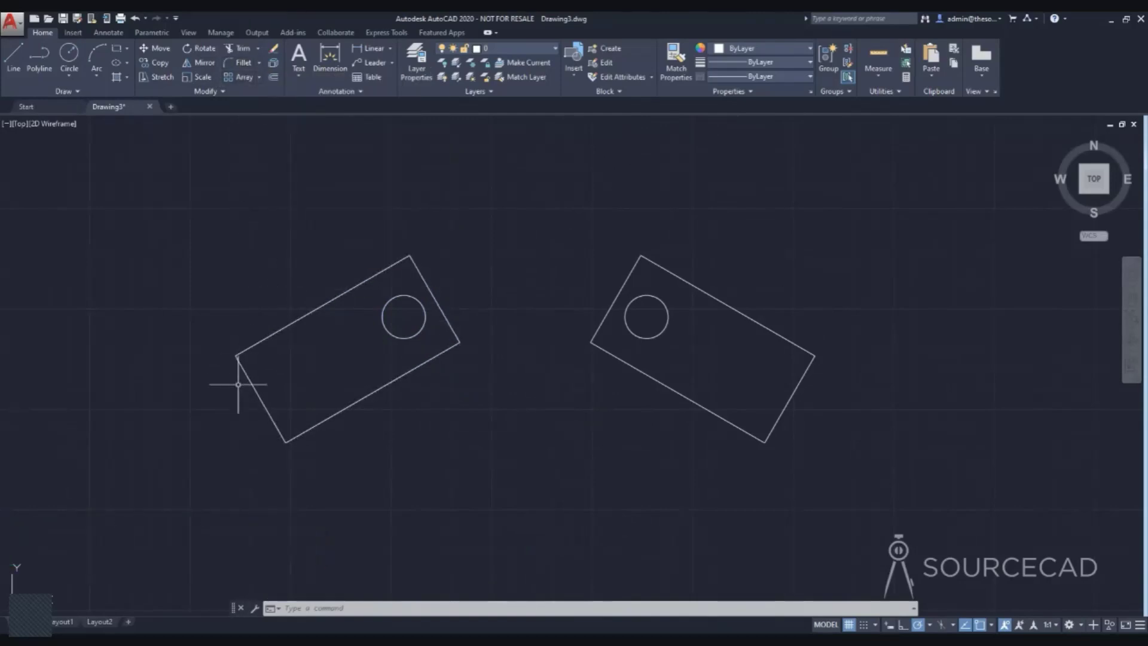
Start the Fillet command and set the fillet radius to 5.
{"action": "left_click", "coordinate": [240, 63]}
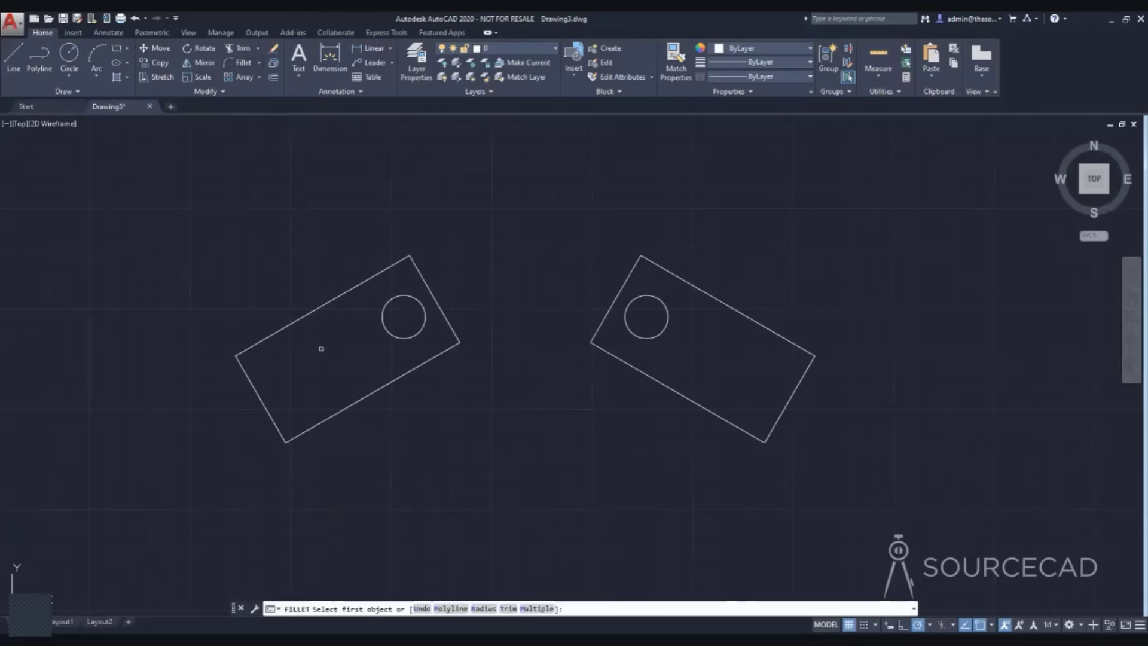
{"action": "left_click", "coordinate": [483, 608]}
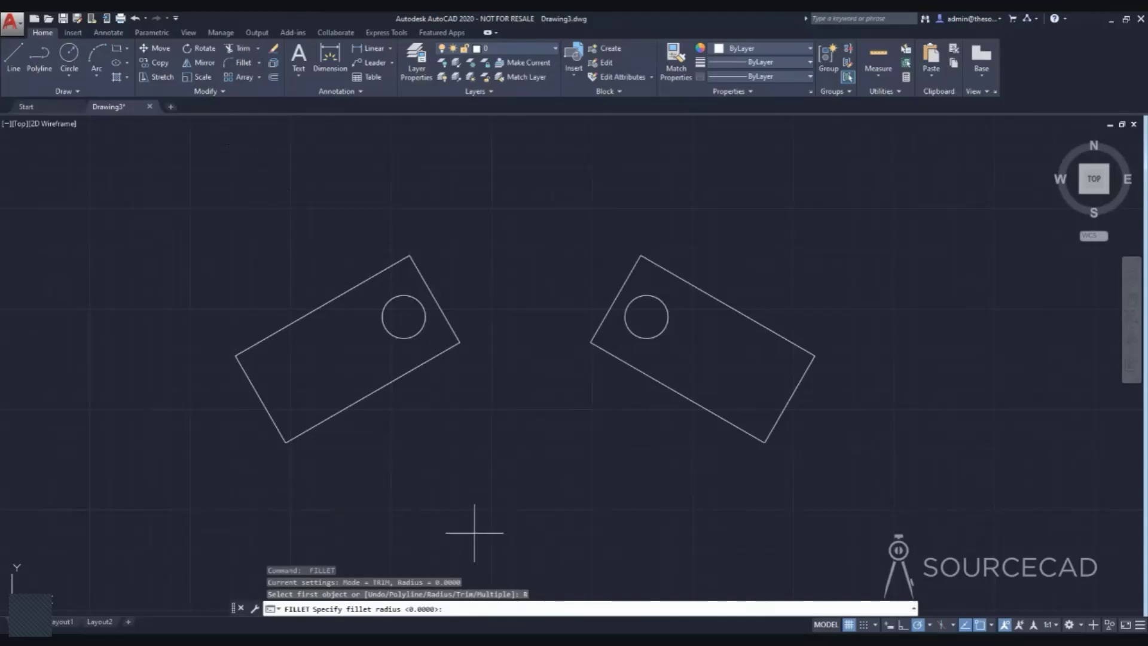
{"action": "mouse_move", "coordinate": [720, 516]}
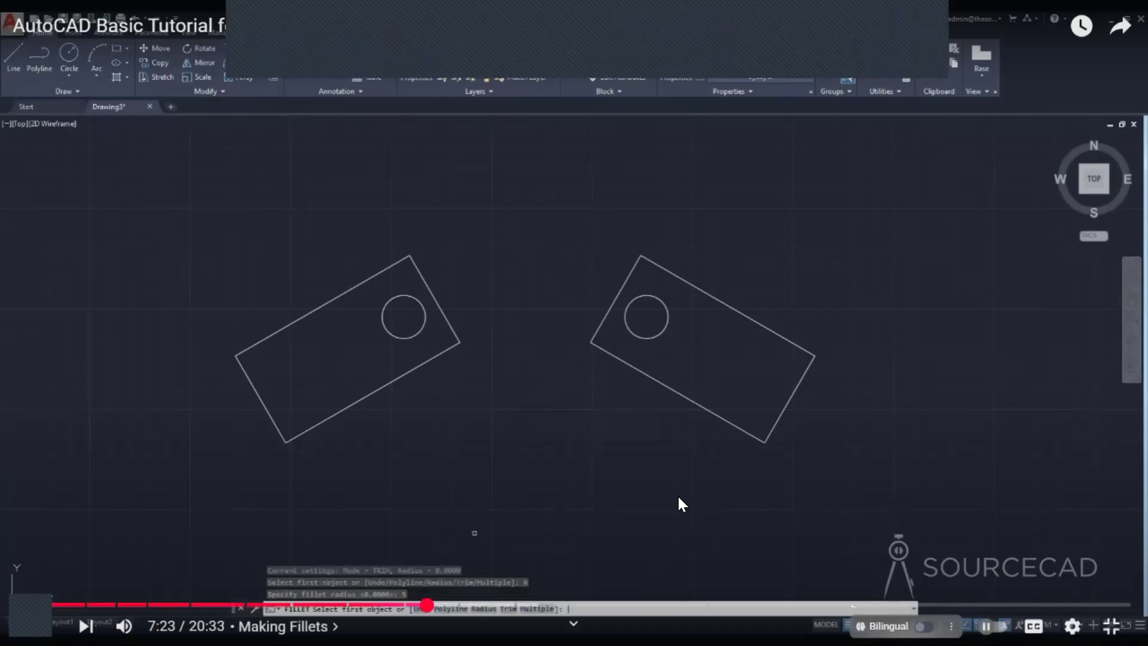
{"action": "left_click", "coordinate": [910, 361]}
{"action": "left_click", "coordinate": [909, 361]}
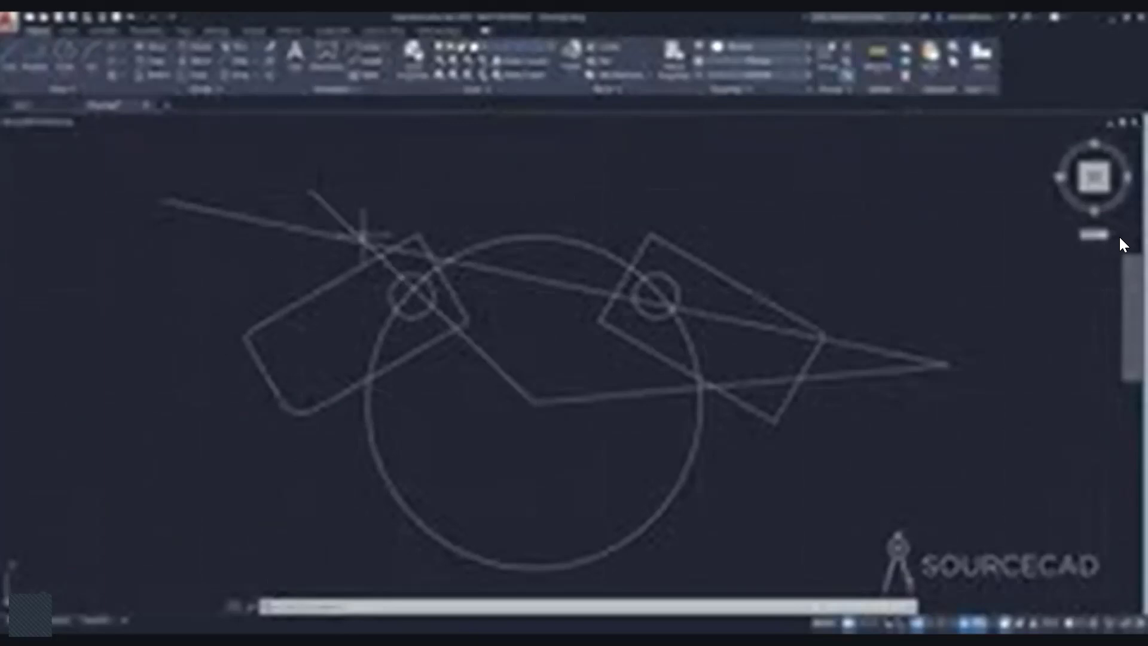
{"action": "mouse_move", "coordinate": [1104, 404]}
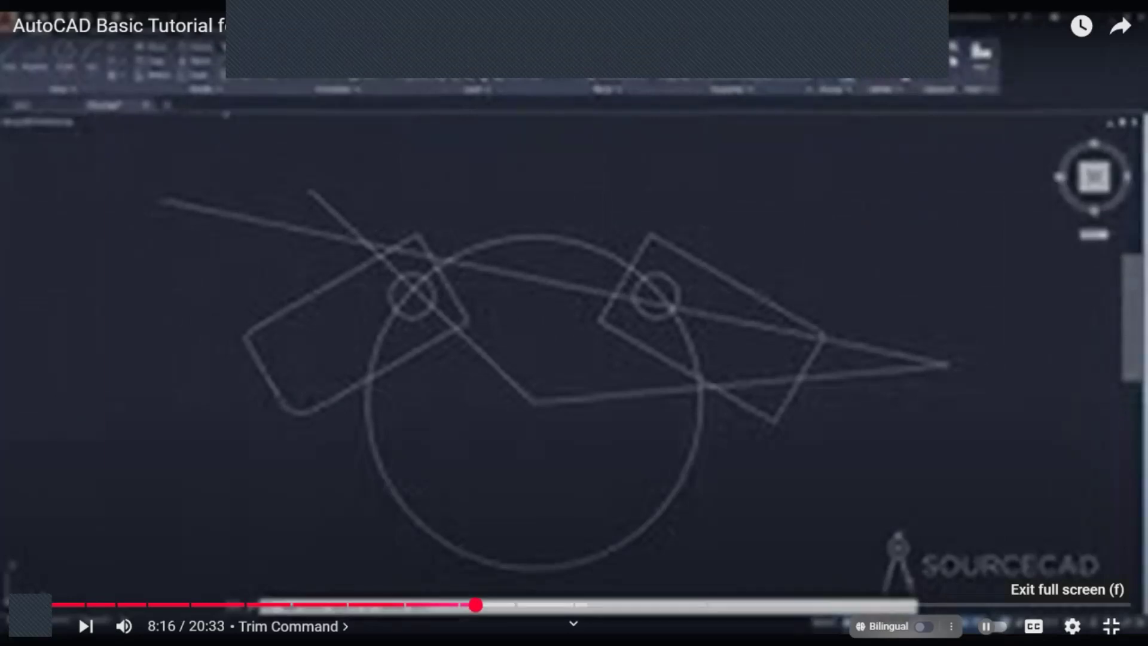
Watch the tutorial video's Trim and Offset command demonstrations in full screen.
{"action": "left_click", "coordinate": [1111, 626]}
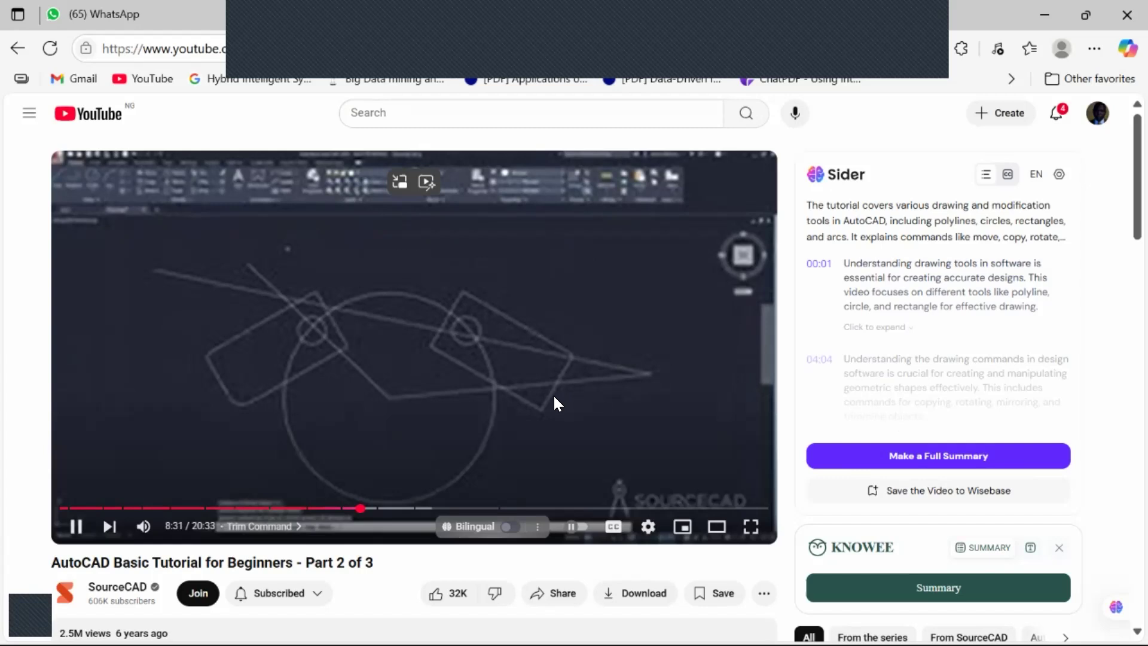
{"action": "left_click", "coordinate": [750, 528]}
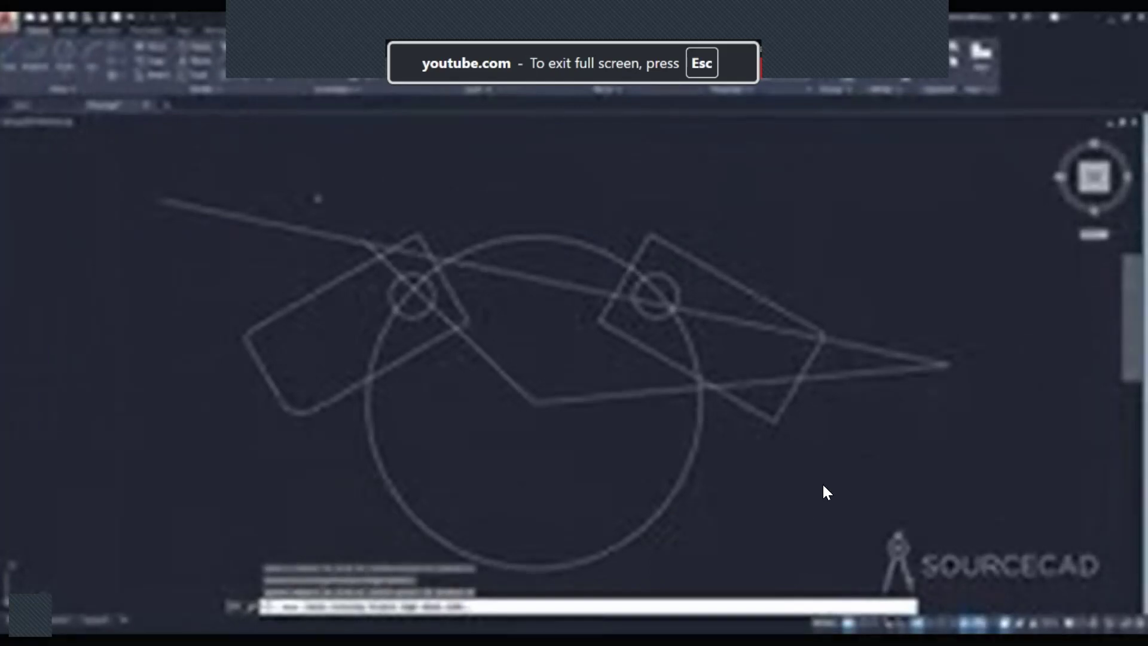
{"action": "mouse_move", "coordinate": [906, 431]}
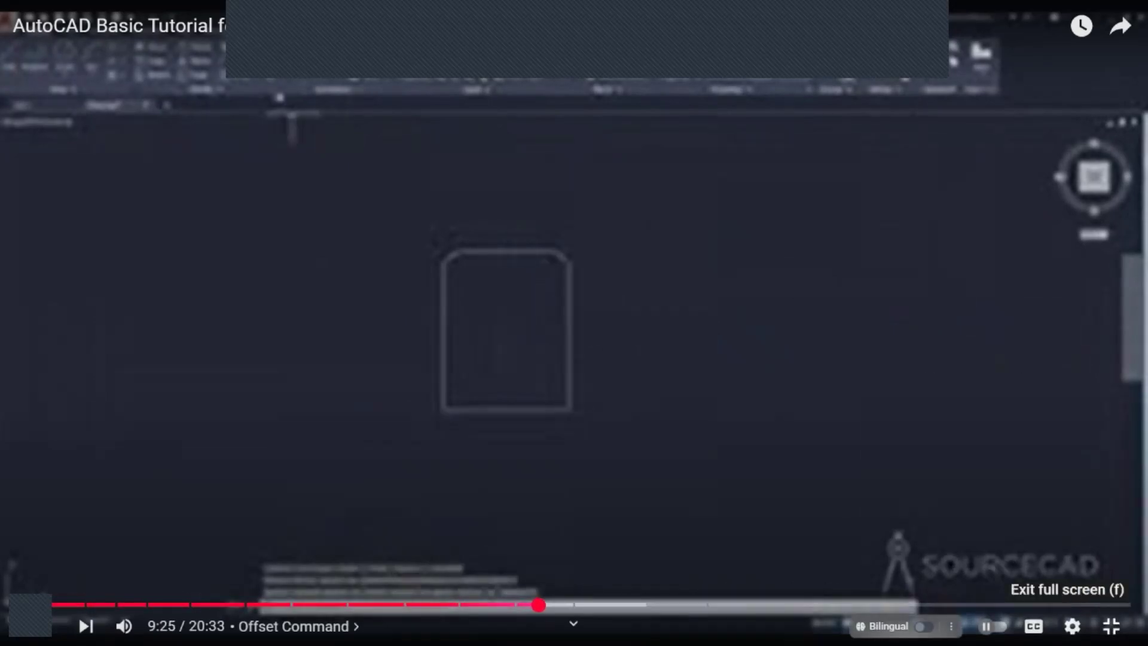
{"action": "left_click", "coordinate": [1111, 626]}
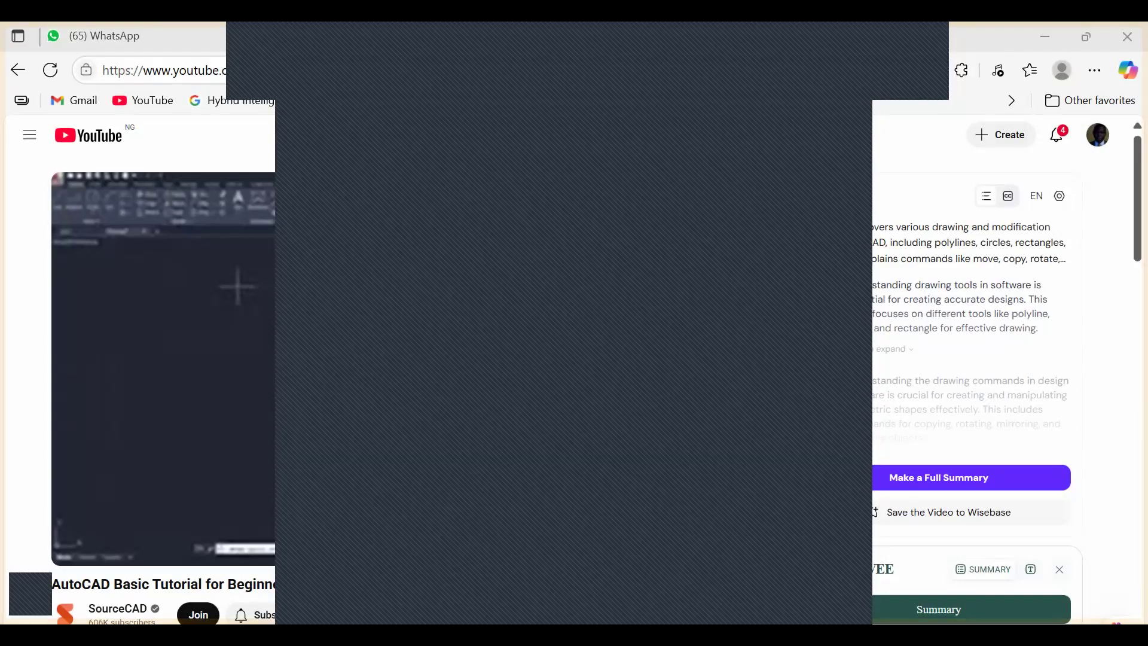
{"action": "key", "text": "super"}
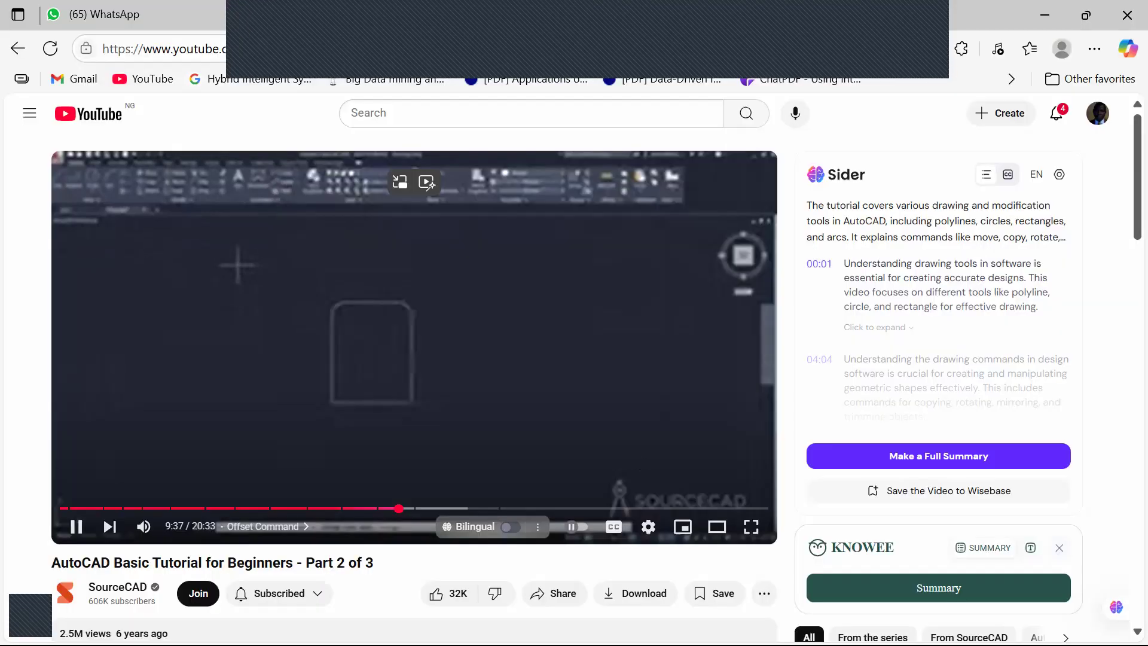
{"action": "left_click", "coordinate": [750, 527]}
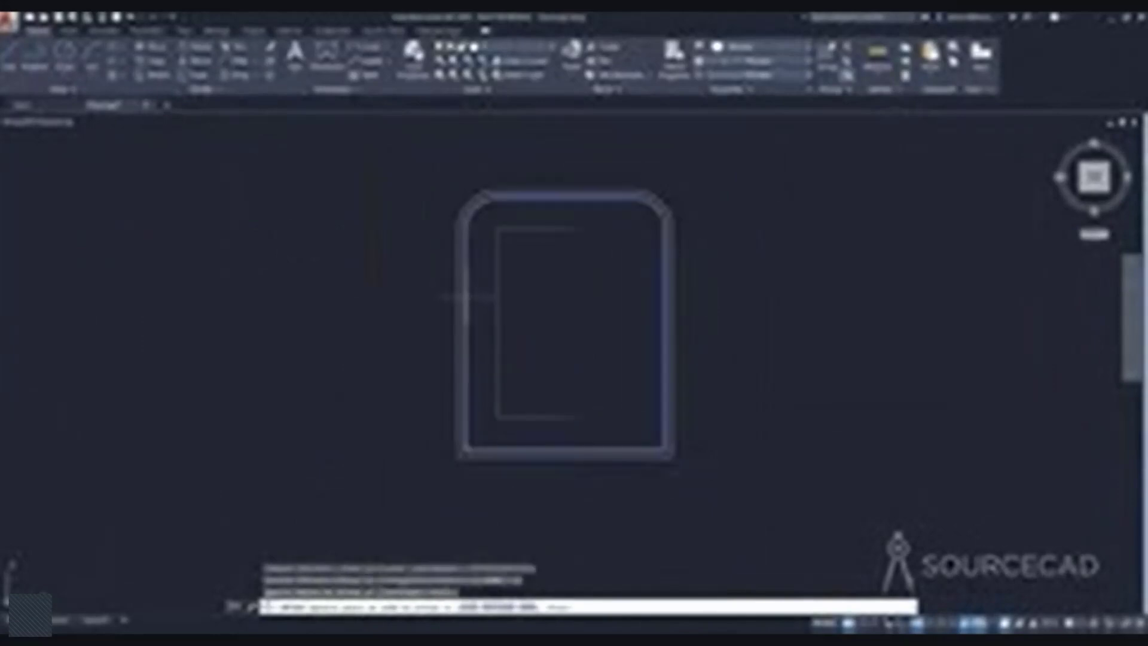
Turn on the Midpoint object snap while the line below the outer outline is being drawn.
{"action": "mouse_move", "coordinate": [936, 323]}
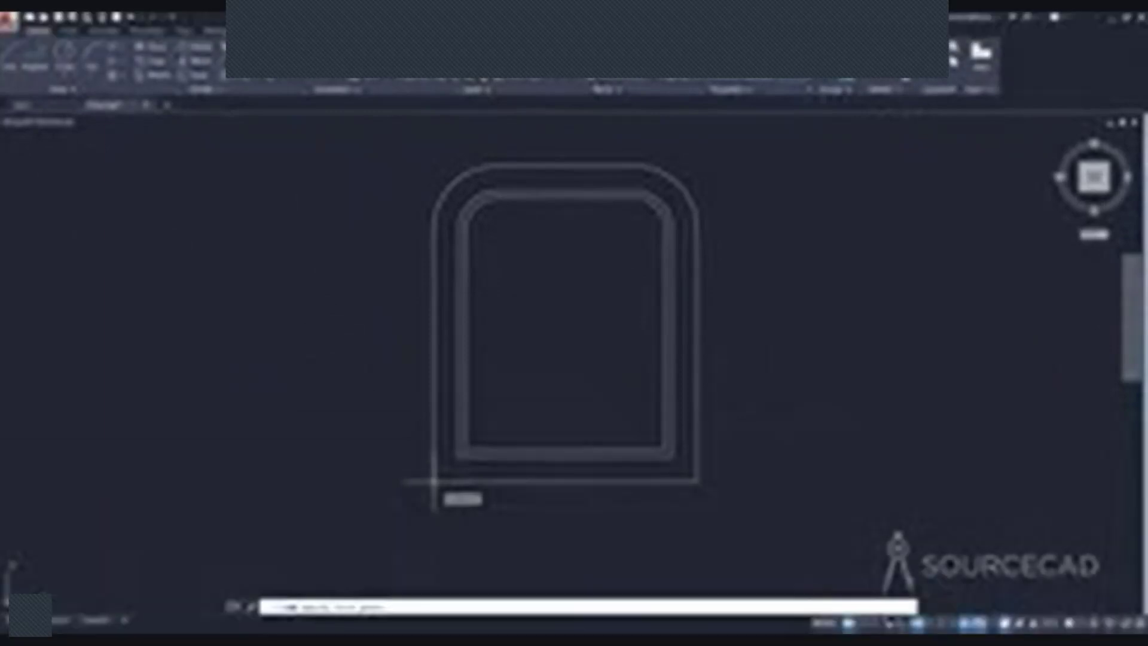
{"action": "mouse_move", "coordinate": [1021, 412]}
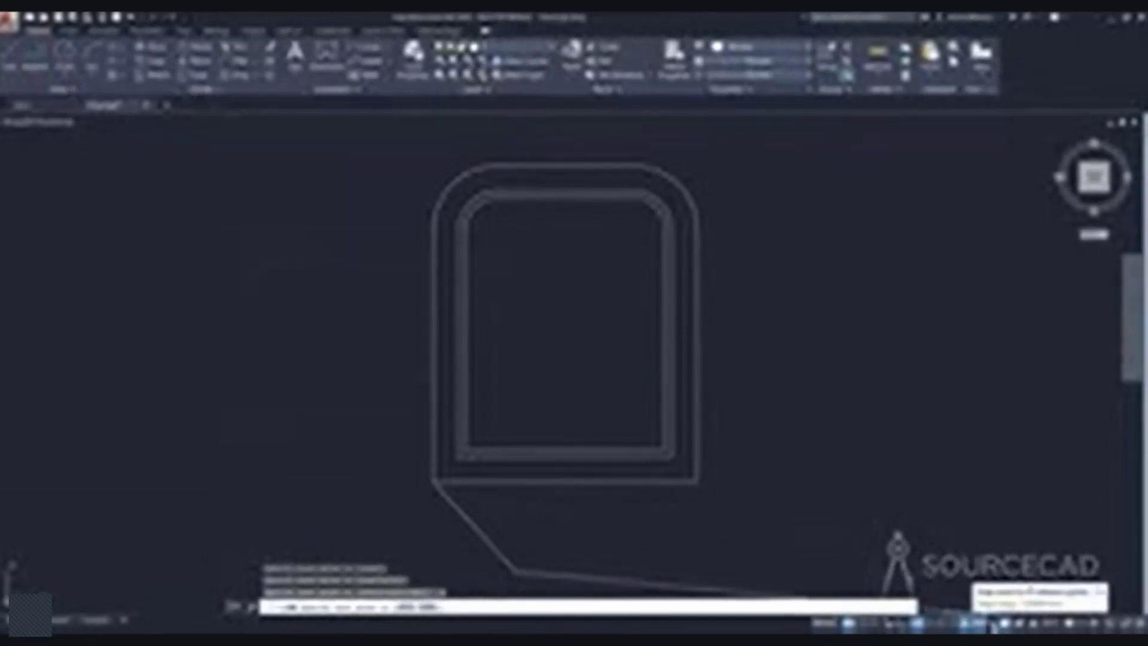
{"action": "left_click", "coordinate": [993, 625]}
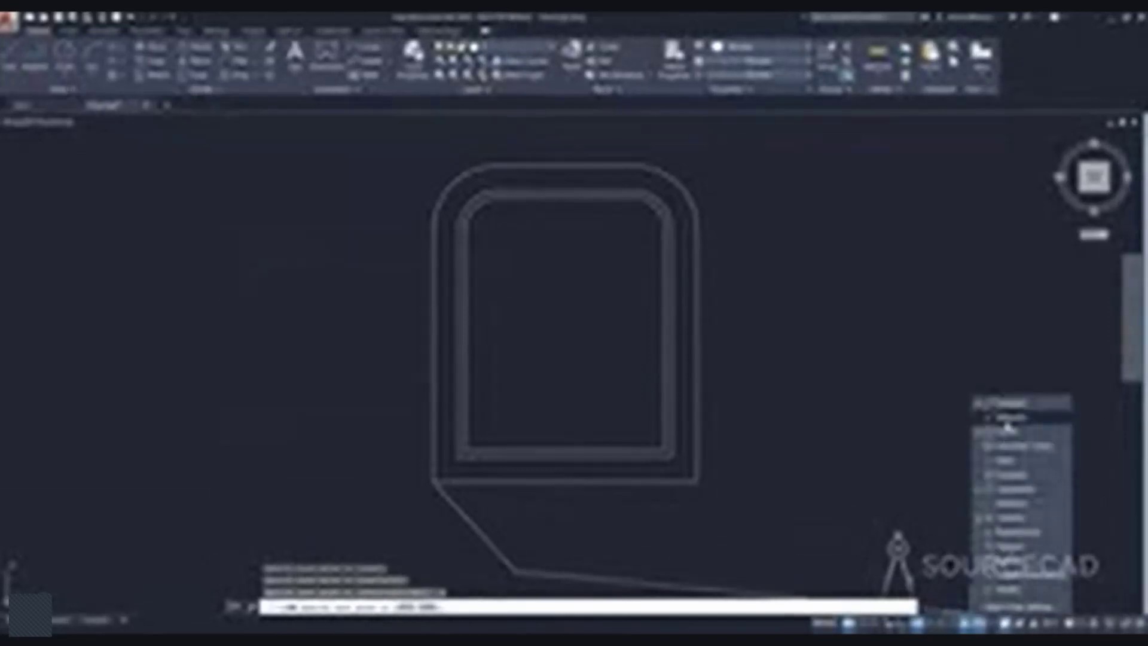
{"action": "left_click", "coordinate": [936, 448]}
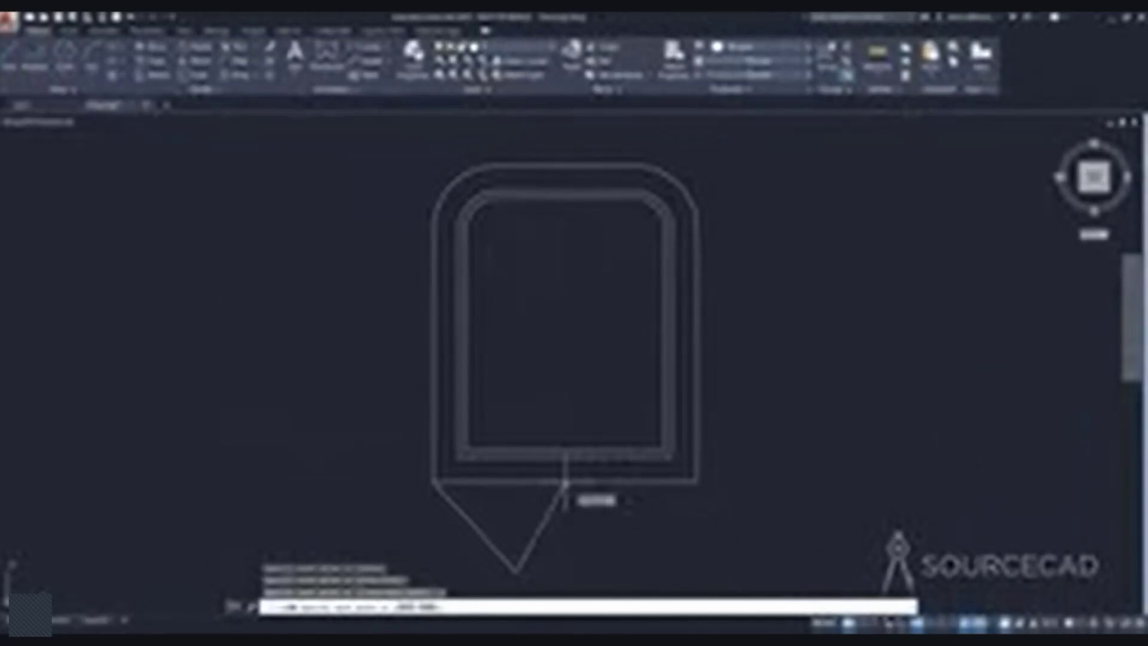
Continue the zigzag line through the outer outline's bottom-edge midpoint and lower-right corner, ending with three freehand segments across the shape.
{"action": "left_click", "coordinate": [565, 482]}
{"action": "left_click", "coordinate": [630, 561]}
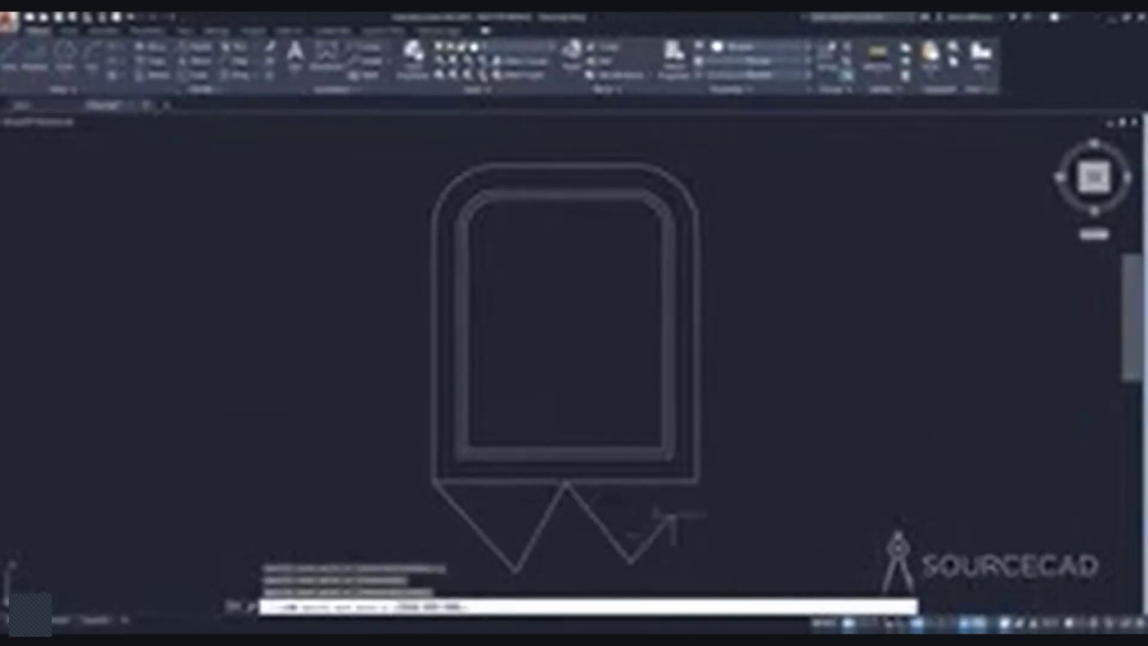
{"action": "left_click", "coordinate": [697, 481]}
{"action": "left_click", "coordinate": [776, 328]}
{"action": "left_click", "coordinate": [596, 290]}
{"action": "left_click", "coordinate": [401, 358]}
{"action": "key", "text": "Return"}
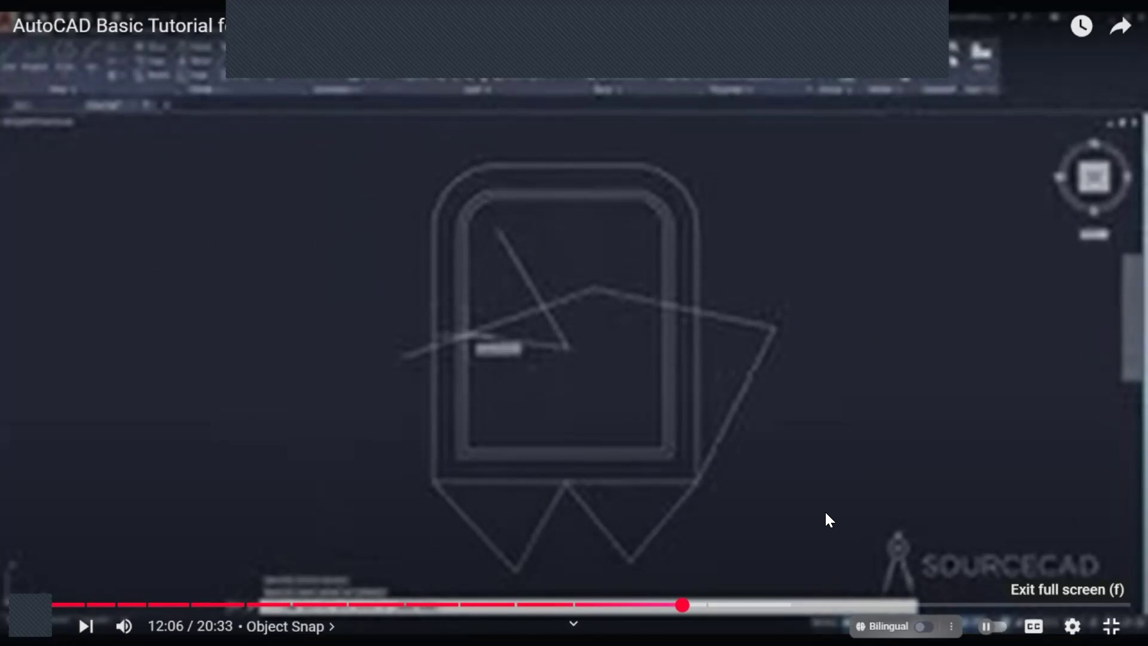
Watch the tutorial through to the 2D practice drawing section, leave full screen and pause the video at 13:13.
{"action": "key", "text": "Escape"}
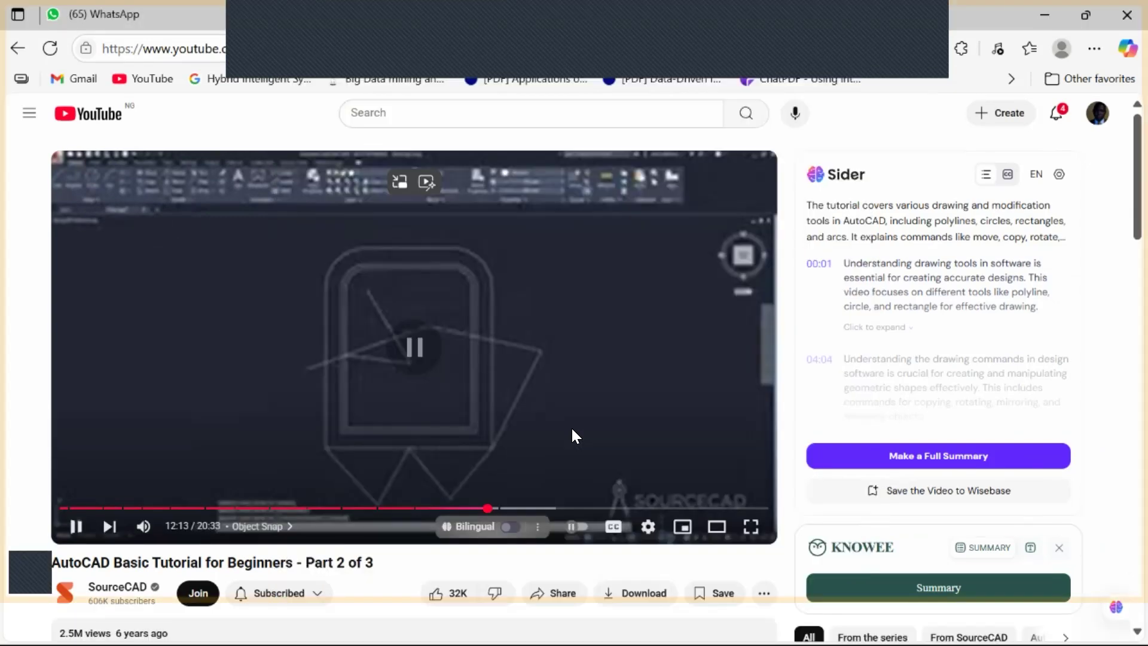
{"action": "left_click", "coordinate": [451, 353]}
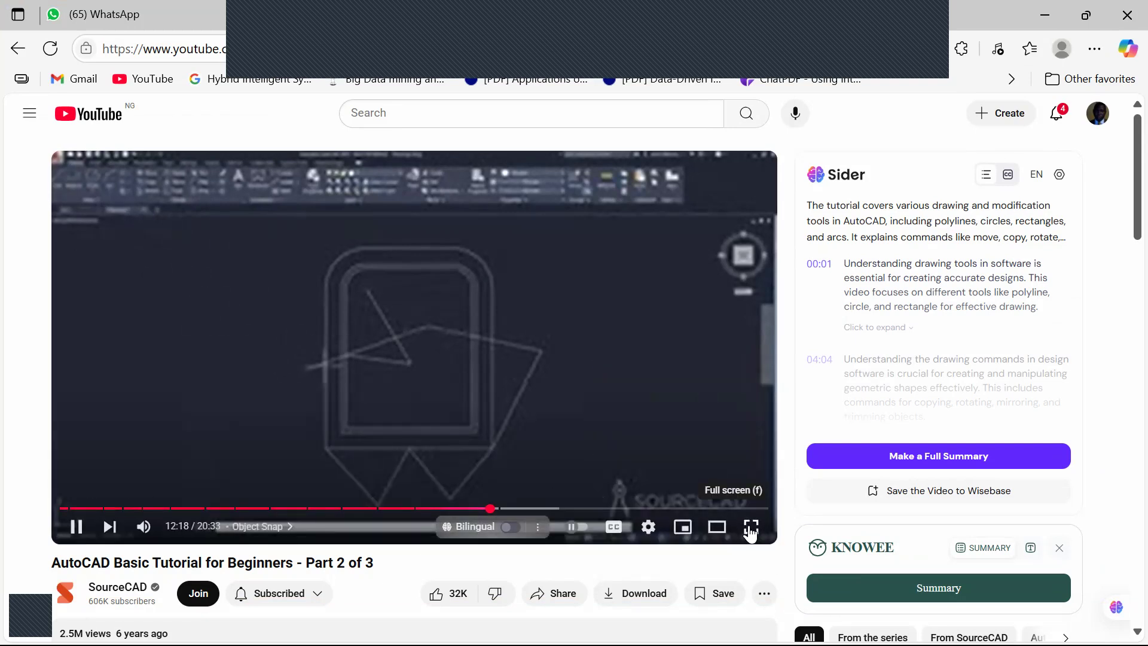
{"action": "left_click", "coordinate": [751, 526]}
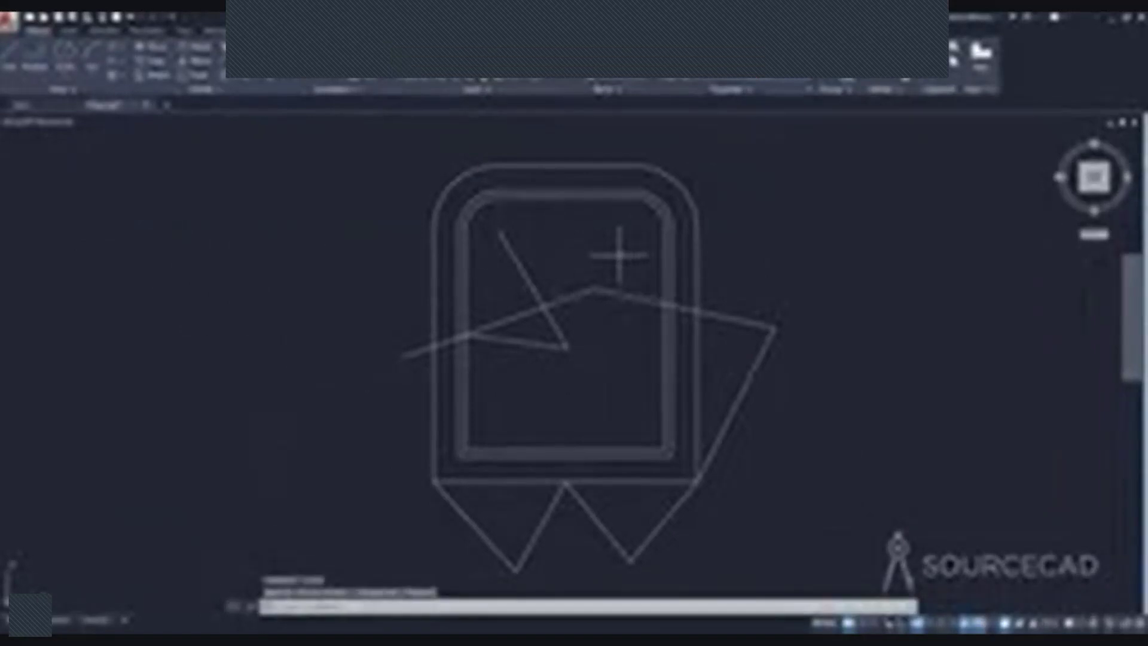
{"action": "mouse_move", "coordinate": [713, 428]}
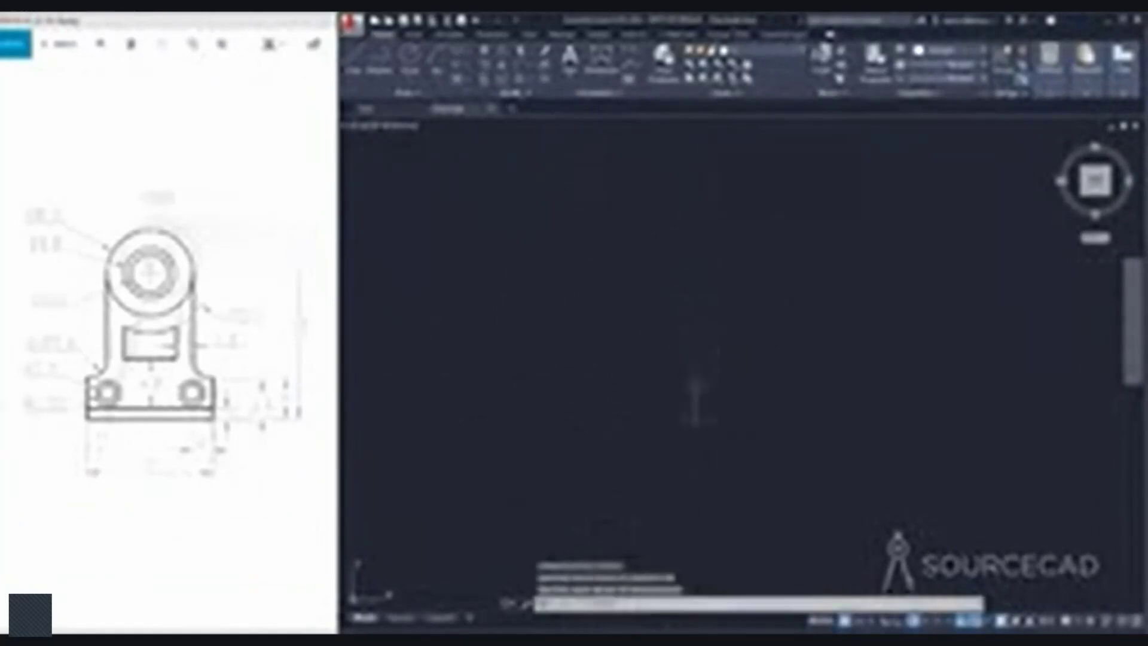
{"action": "mouse_move", "coordinate": [1058, 462]}
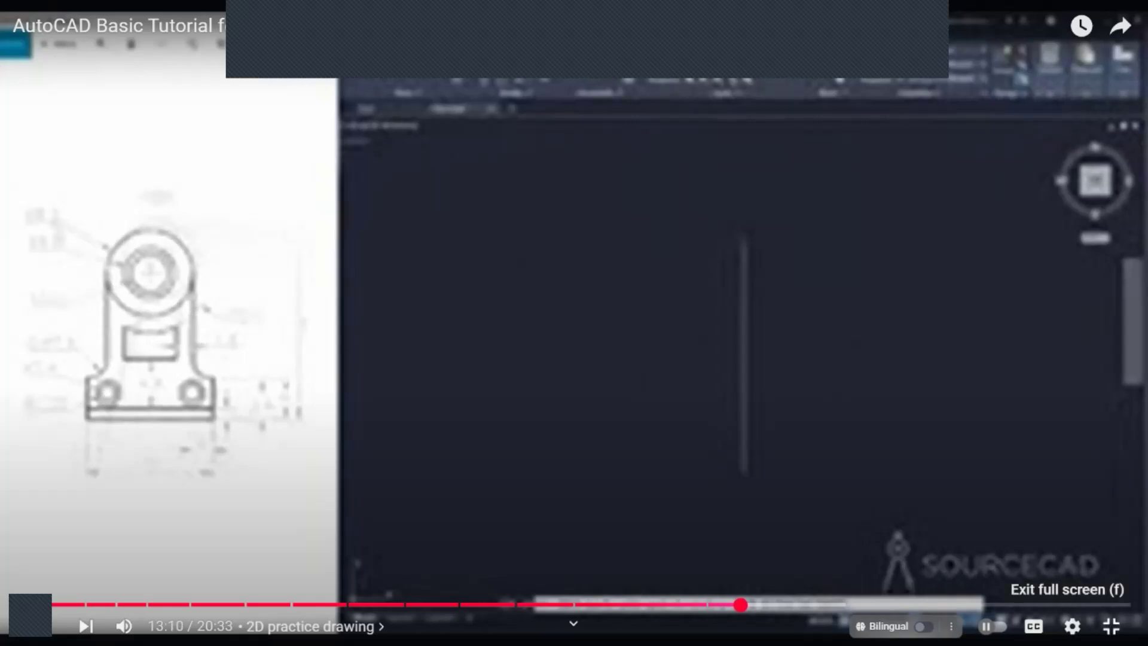
{"action": "left_click", "coordinate": [1111, 625]}
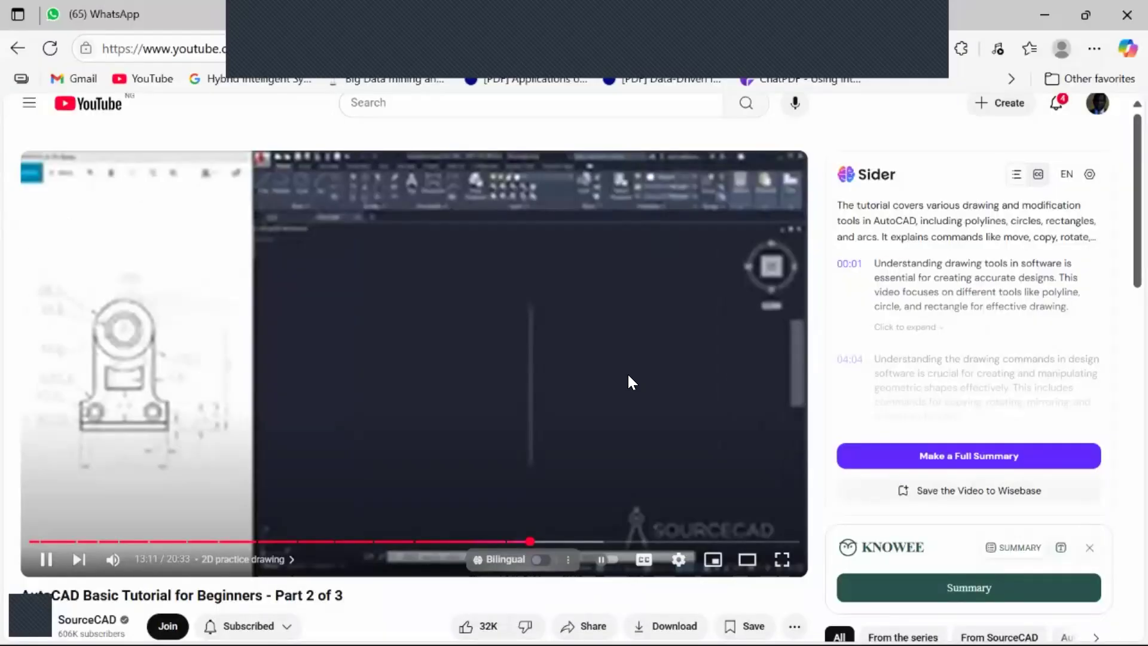
{"action": "left_click", "coordinate": [530, 353]}
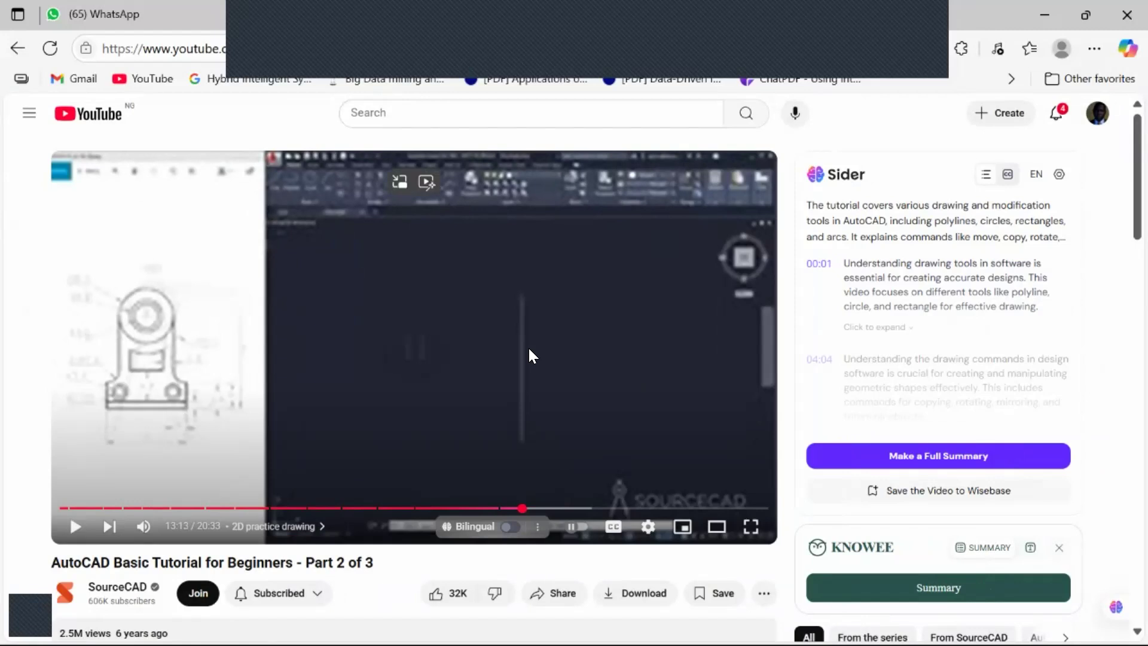